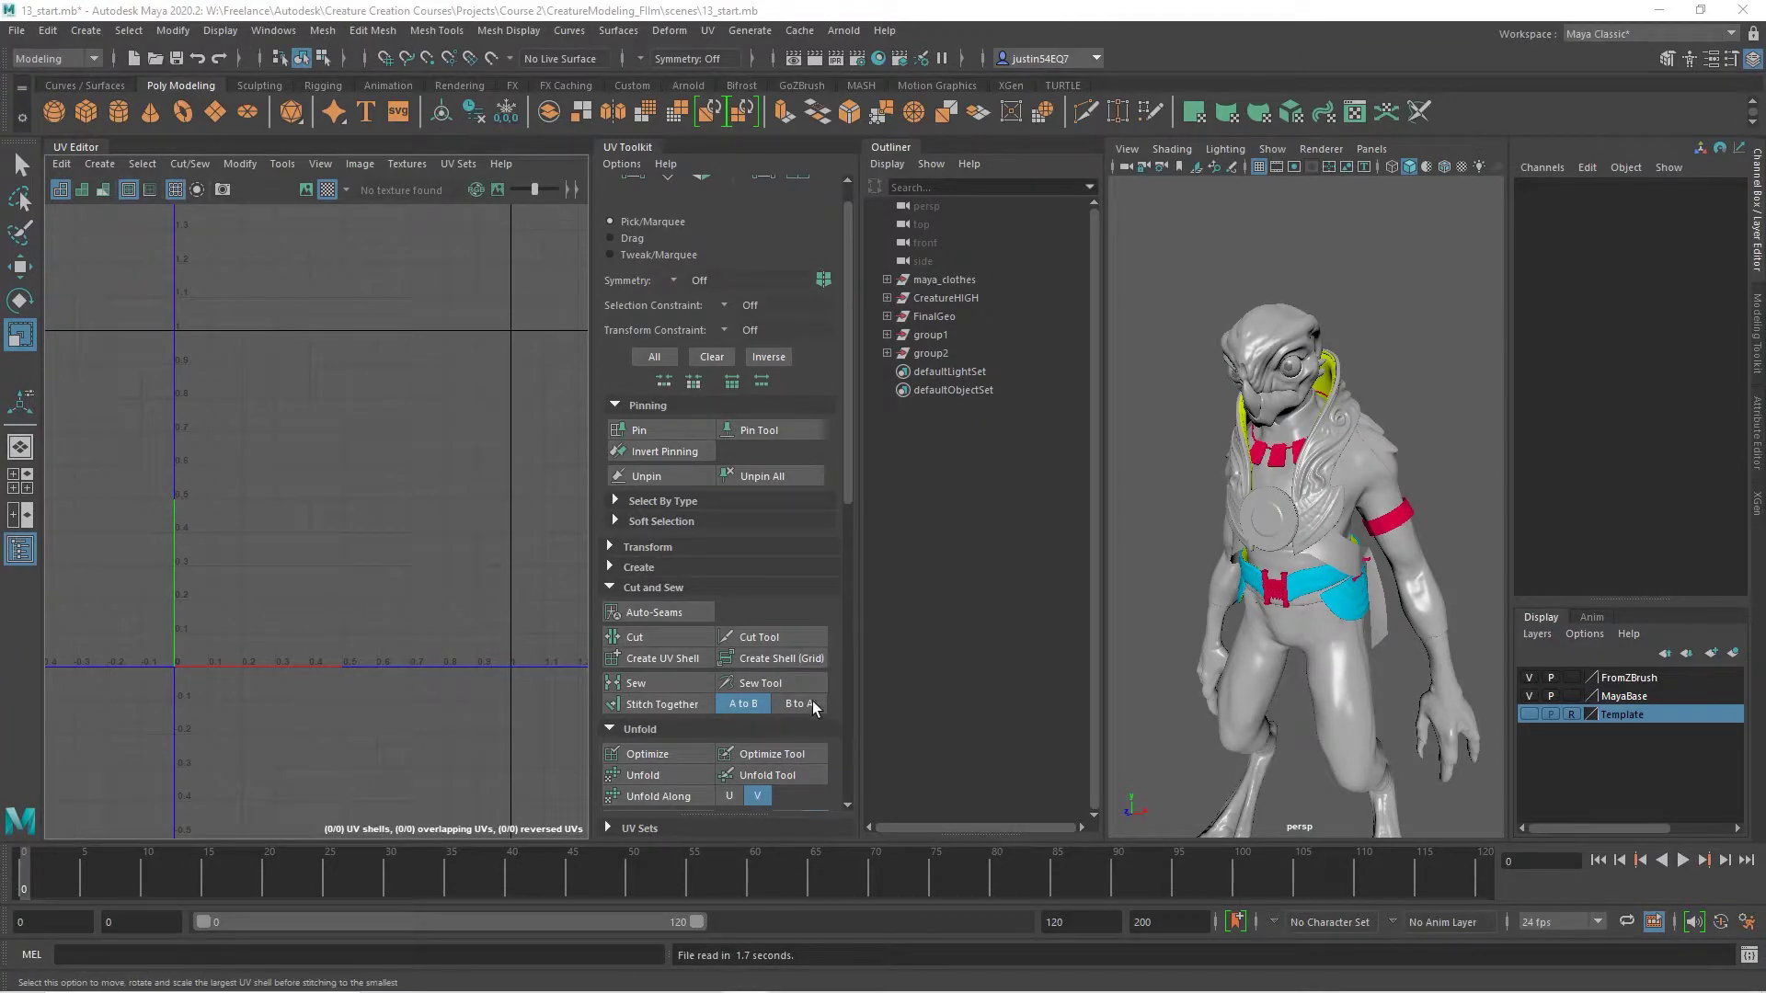
Apply automatic UV mapping to the sash piece sash_lf on the creature's left hip.
mouse_move(1268, 586)
left_mouse_down("alt")
mouse_move(1334, 579)
mouse_move(1273, 563)
mouse_move(1288, 574)
left_mouse_up("alt")
left_click(1273, 563)
right_click_drag(1288, 574, 1377, 587, "alt")
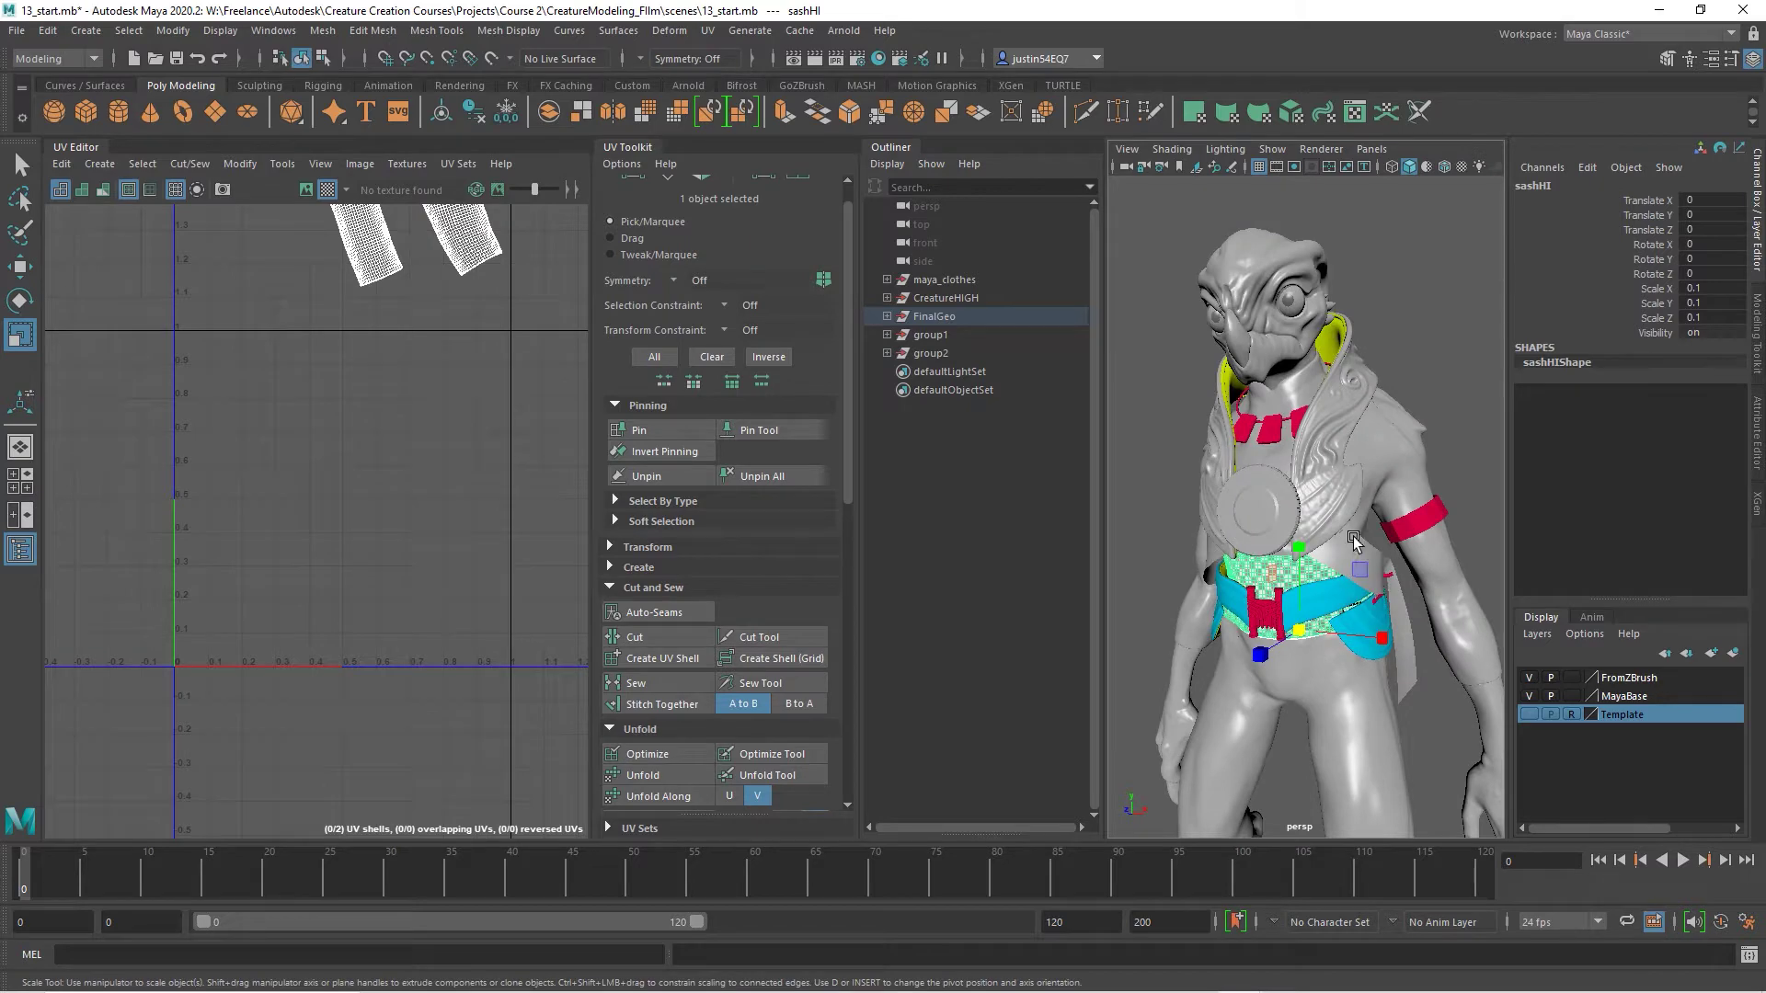
left_click(1376, 563)
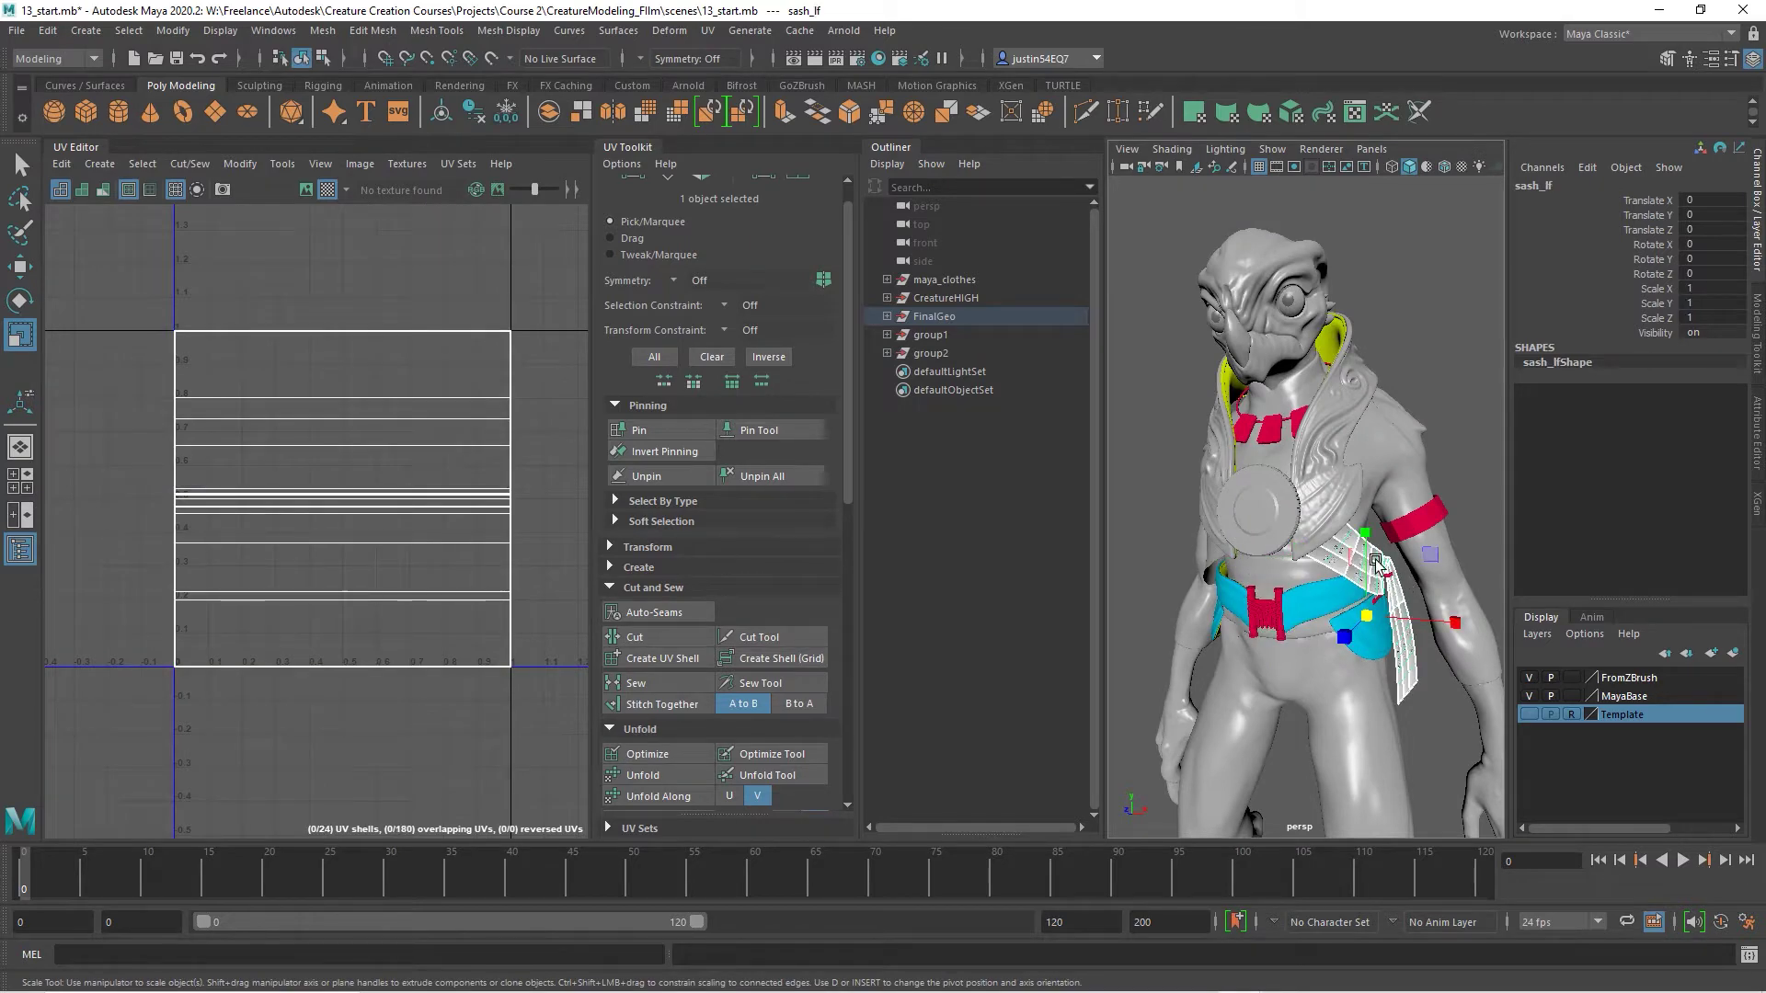
left_click_drag(1409, 591, 1266, 572, "alt")
right_click_drag(1196, 573, 1251, 581, "alt")
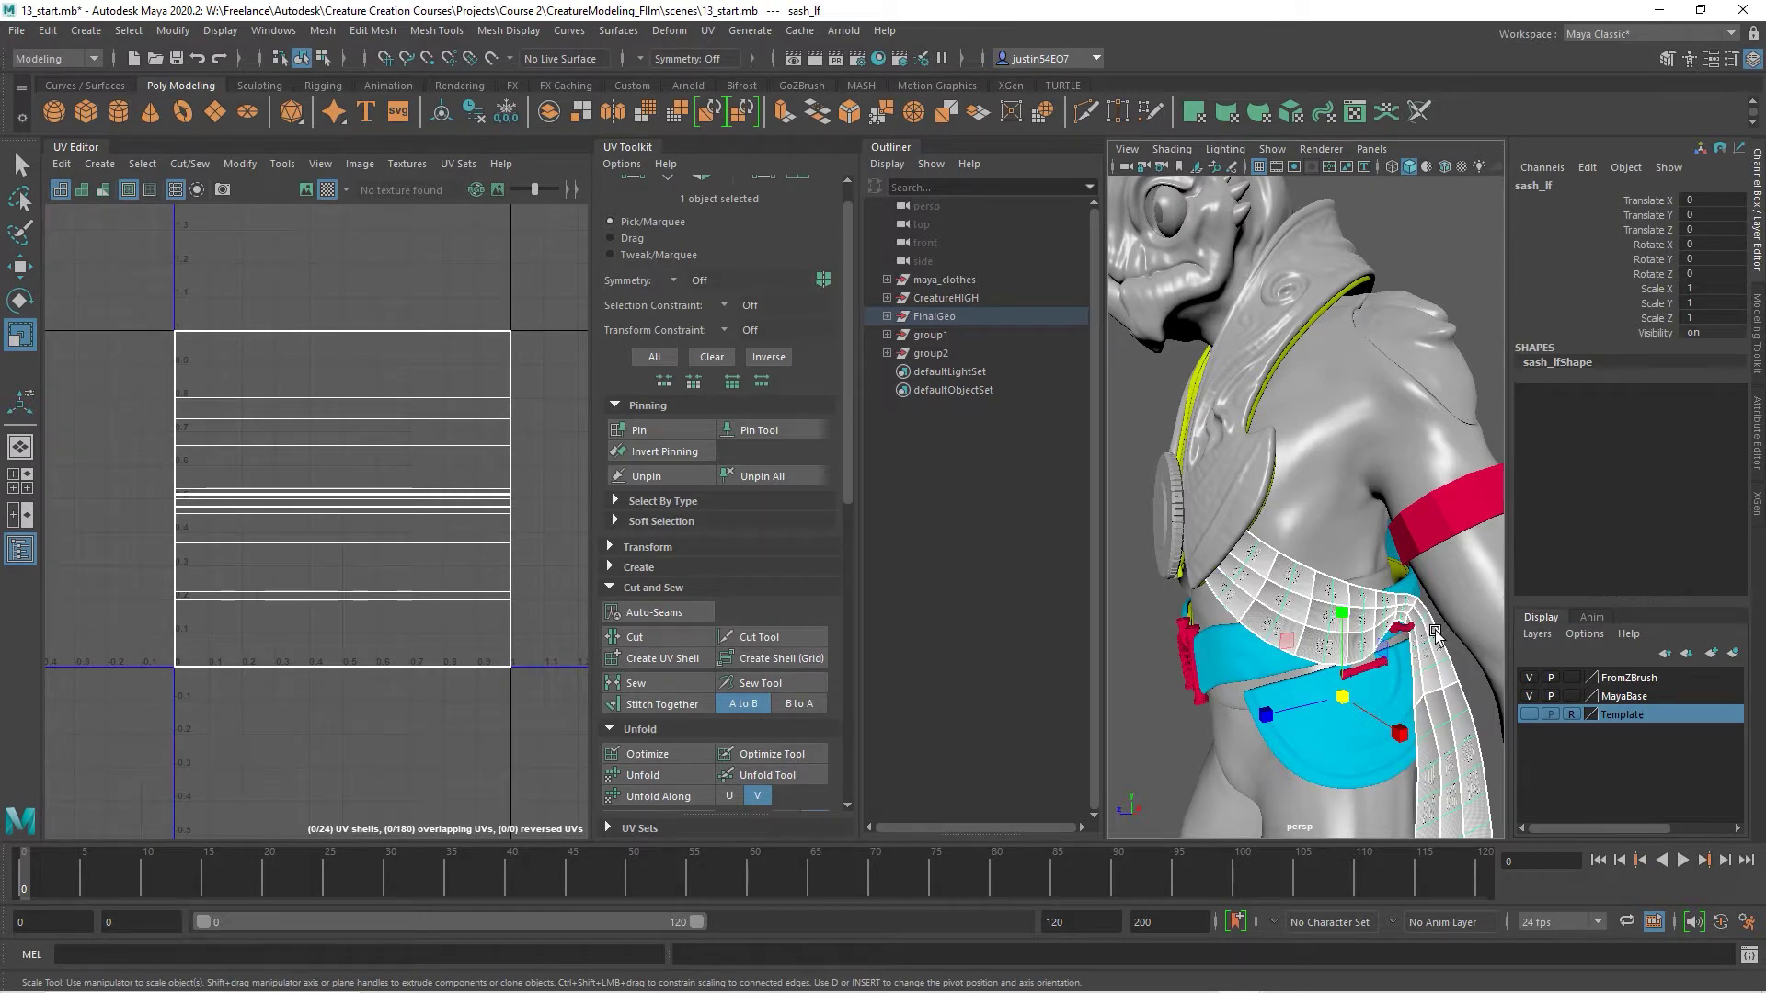
left_click(708, 30)
left_click(752, 137)
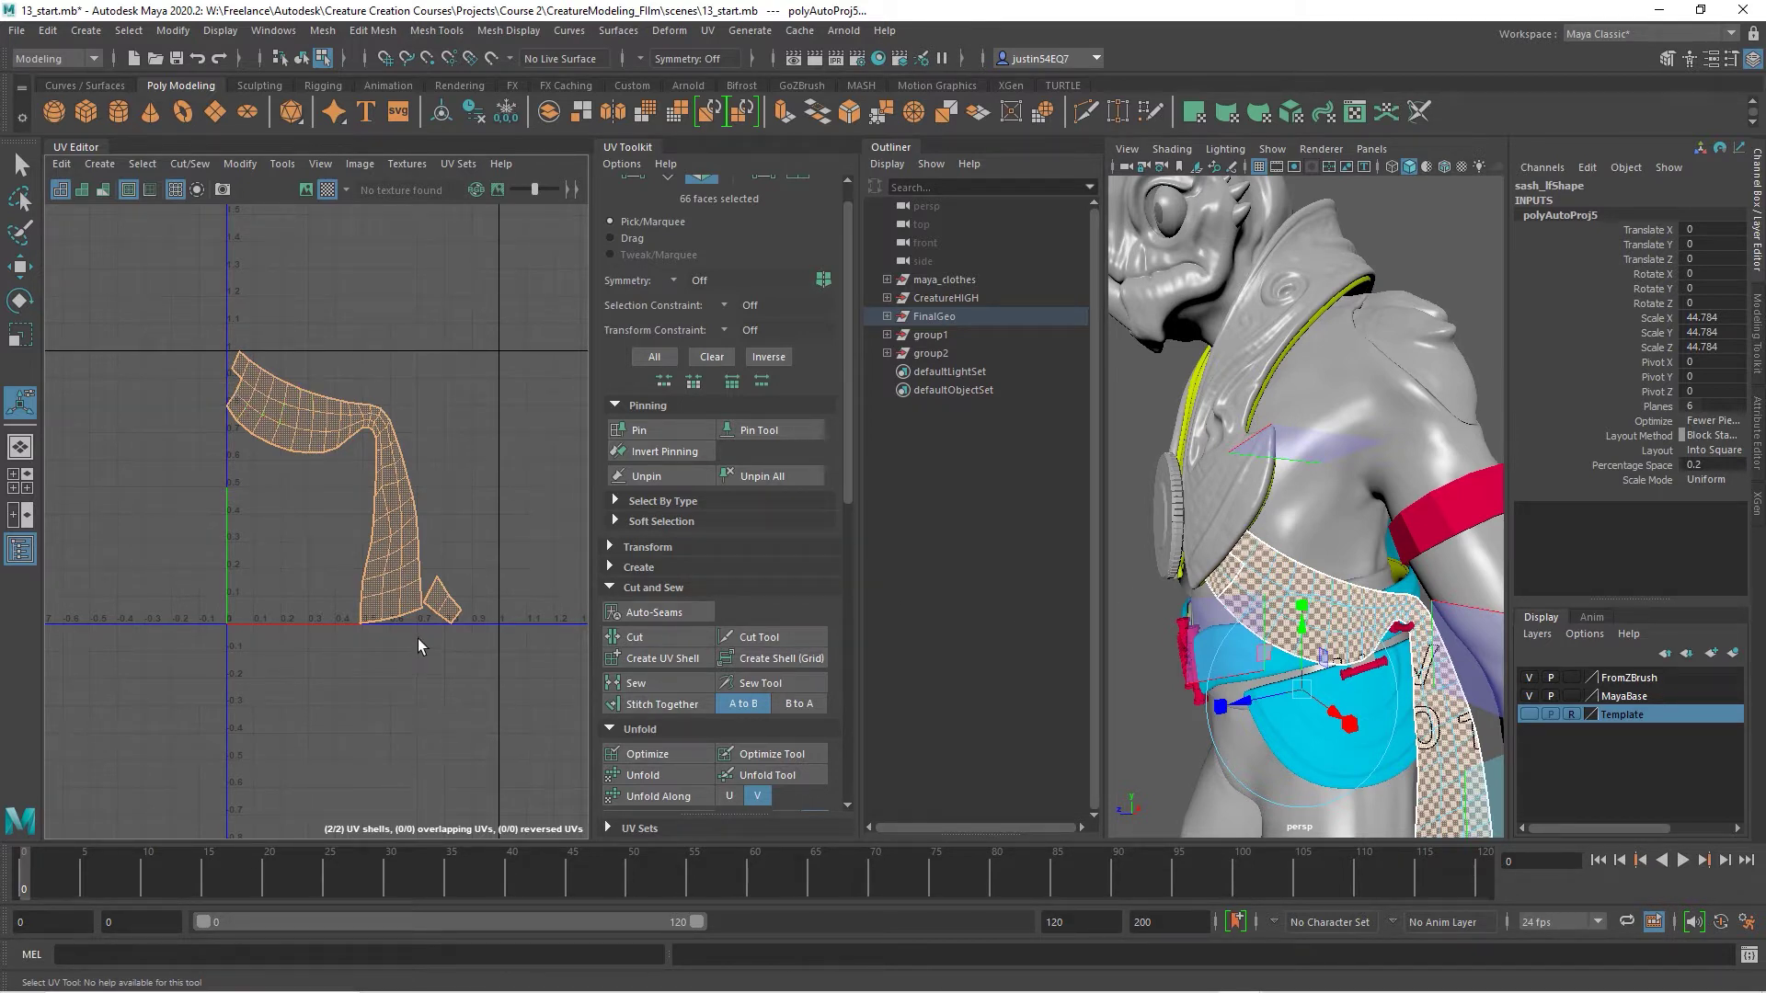
Project UVs onto sash_lf with Contour Stretch mapping, using the Walk Contours method.
left_click(301, 58)
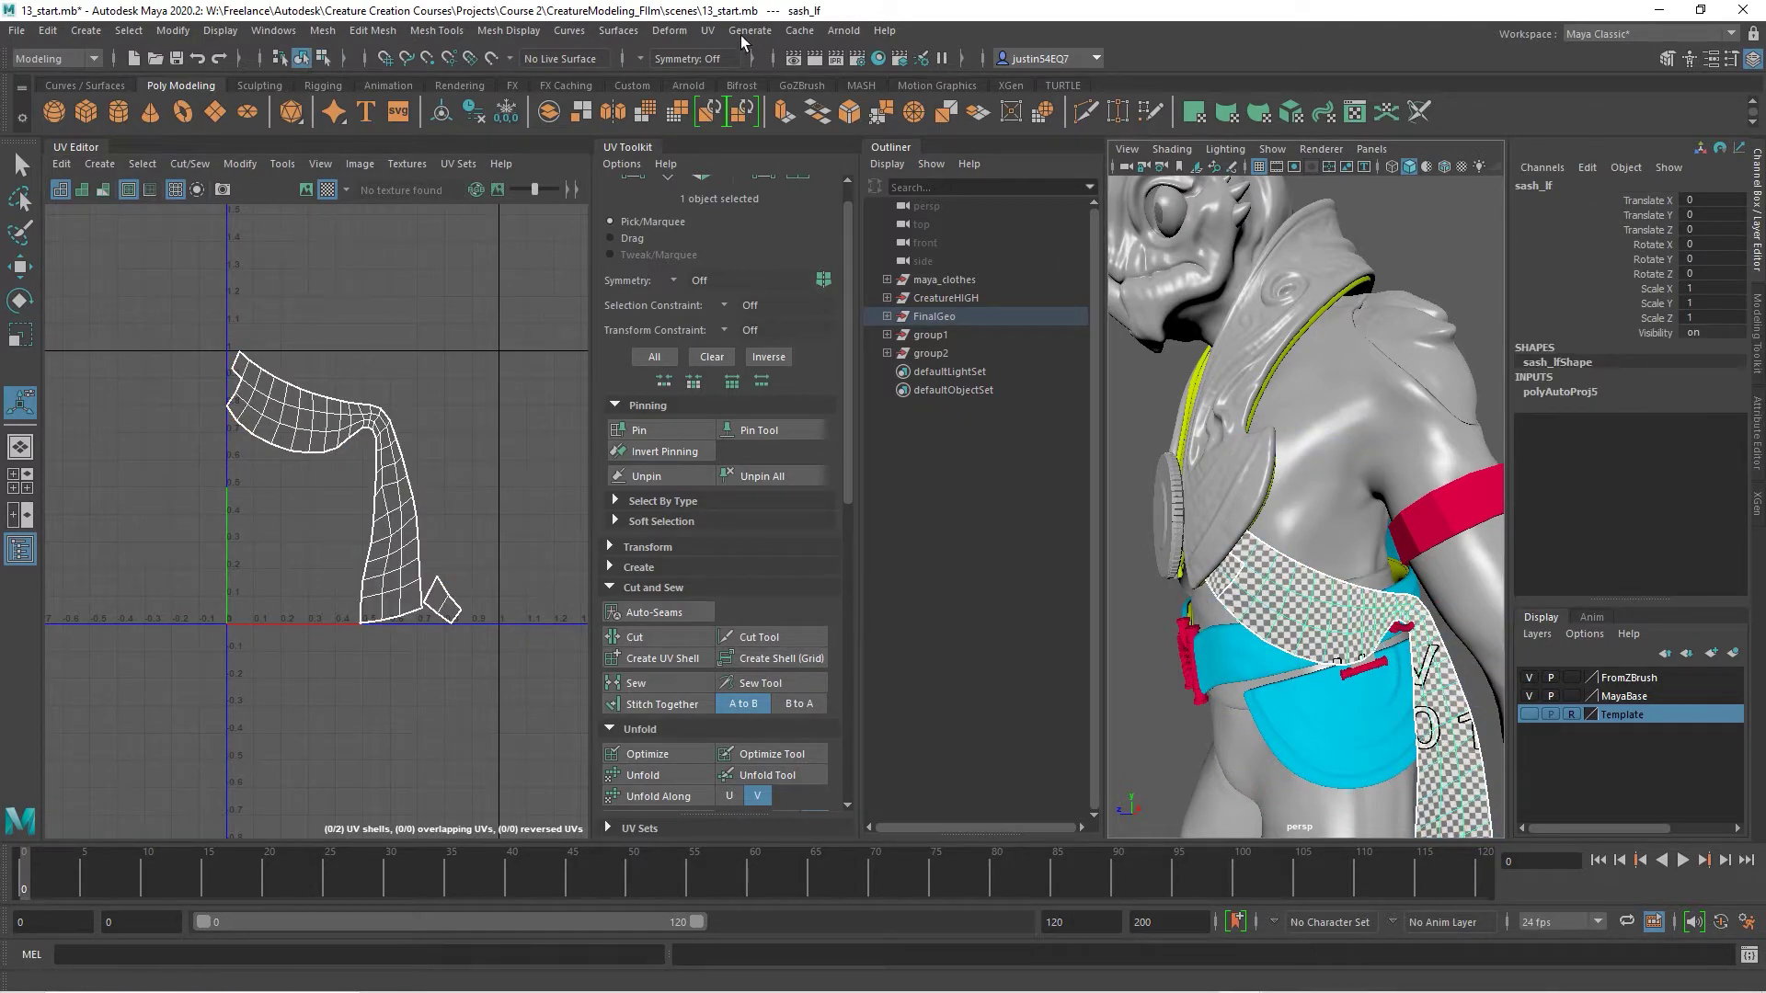
left_click(707, 30)
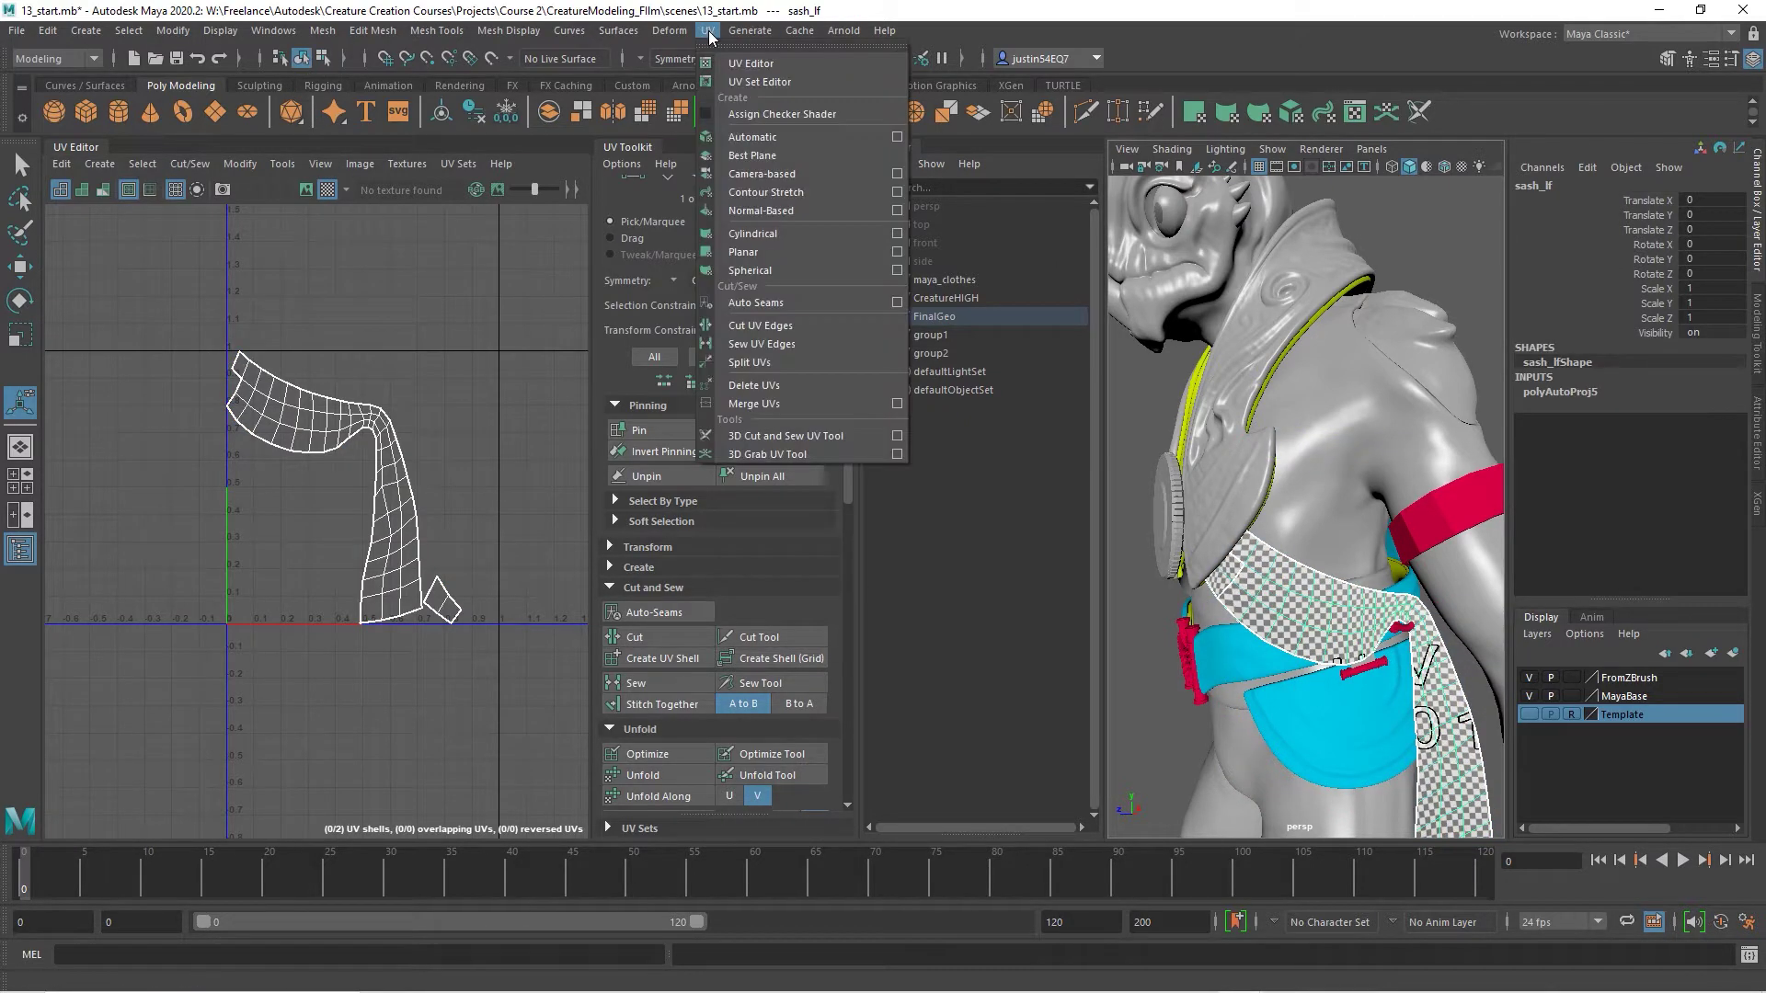
left_click(897, 193)
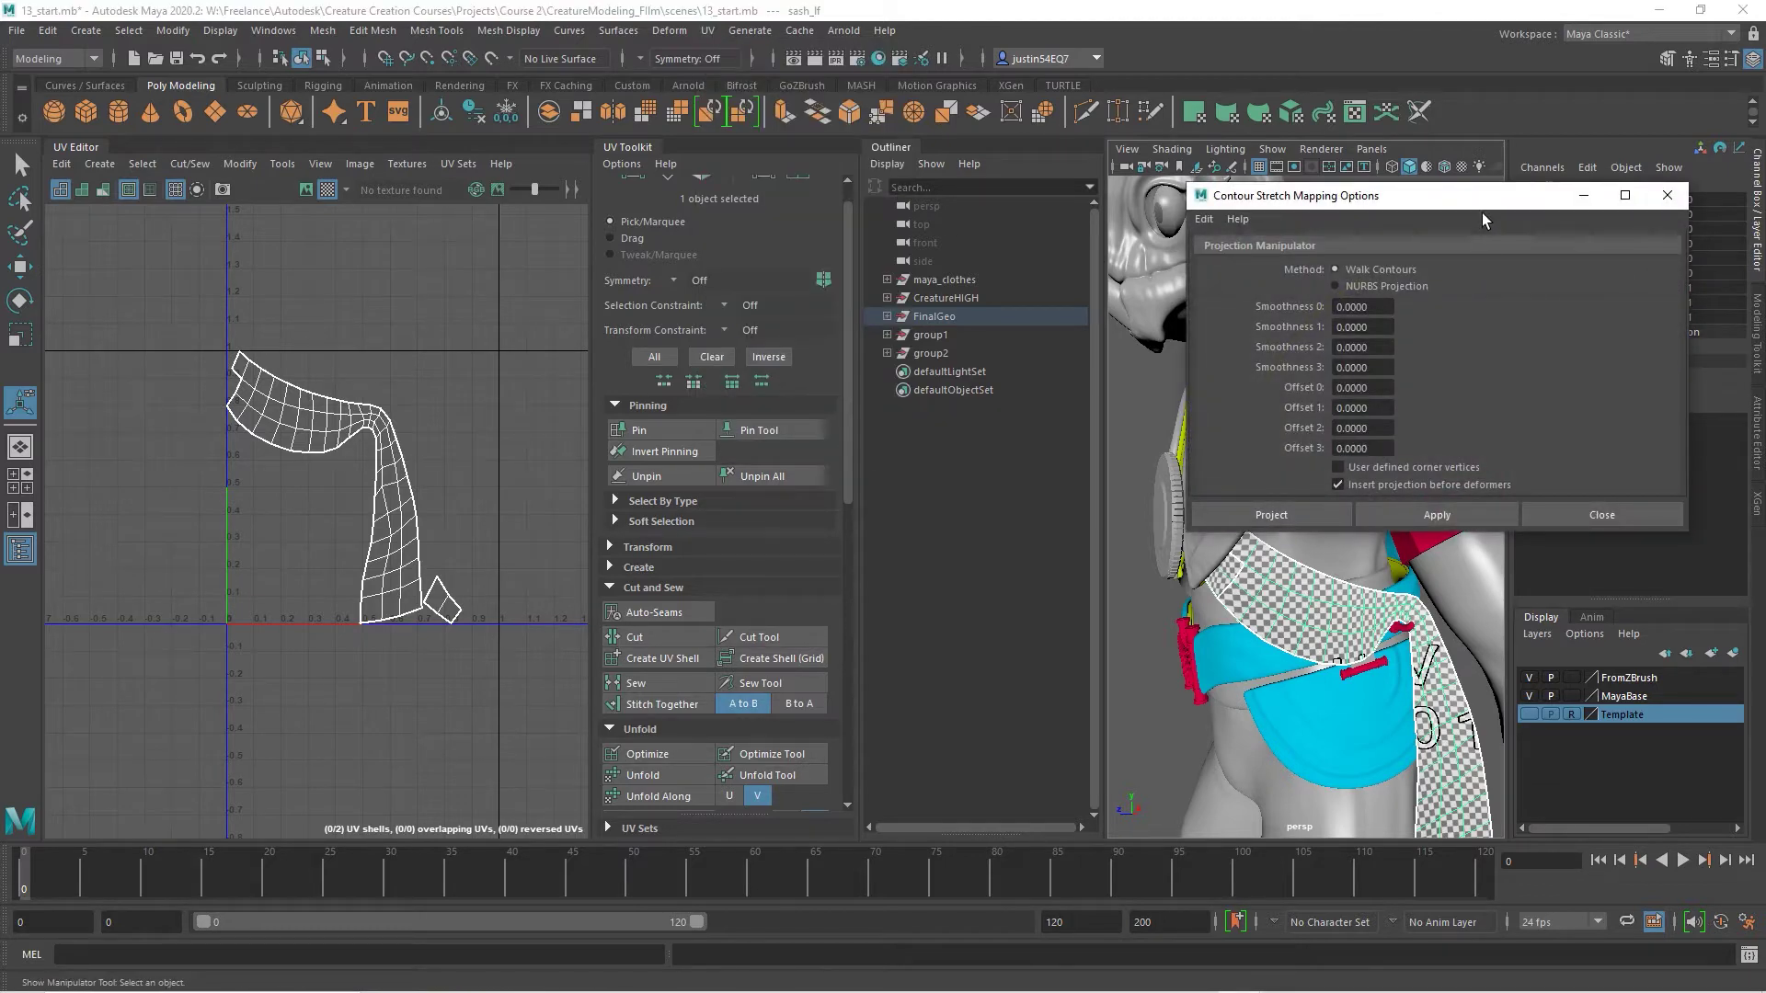
left_click_drag(1365, 198, 791, 200)
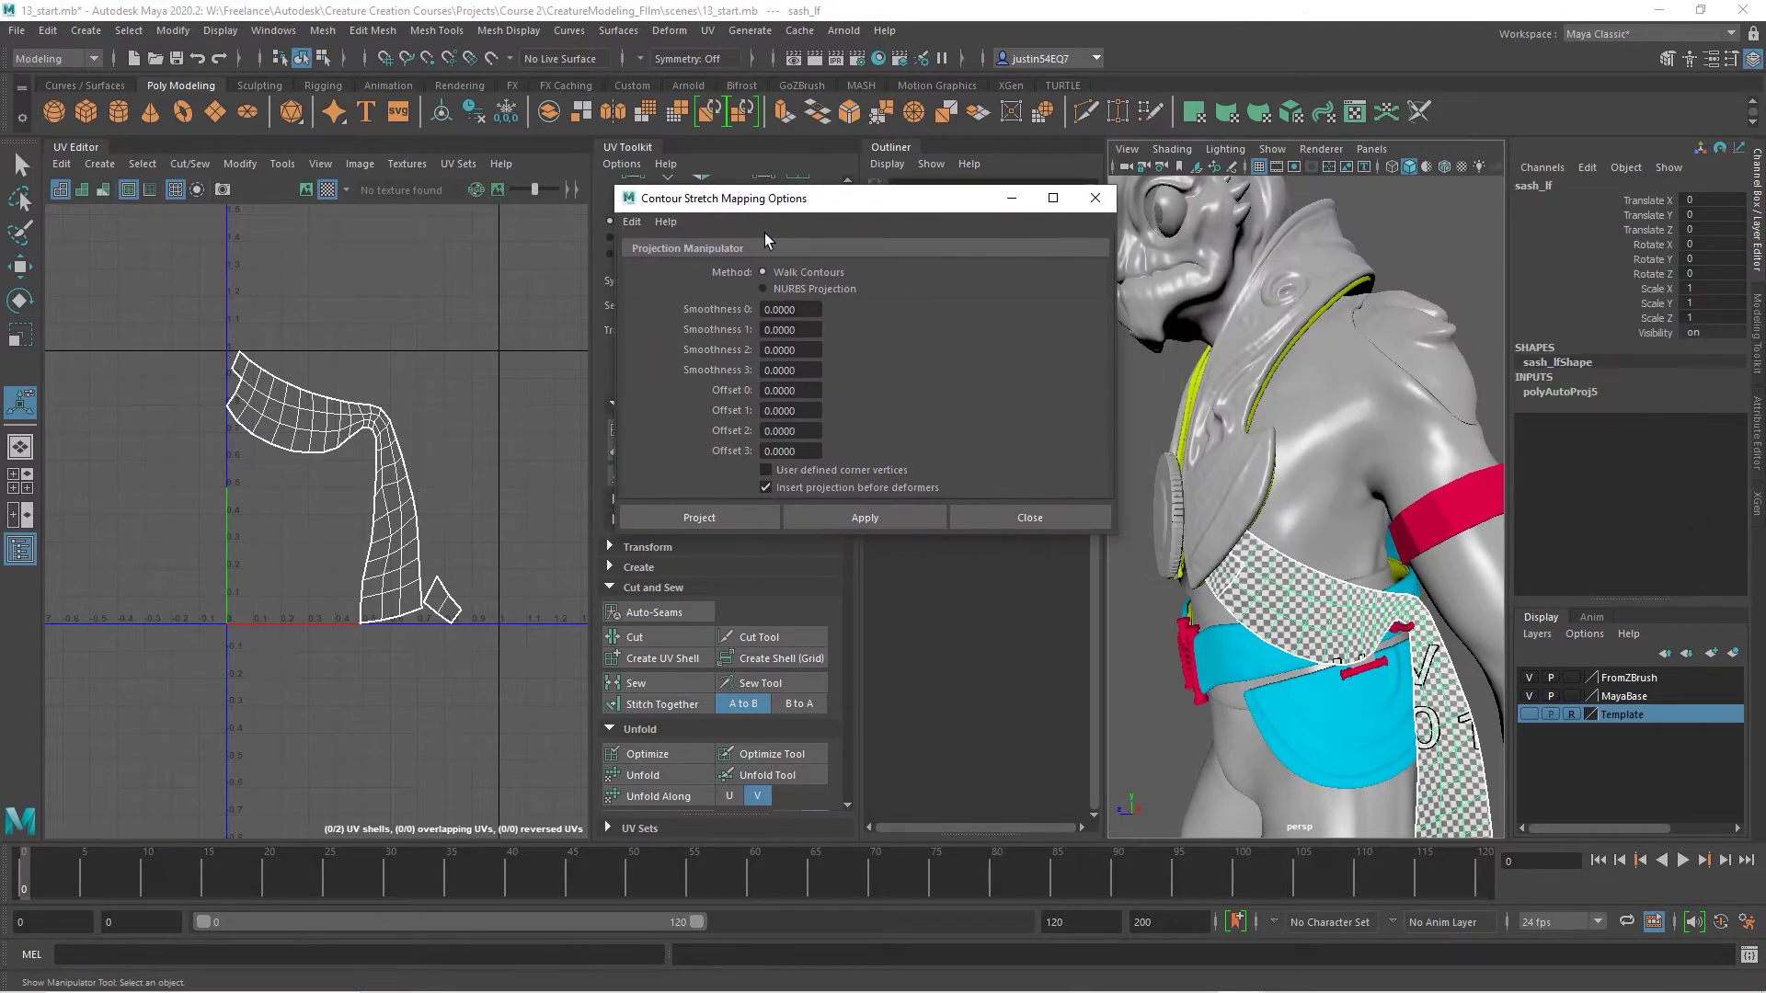
left_click(792, 287)
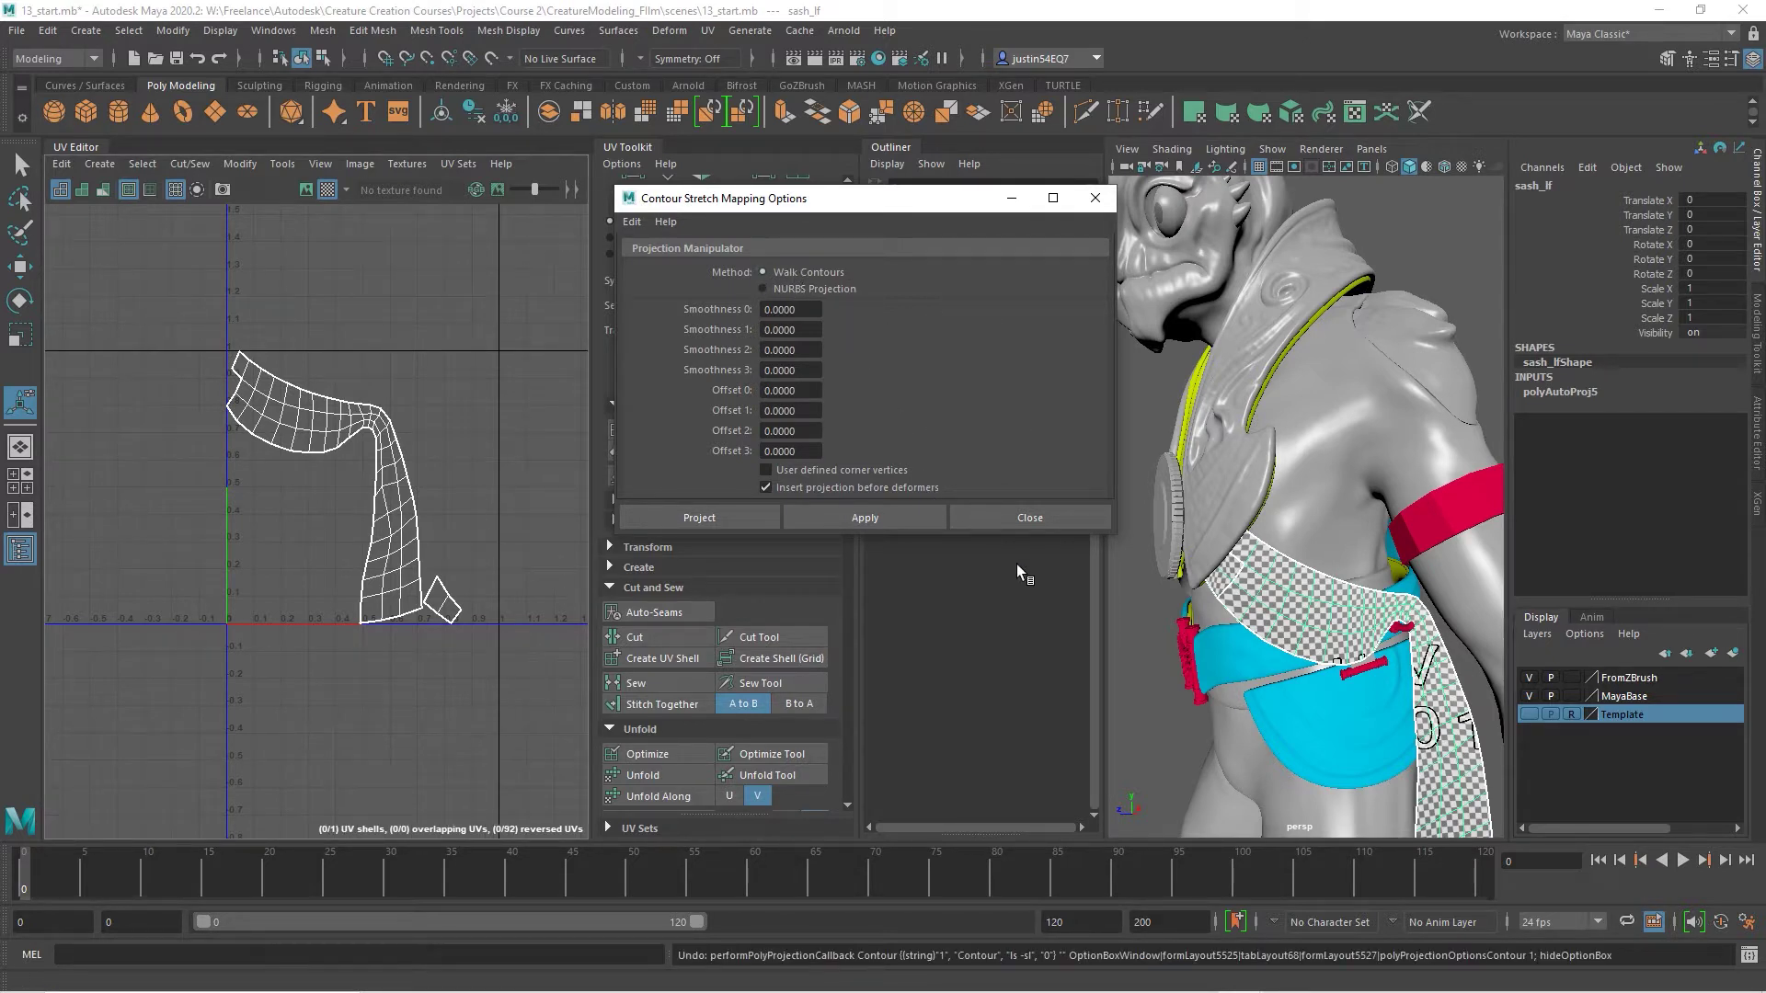
left_click(644, 518)
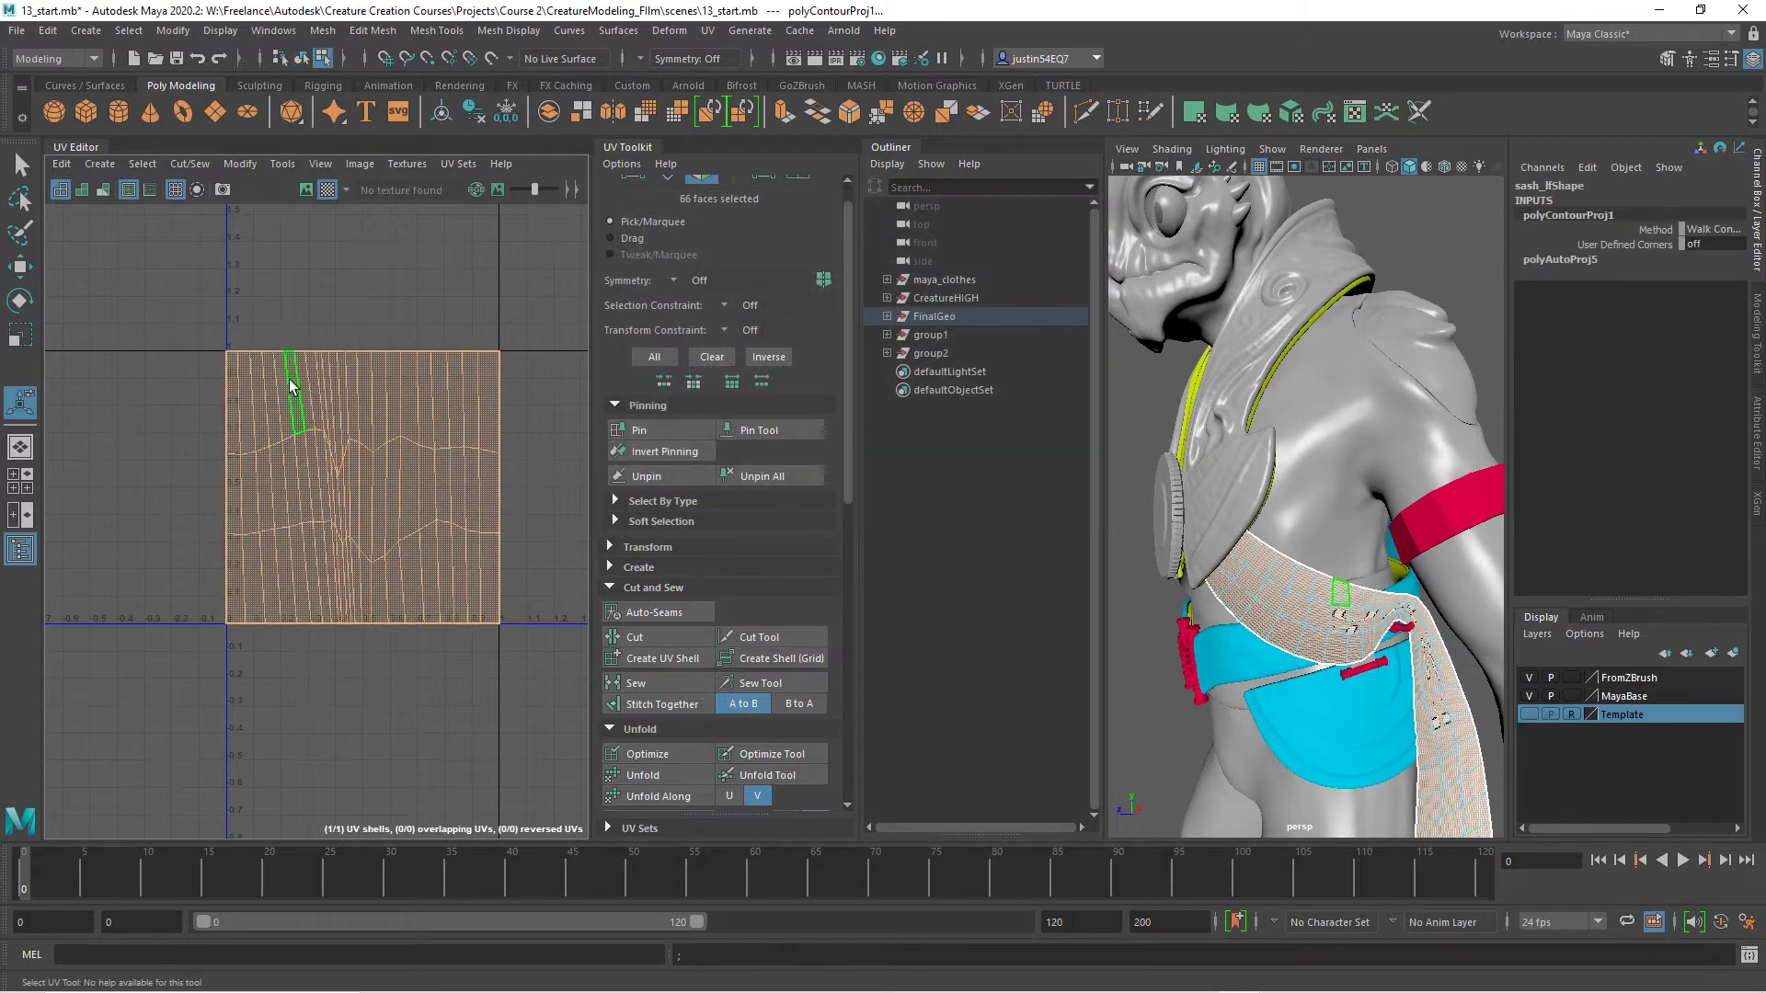
Select all UVs of sash_lf, squash the shell vertically into a narrow strip and place it low in the 0–1 tile.
right_click_drag(1334, 628, 1402, 632, "alt")
left_click_drag(1402, 632, 1380, 598, "alt")
right_click_drag(398, 457, 482, 458)
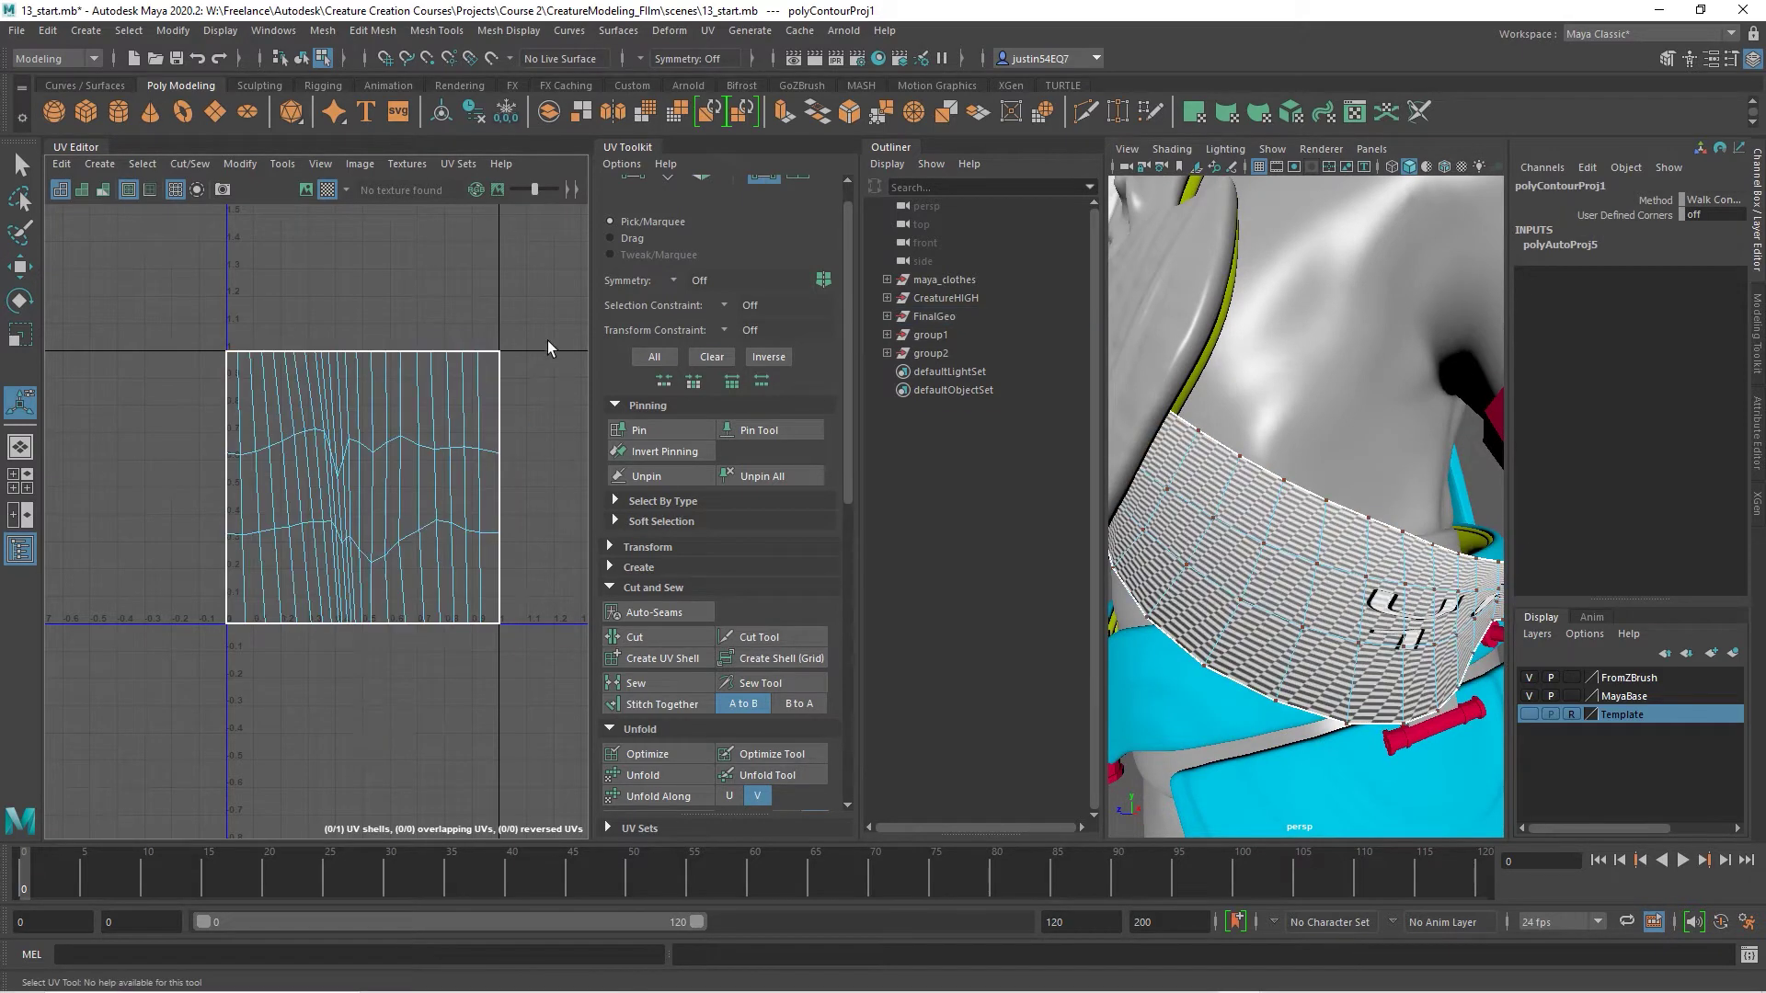
left_click_drag(552, 313, 135, 710)
key("r")
left_click_drag(361, 388, 363, 554)
scroll(498, 543, "down", 1)
key("w")
Apply Contour Stretch mapping to the opposite side sash, sash_rt, and squeeze its UV shell horizontally into a narrow strip.
right_click_drag(1340, 510, 1065, 553, "alt")
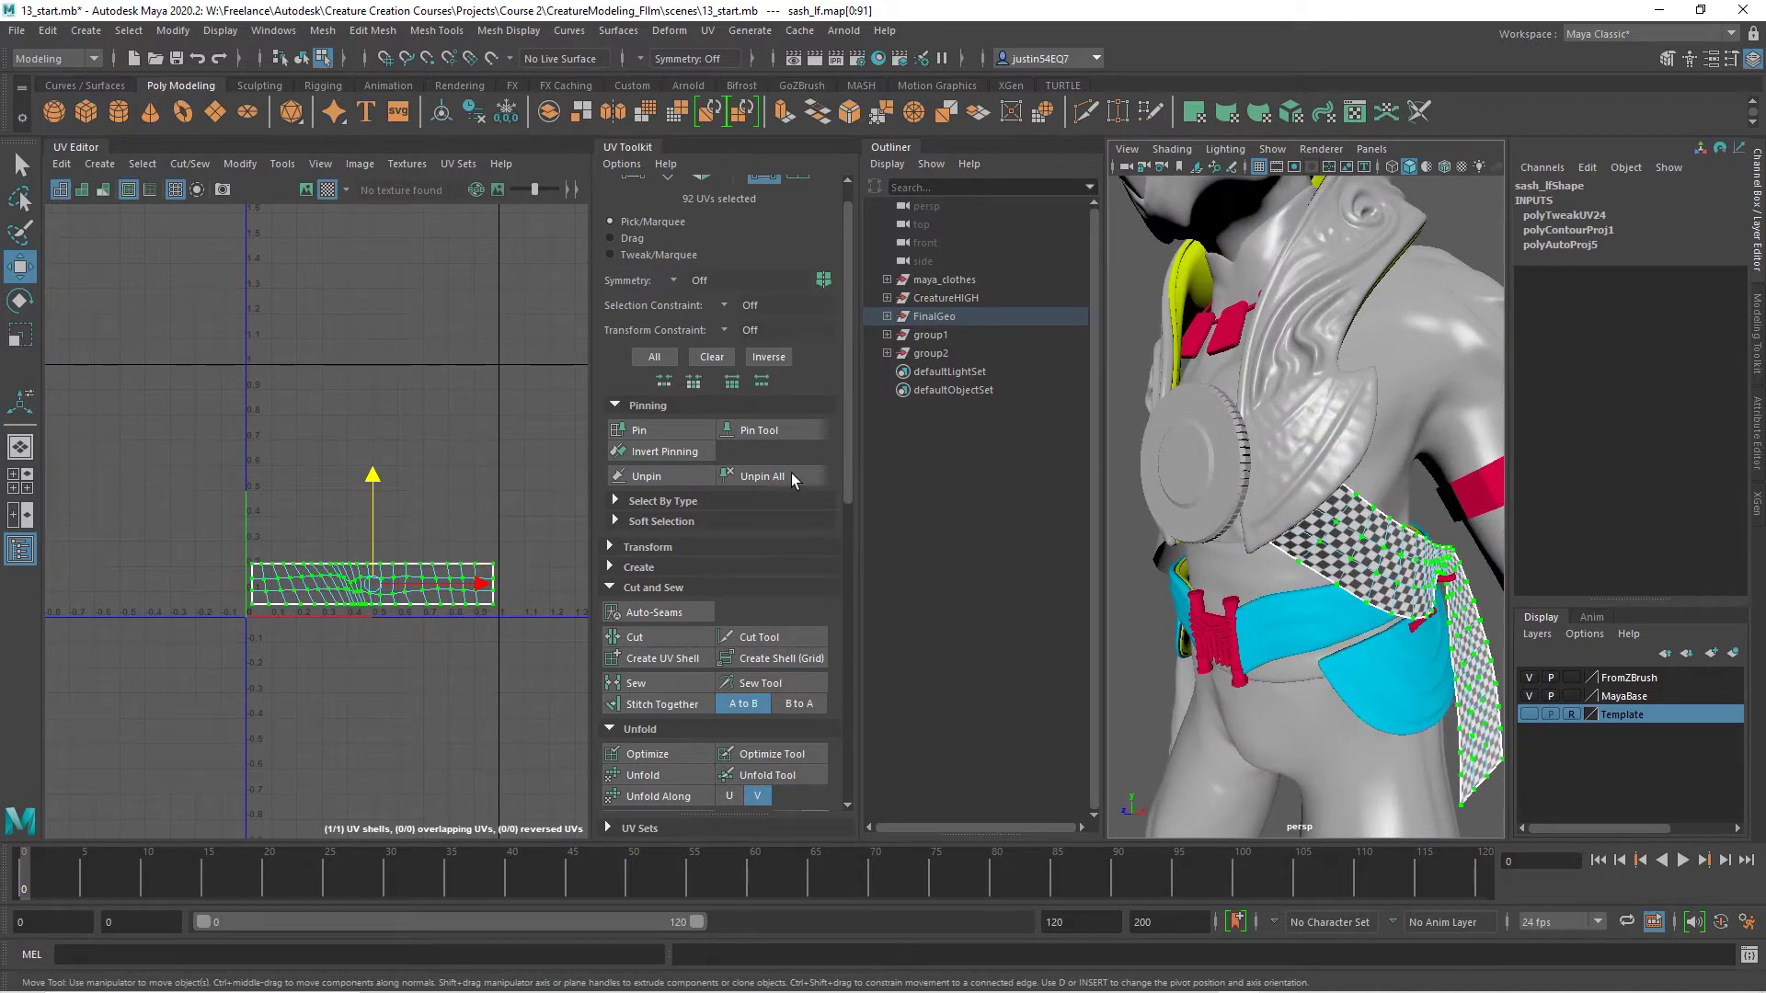
left_click_drag(1262, 467, 1338, 474, "alt")
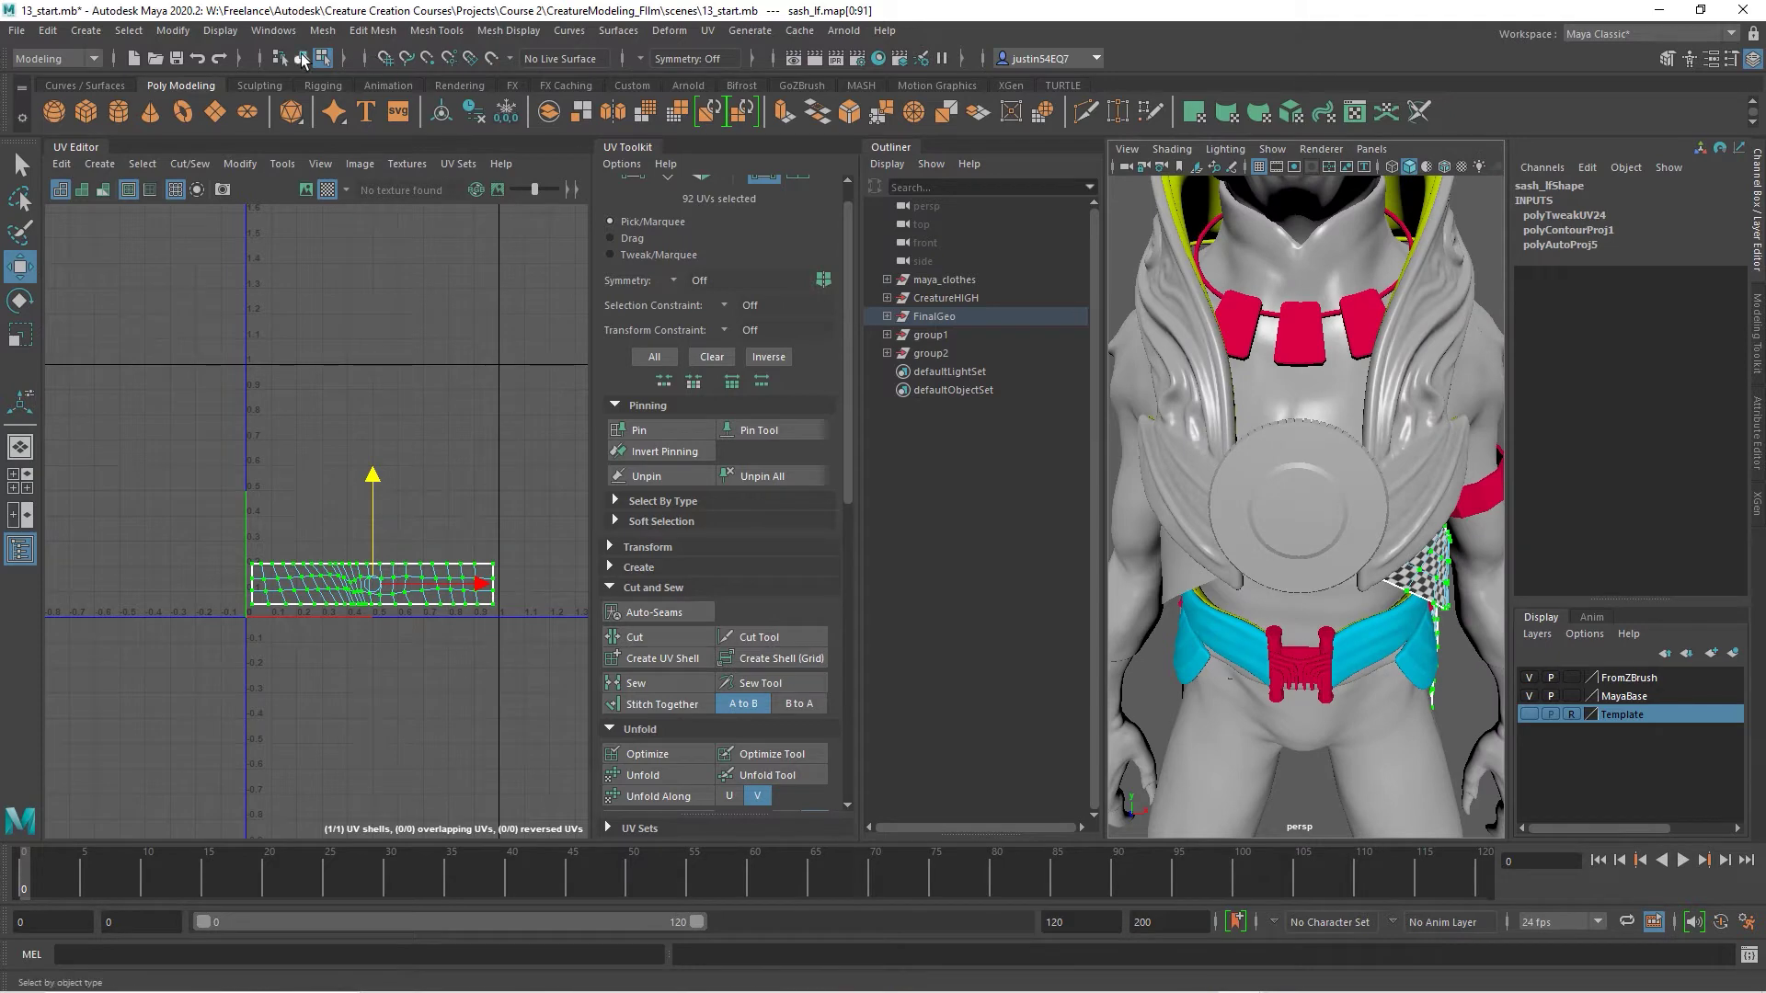
left_click(301, 59)
mouse_move(1356, 609)
left_mouse_down("alt")
mouse_move(1340, 575)
mouse_move(1356, 574)
left_mouse_up("alt")
left_click(1172, 568)
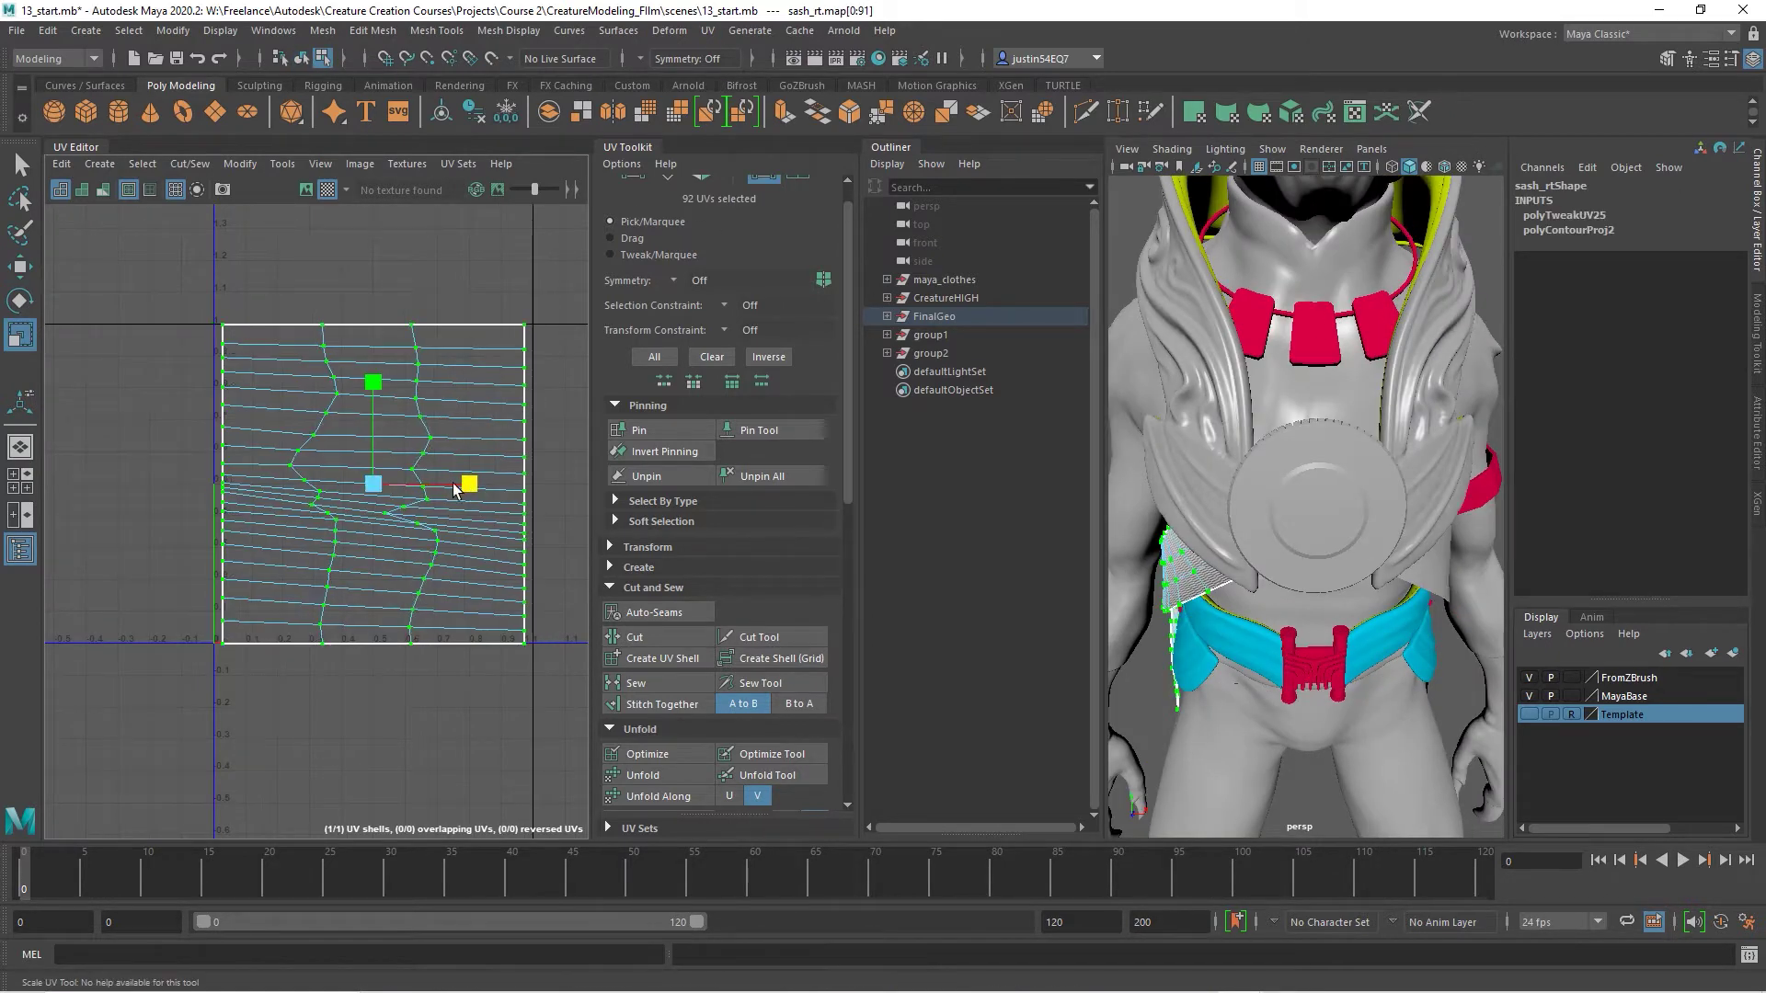
left_click_drag(455, 489, 390, 486)
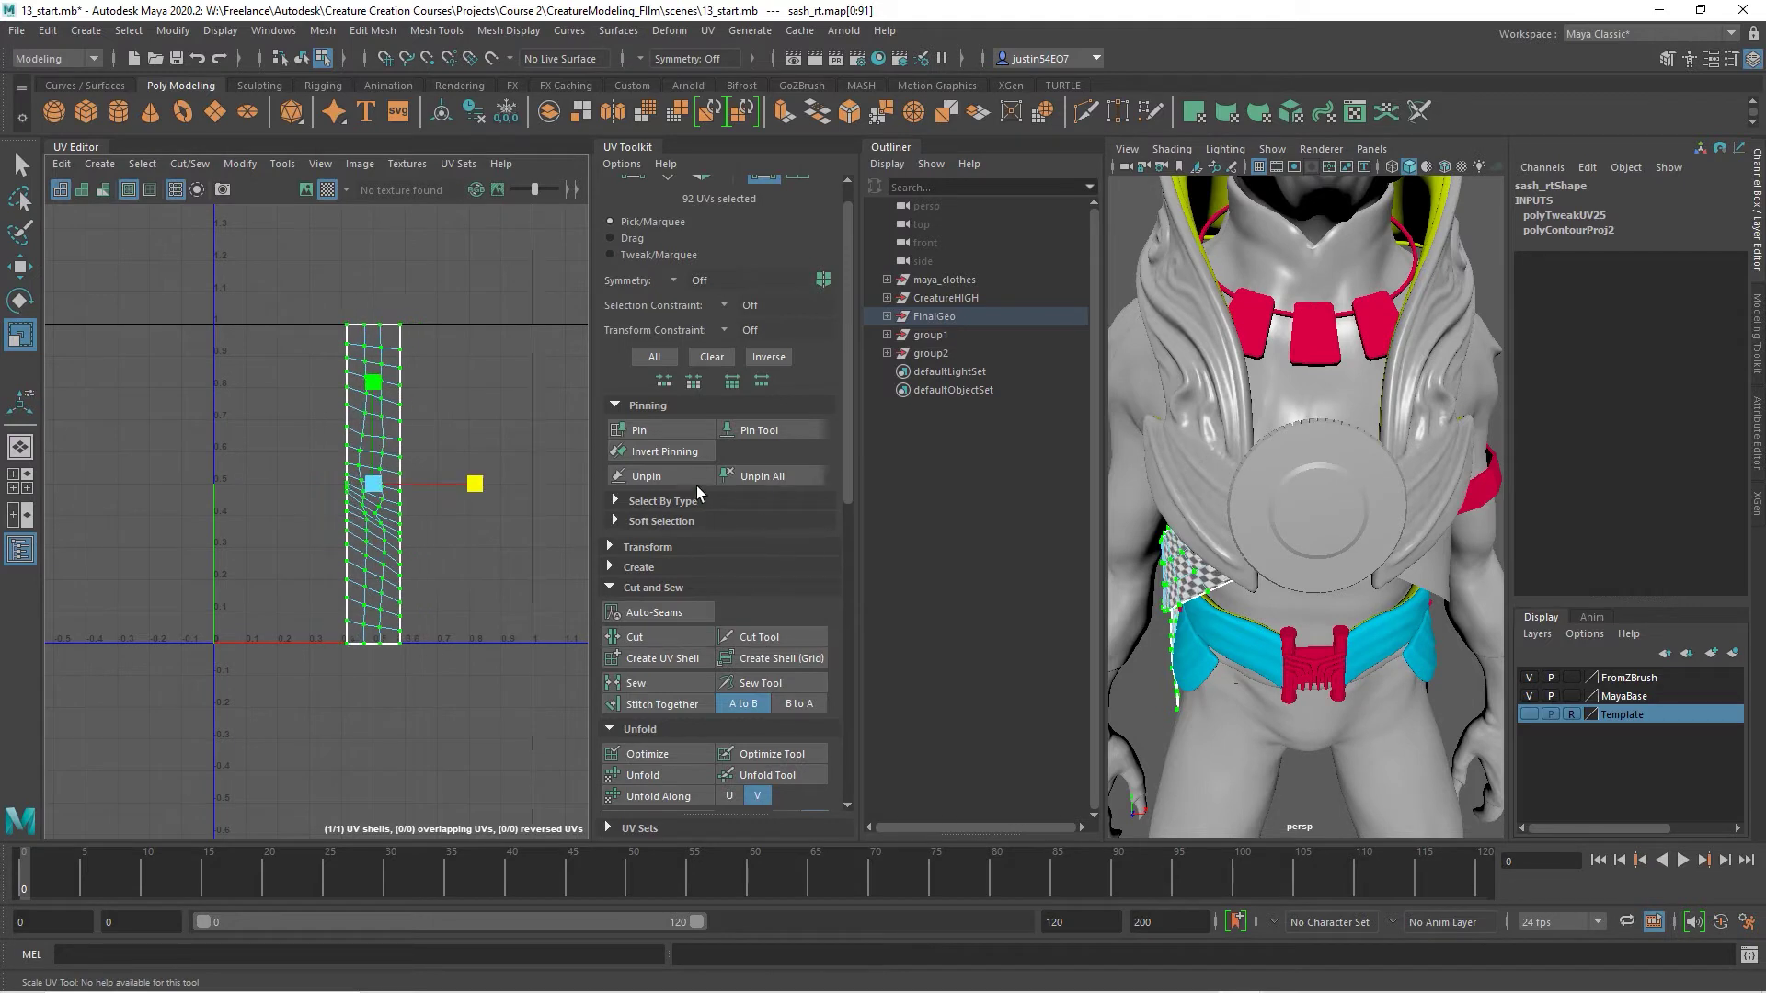
Rotate the sash_rt UV shell 90 degrees counterclockwise.
scroll(793, 506, "up", 1)
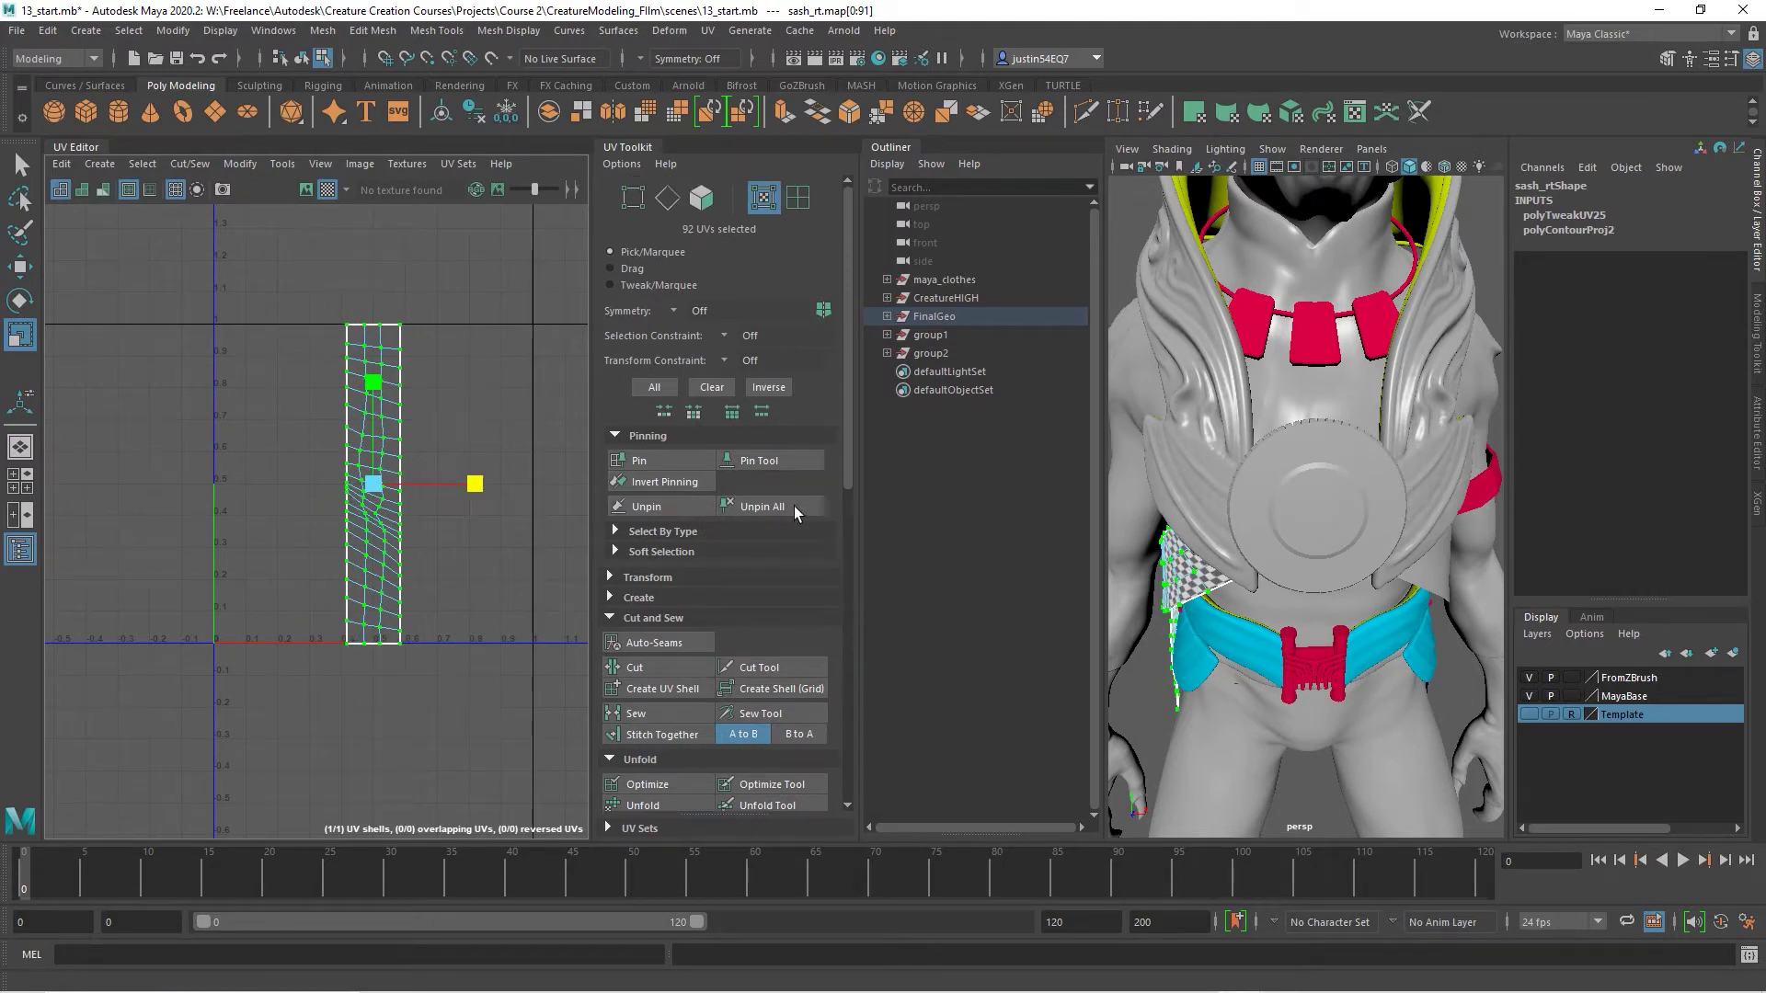
left_click(624, 578)
scroll(809, 621, "down", 5)
left_click(758, 701)
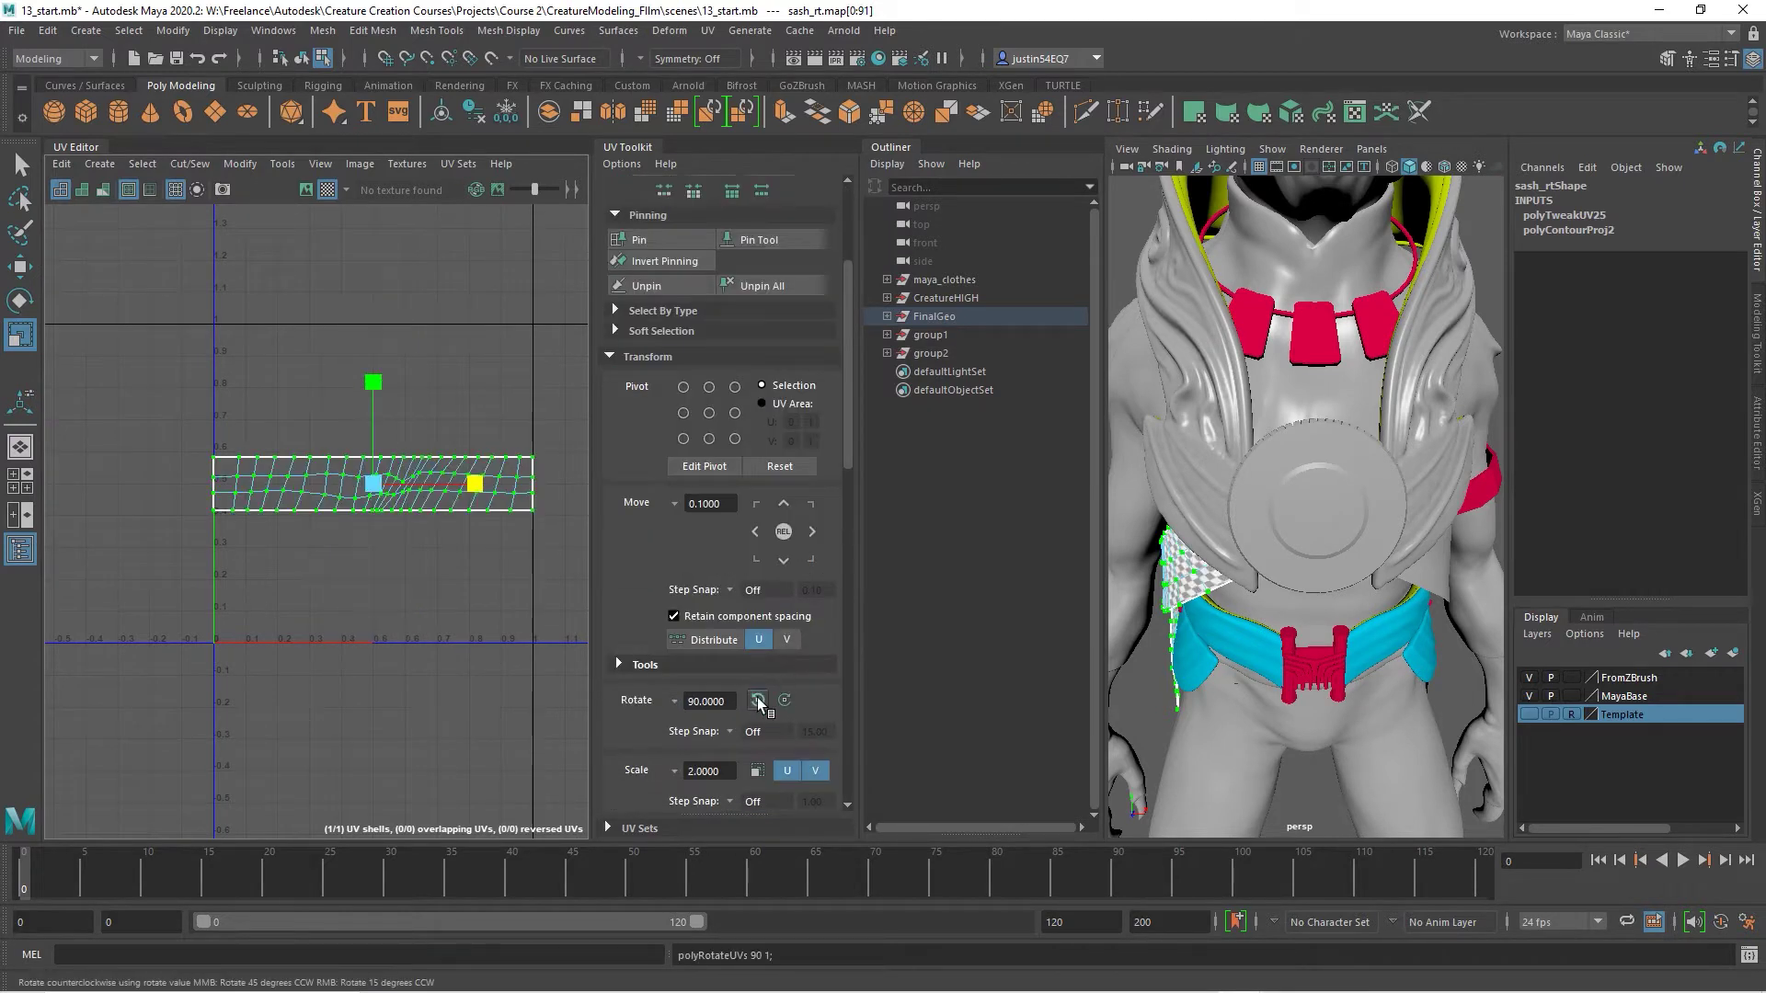
Show both side sashes' UVs together and position the sash_rt strip directly above the sash_lf strip.
scroll(414, 556, "down", 2)
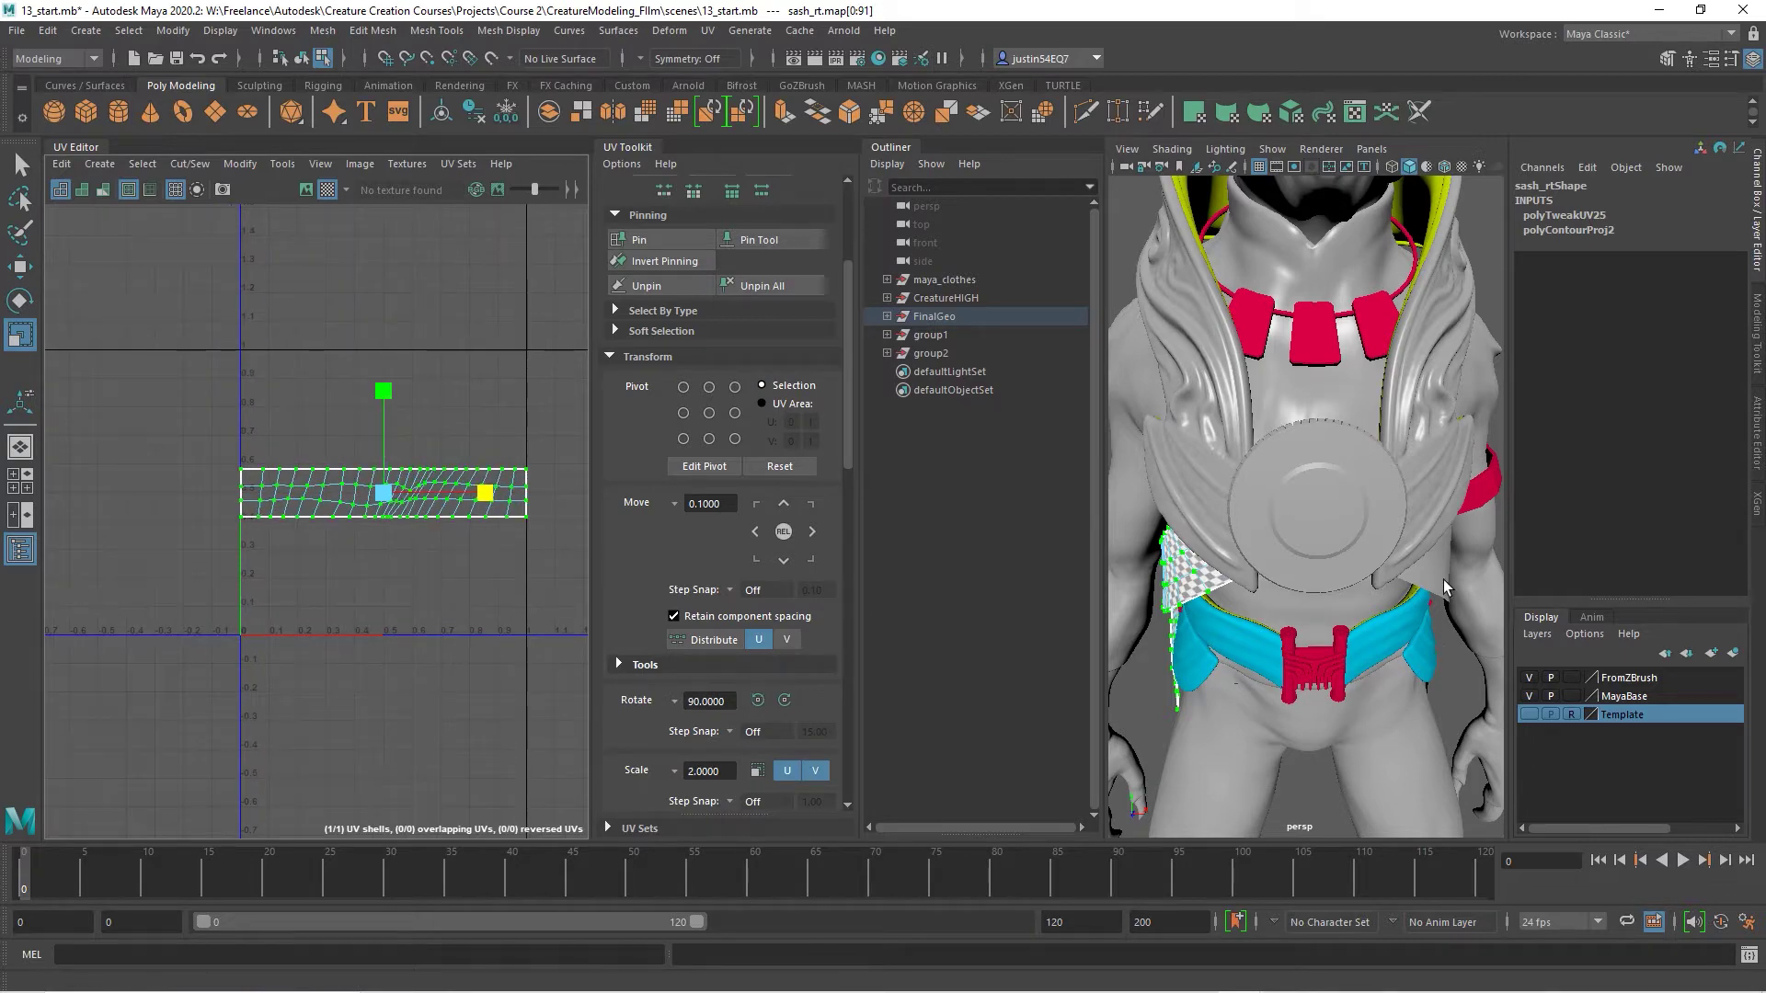
left_click(1444, 587, "shift")
scroll(382, 533, "up", 2)
key("w")
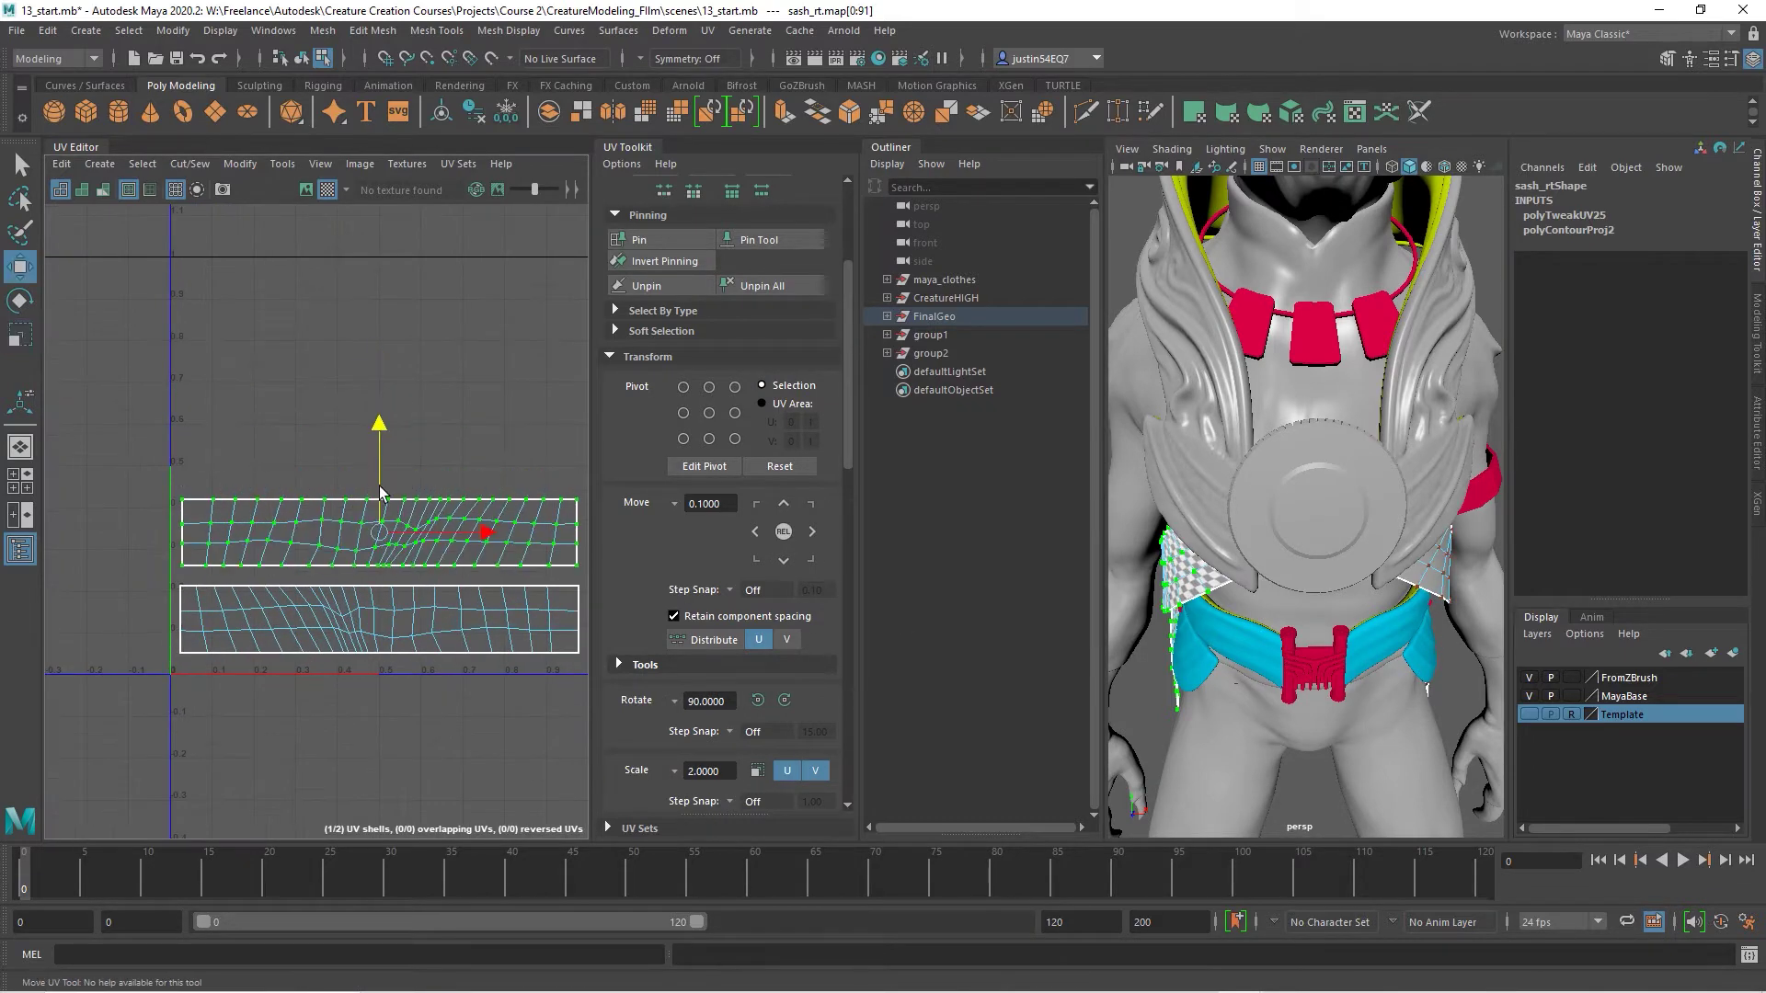
mouse_move(380, 492)
left_mouse_down()
mouse_move(380, 572)
mouse_move(380, 498)
left_mouse_up()
left_click(442, 487)
scroll(498, 598, "down", 2)
mouse_move(1332, 629)
left_mouse_down("alt")
mouse_move(1472, 614)
mouse_move(1327, 614)
left_mouse_up("alt")
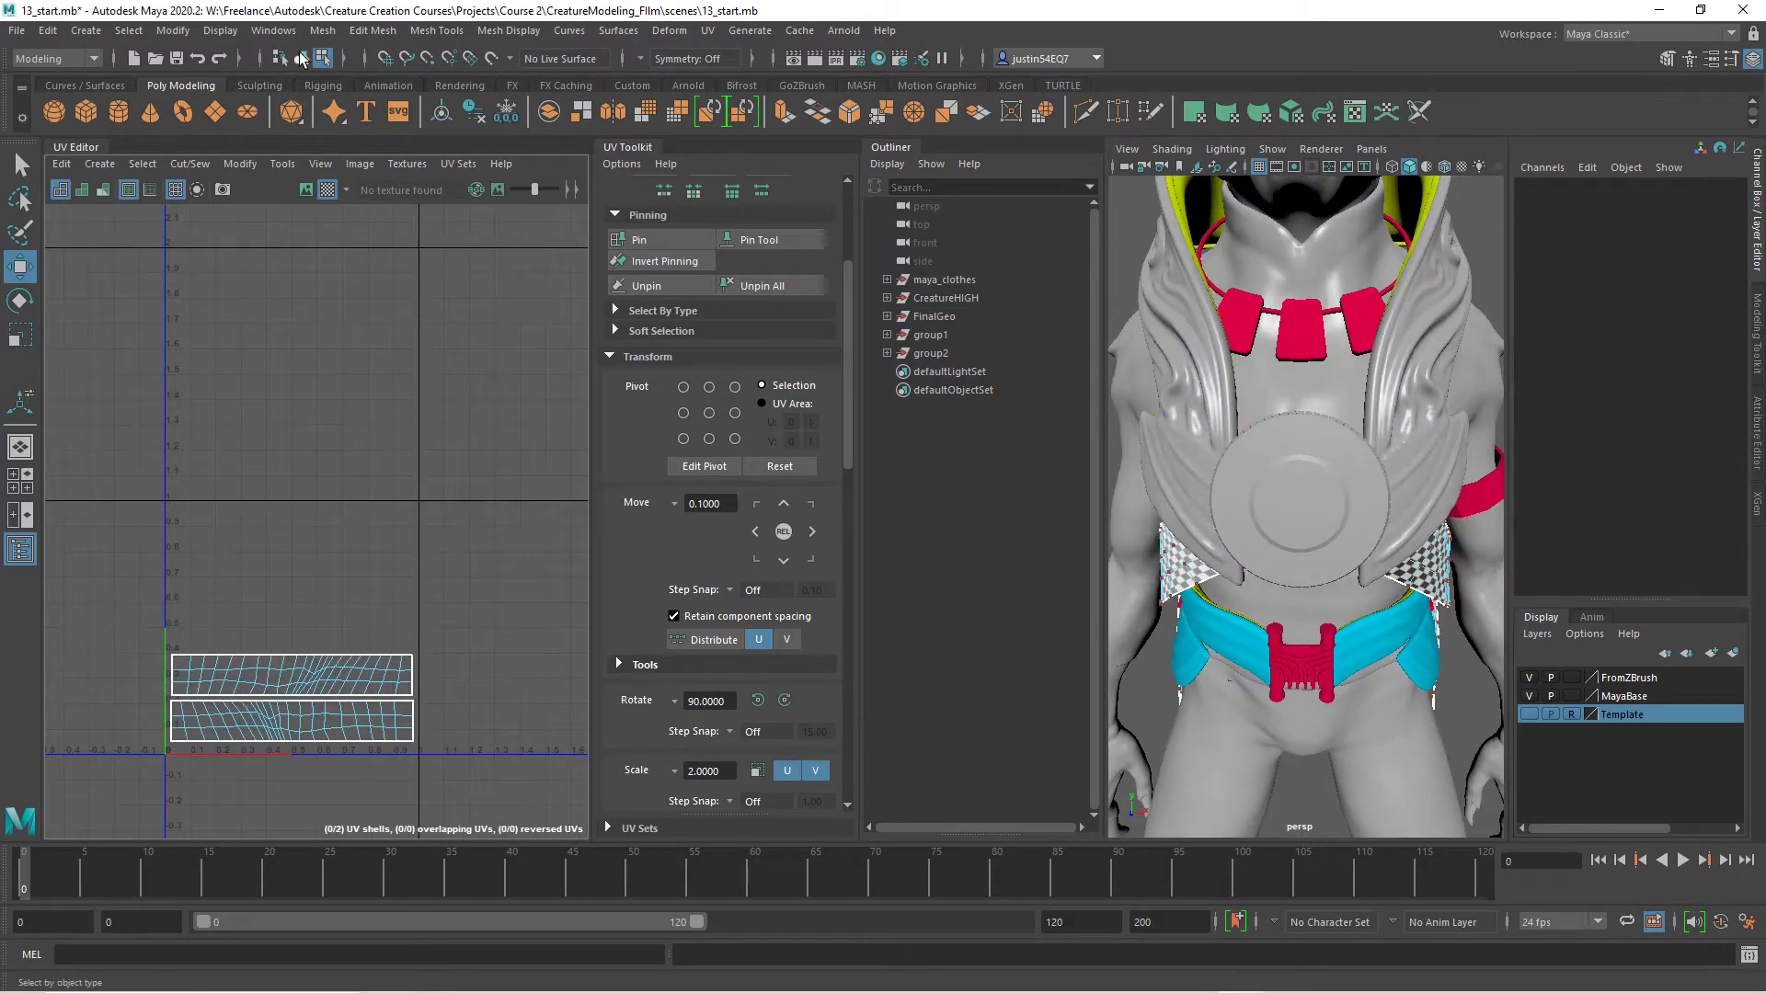
Add the wrapped waist sash, sashHI, to the selection and rotate its two UV shells to lie horizontally.
left_click(302, 57)
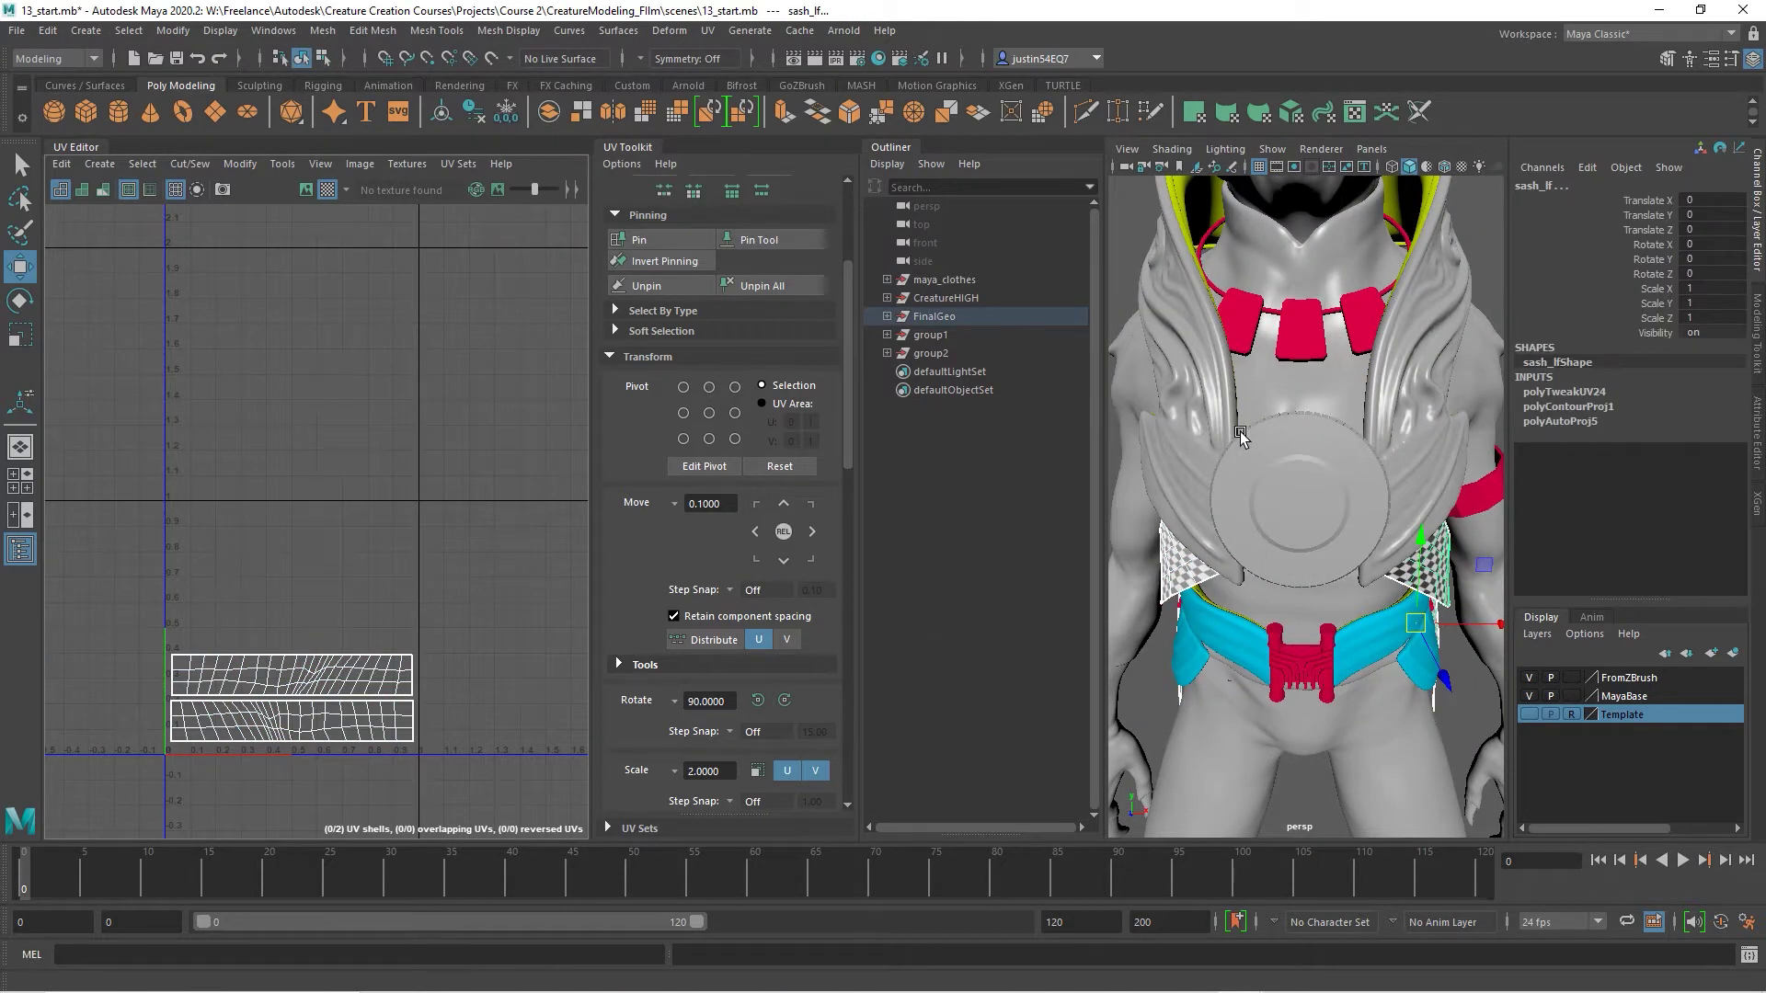
left_click_drag(1422, 536, 1367, 524, "alt")
left_click(1323, 552)
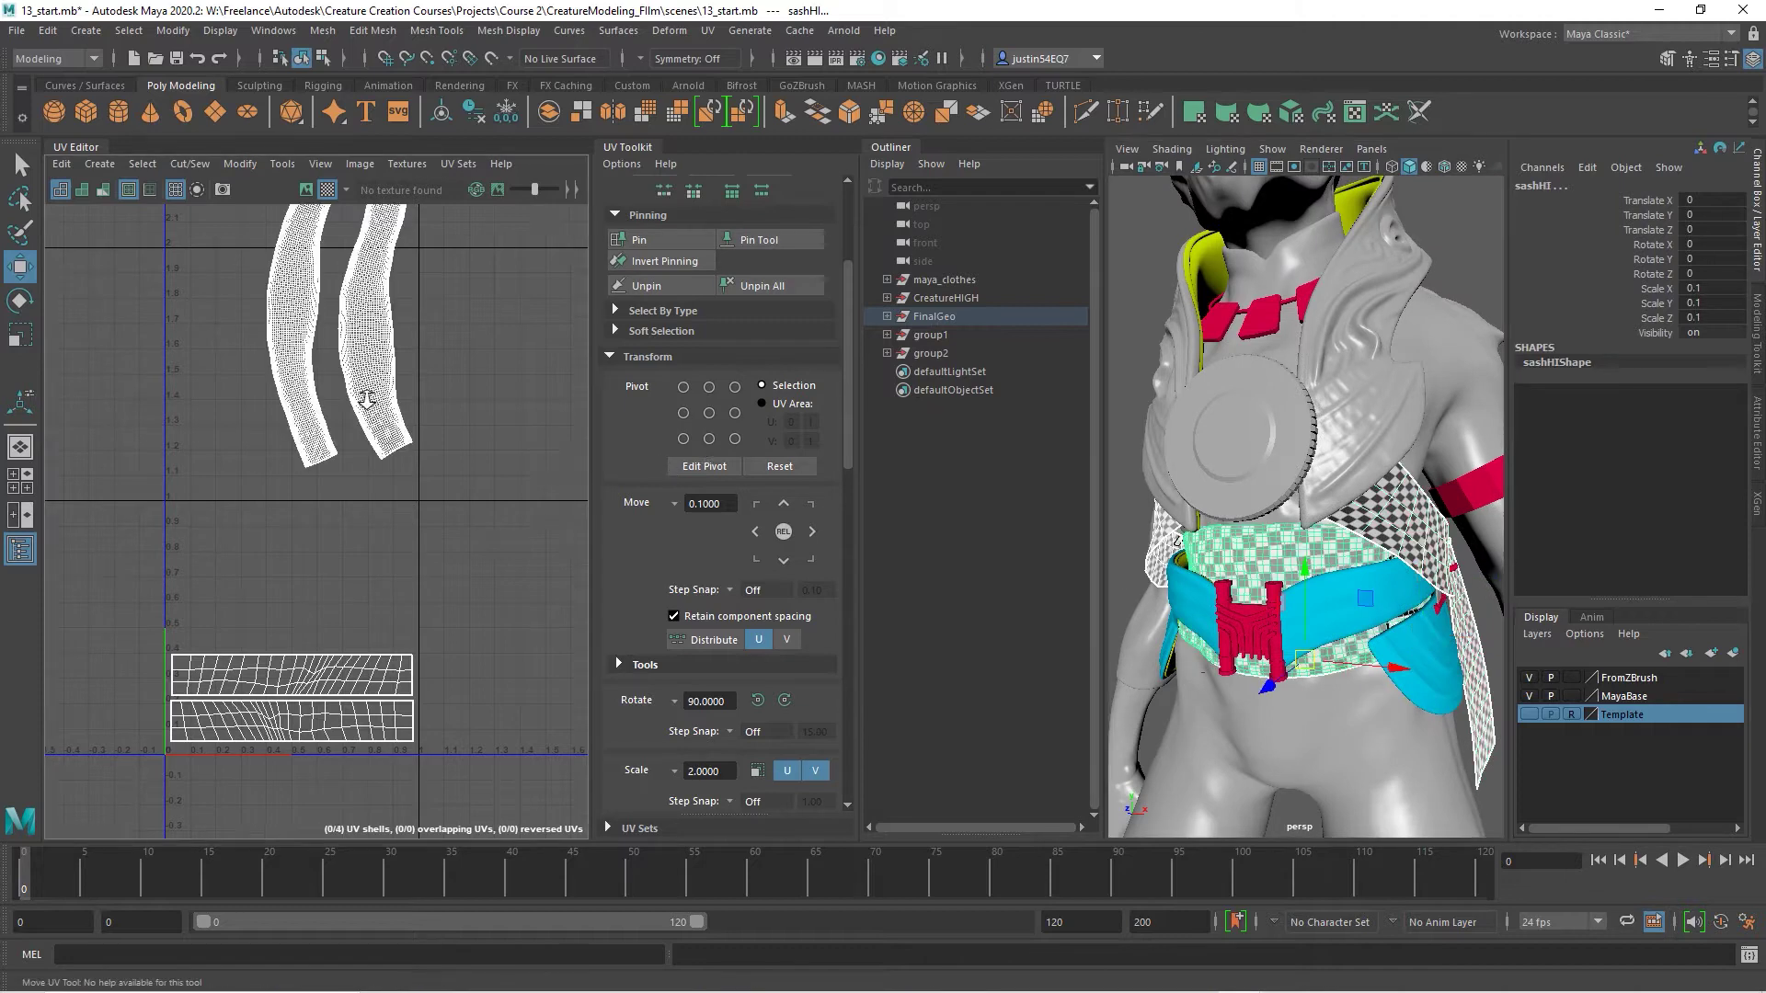
right_click_drag(367, 399, 368, 374, "alt")
middle_click_drag(368, 375, 377, 432, "alt")
right_click_drag(379, 431, 442, 386)
left_click_drag(511, 256, 170, 616)
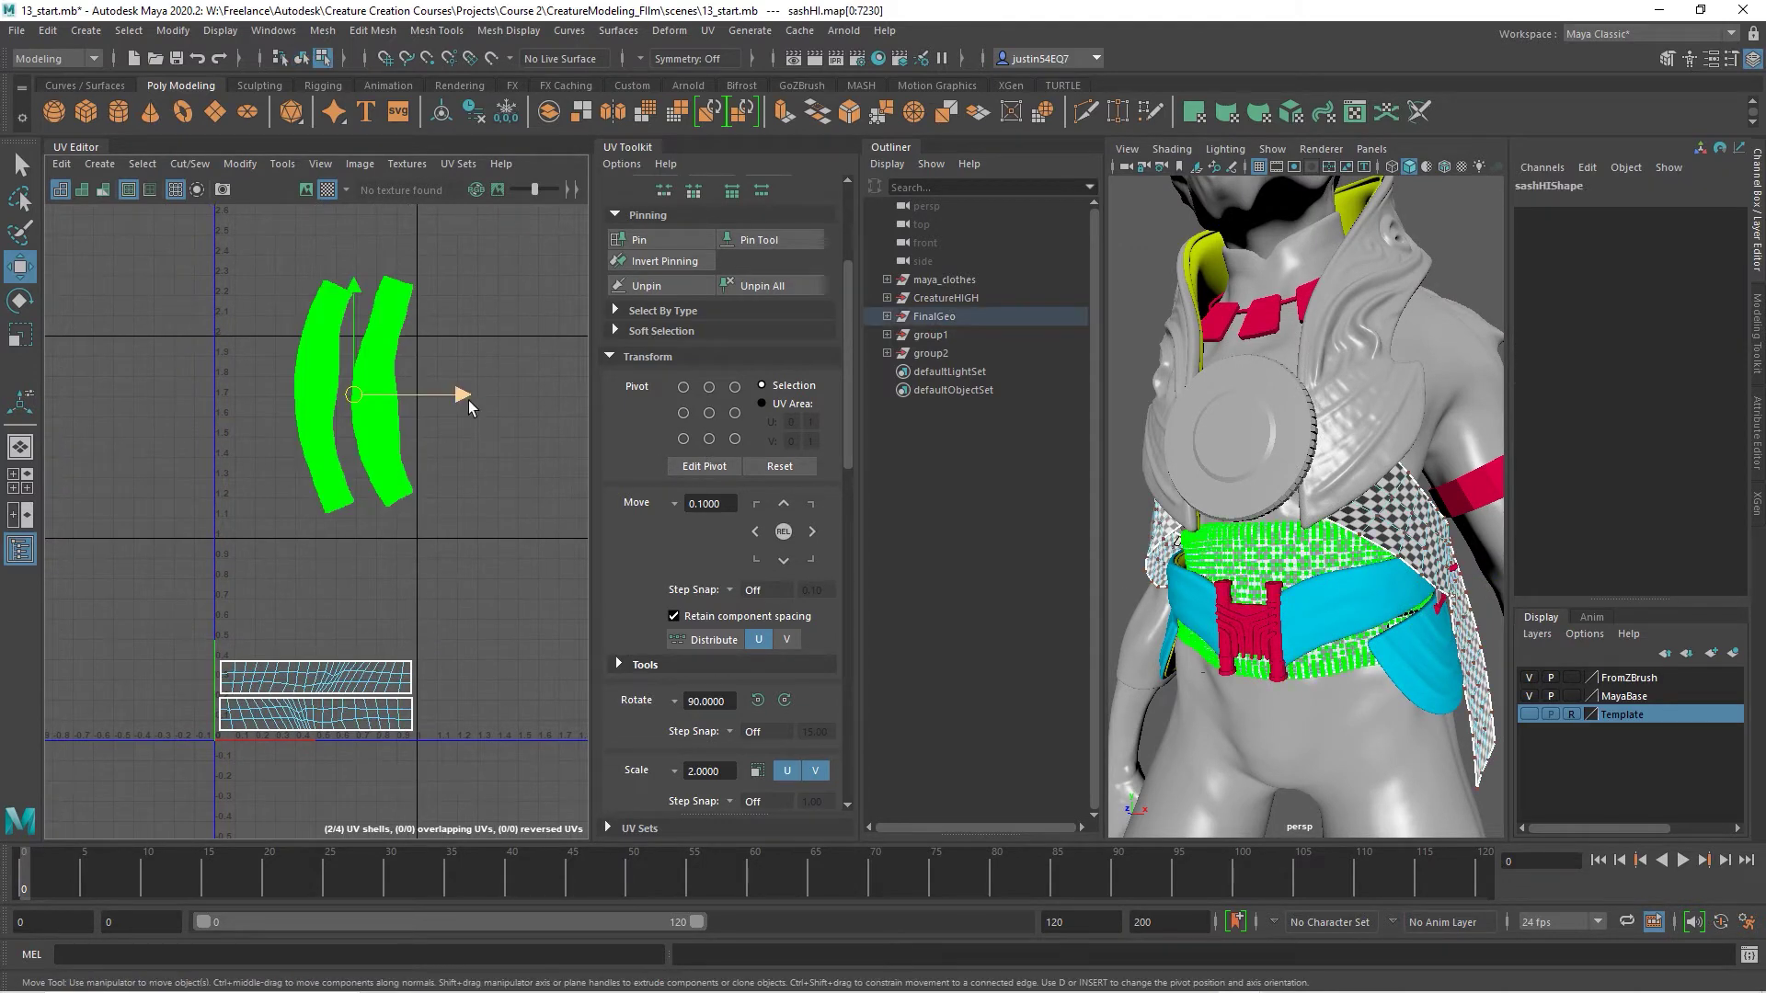
key("e")
left_click_drag(461, 376, 345, 497)
Scale down the two waist sash shells and place them above the side sash strips inside the 0–1 tile.
key("r")
left_click_drag(354, 394, 311, 588)
key("w")
scroll(317, 579, "up", 3)
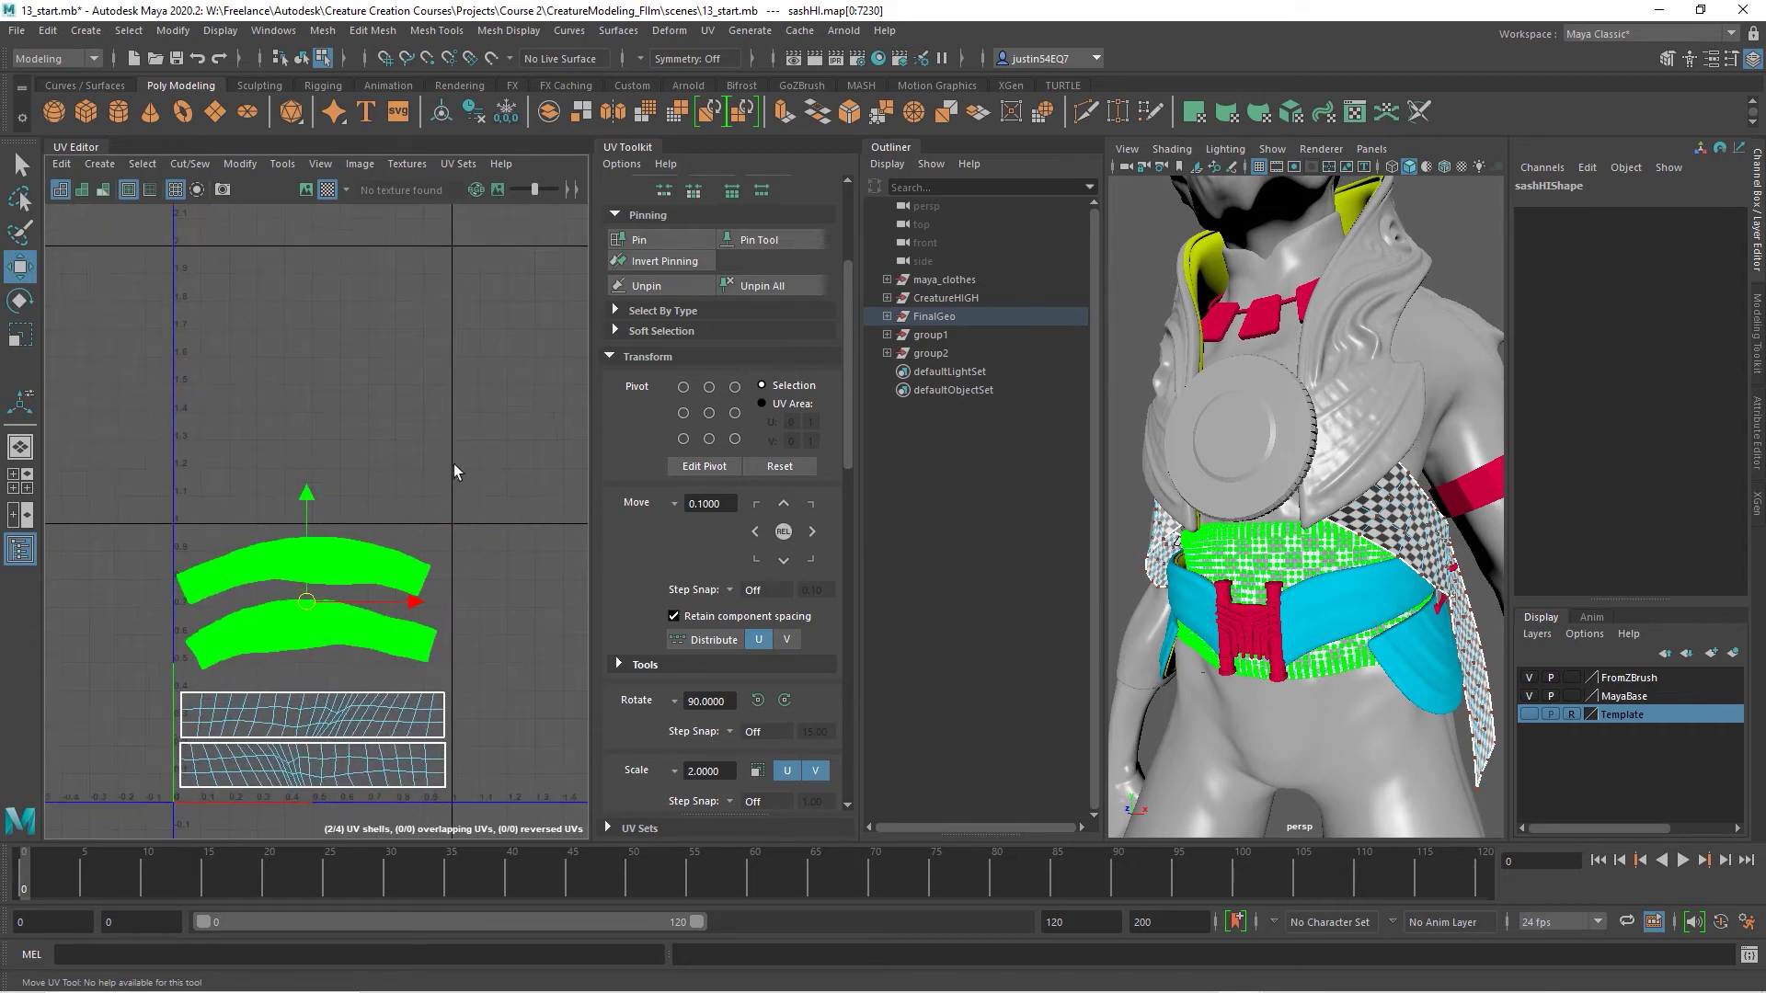
scroll(517, 451, "up", 2)
left_click_drag(297, 566, 313, 586)
key("r")
left_click(470, 503)
scroll(501, 505, "down", 3)
Assign the SASHTemp material to the waist sash and both side sash pieces.
left_click(303, 58)
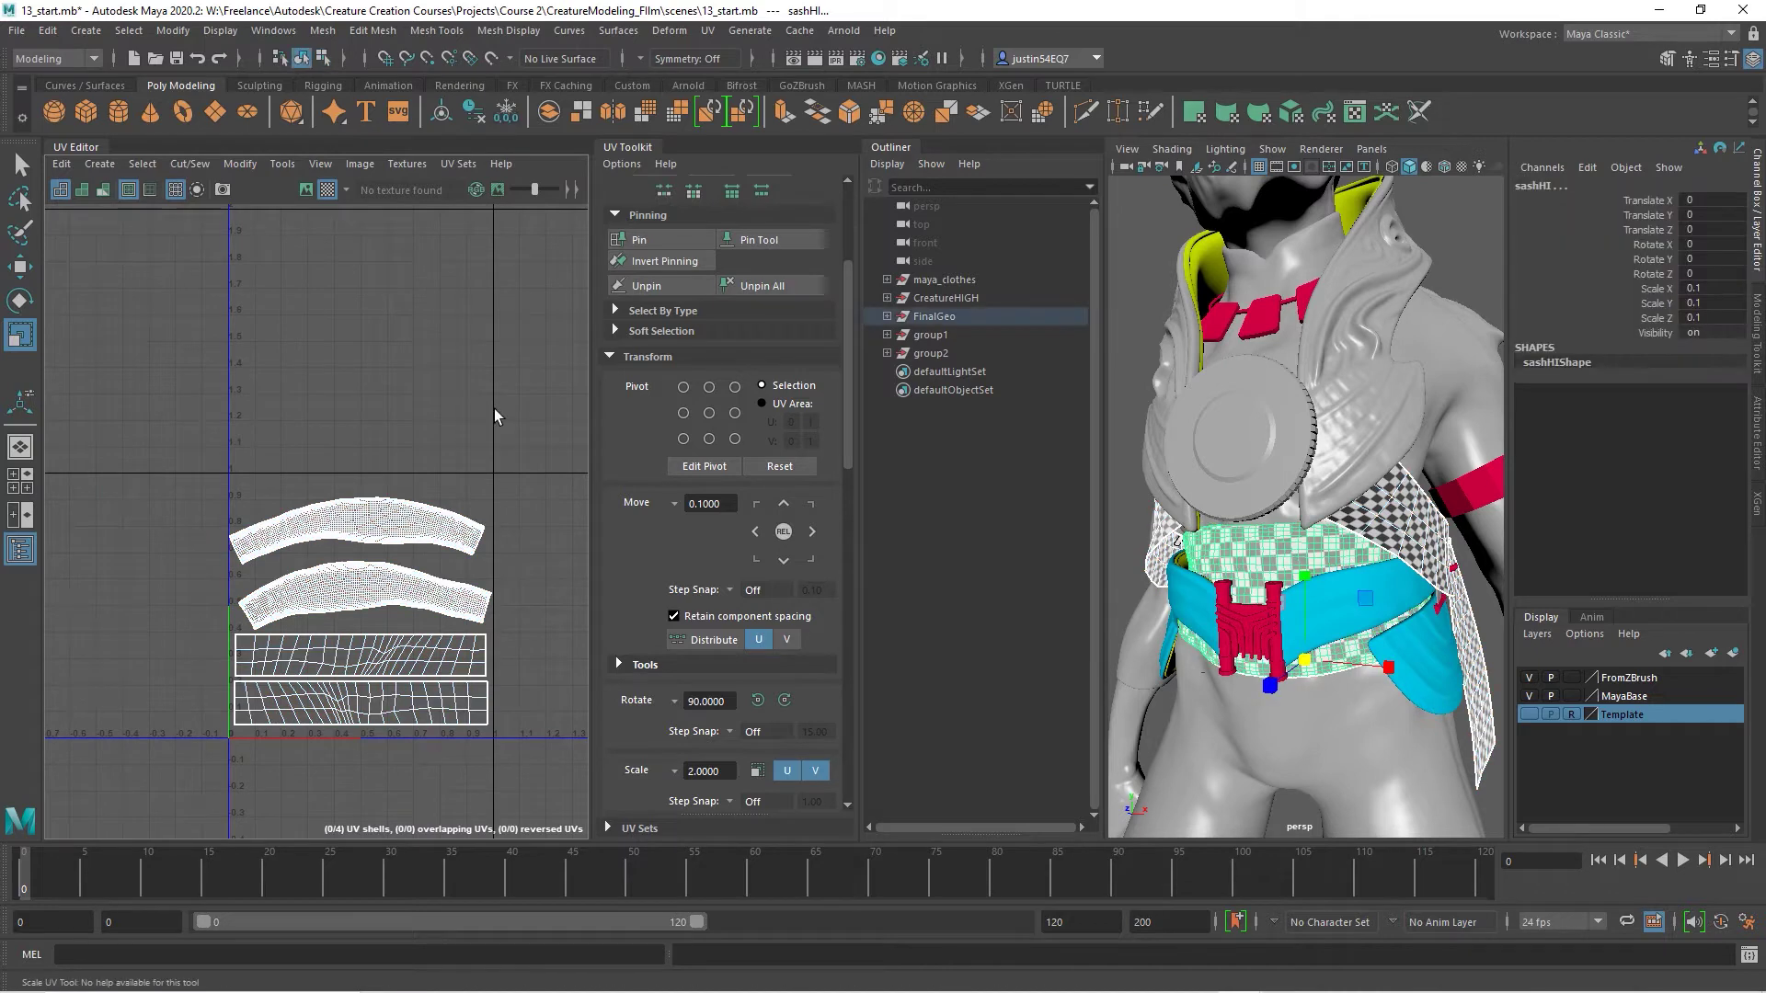
left_click(878, 59)
right_click(564, 378)
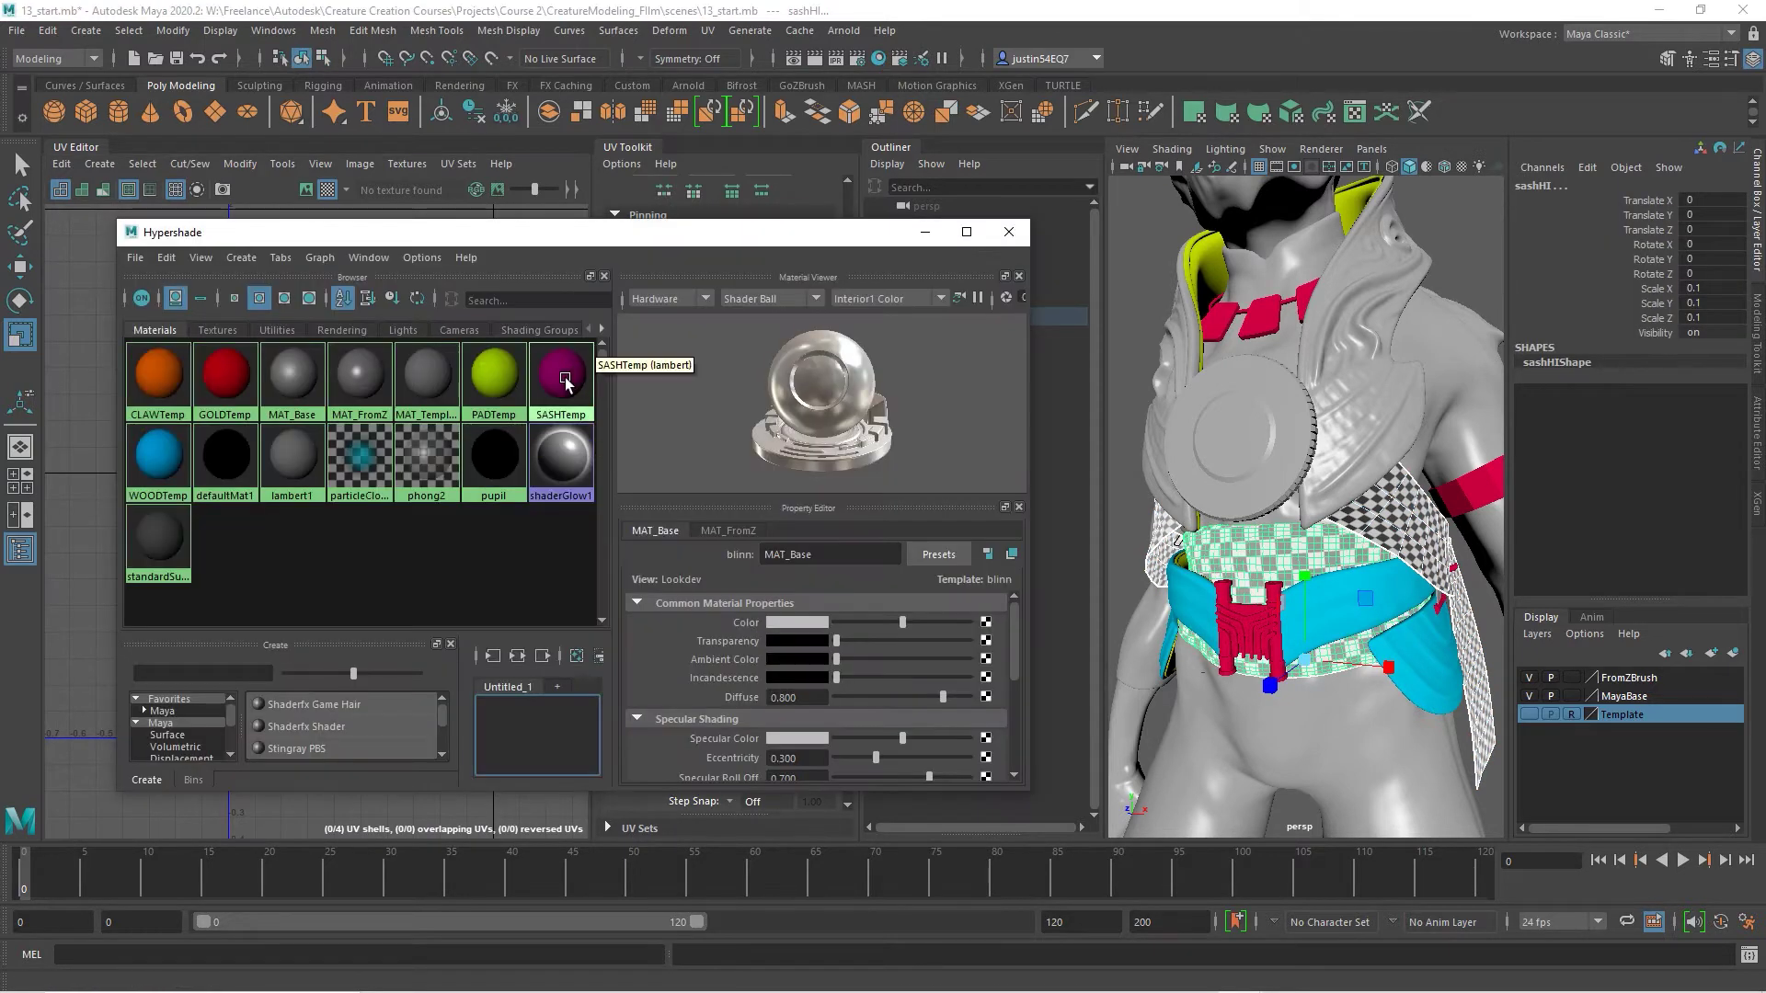
right_click_drag(565, 381, 570, 348)
left_click(1328, 614)
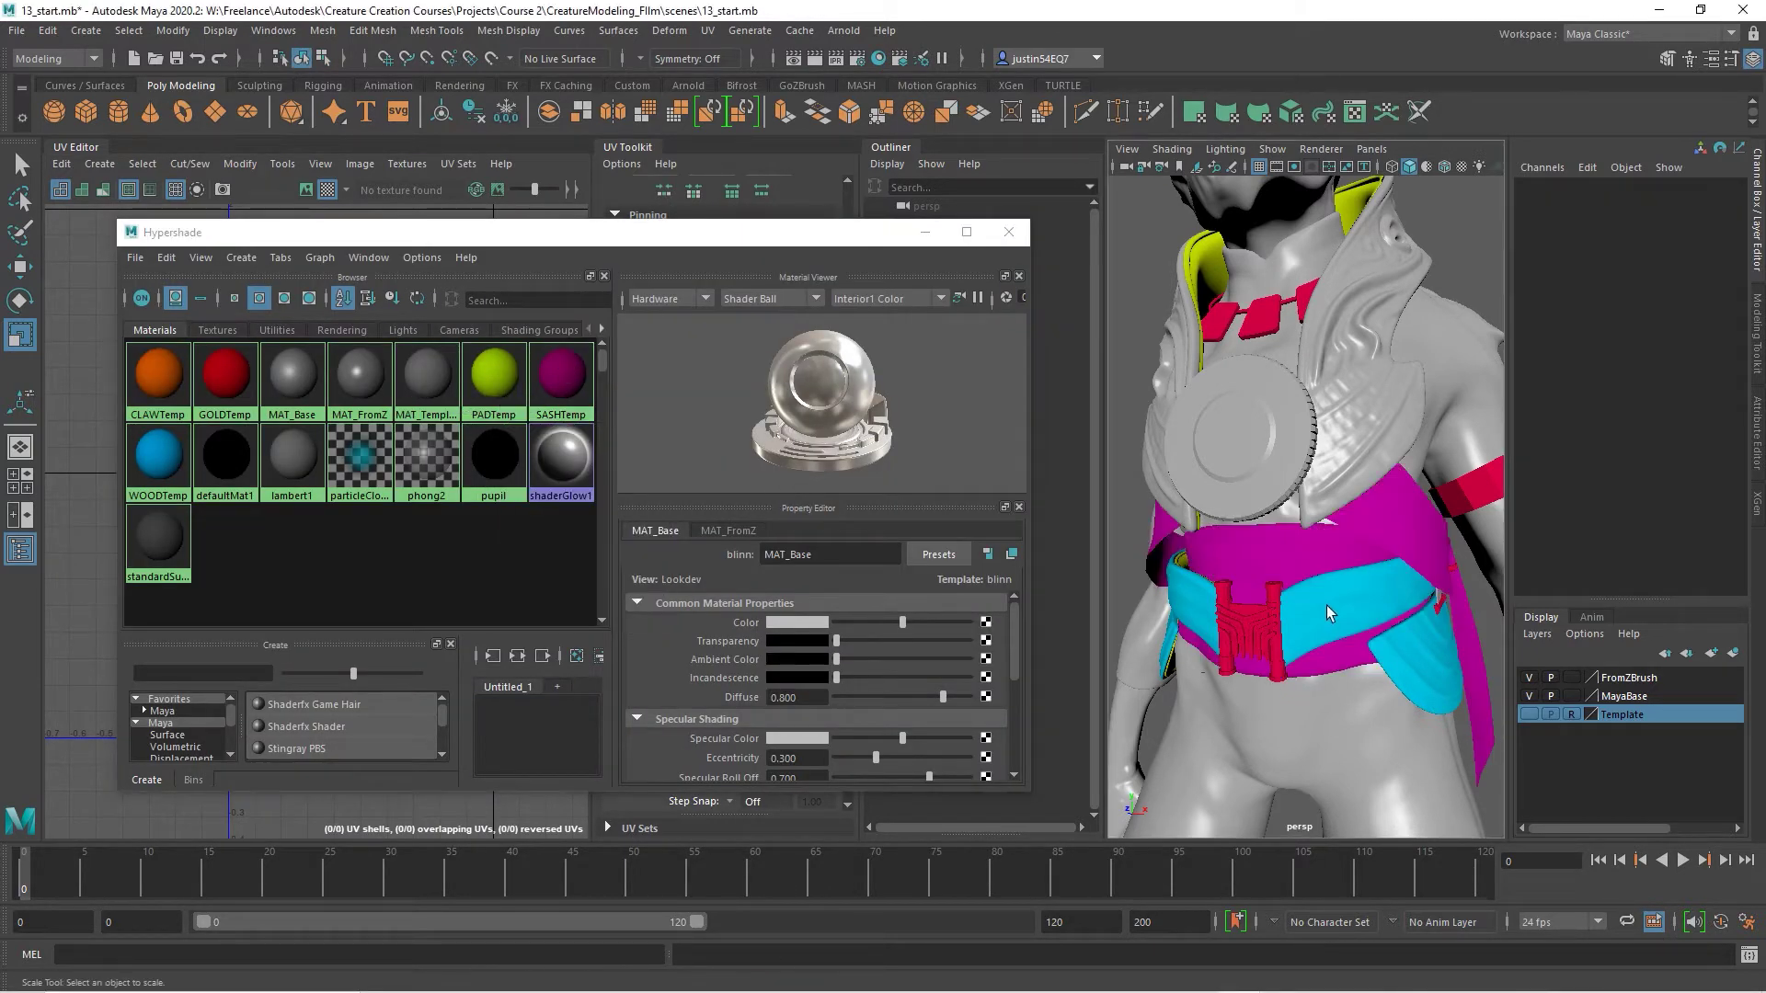
left_click(927, 237)
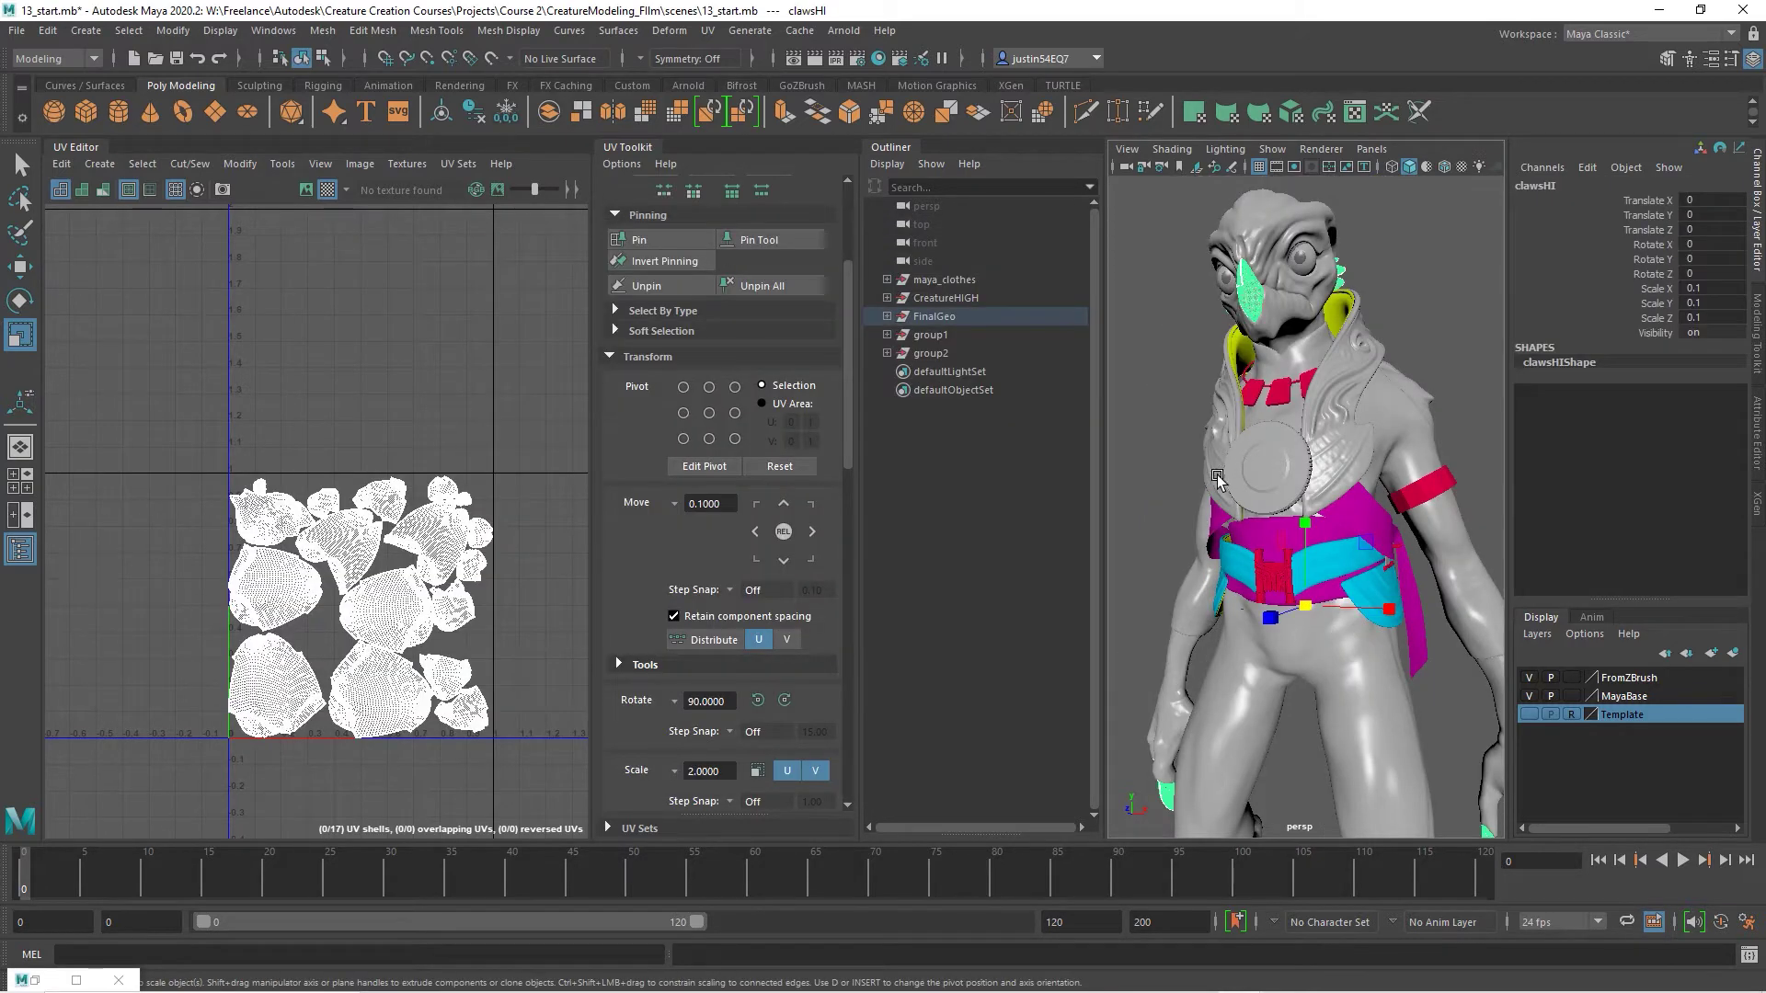
Scale all UV shells of clawsHI down slightly so they sit inside the 0–1 tile borders.
left_click_drag(1306, 506, 1389, 502, "alt")
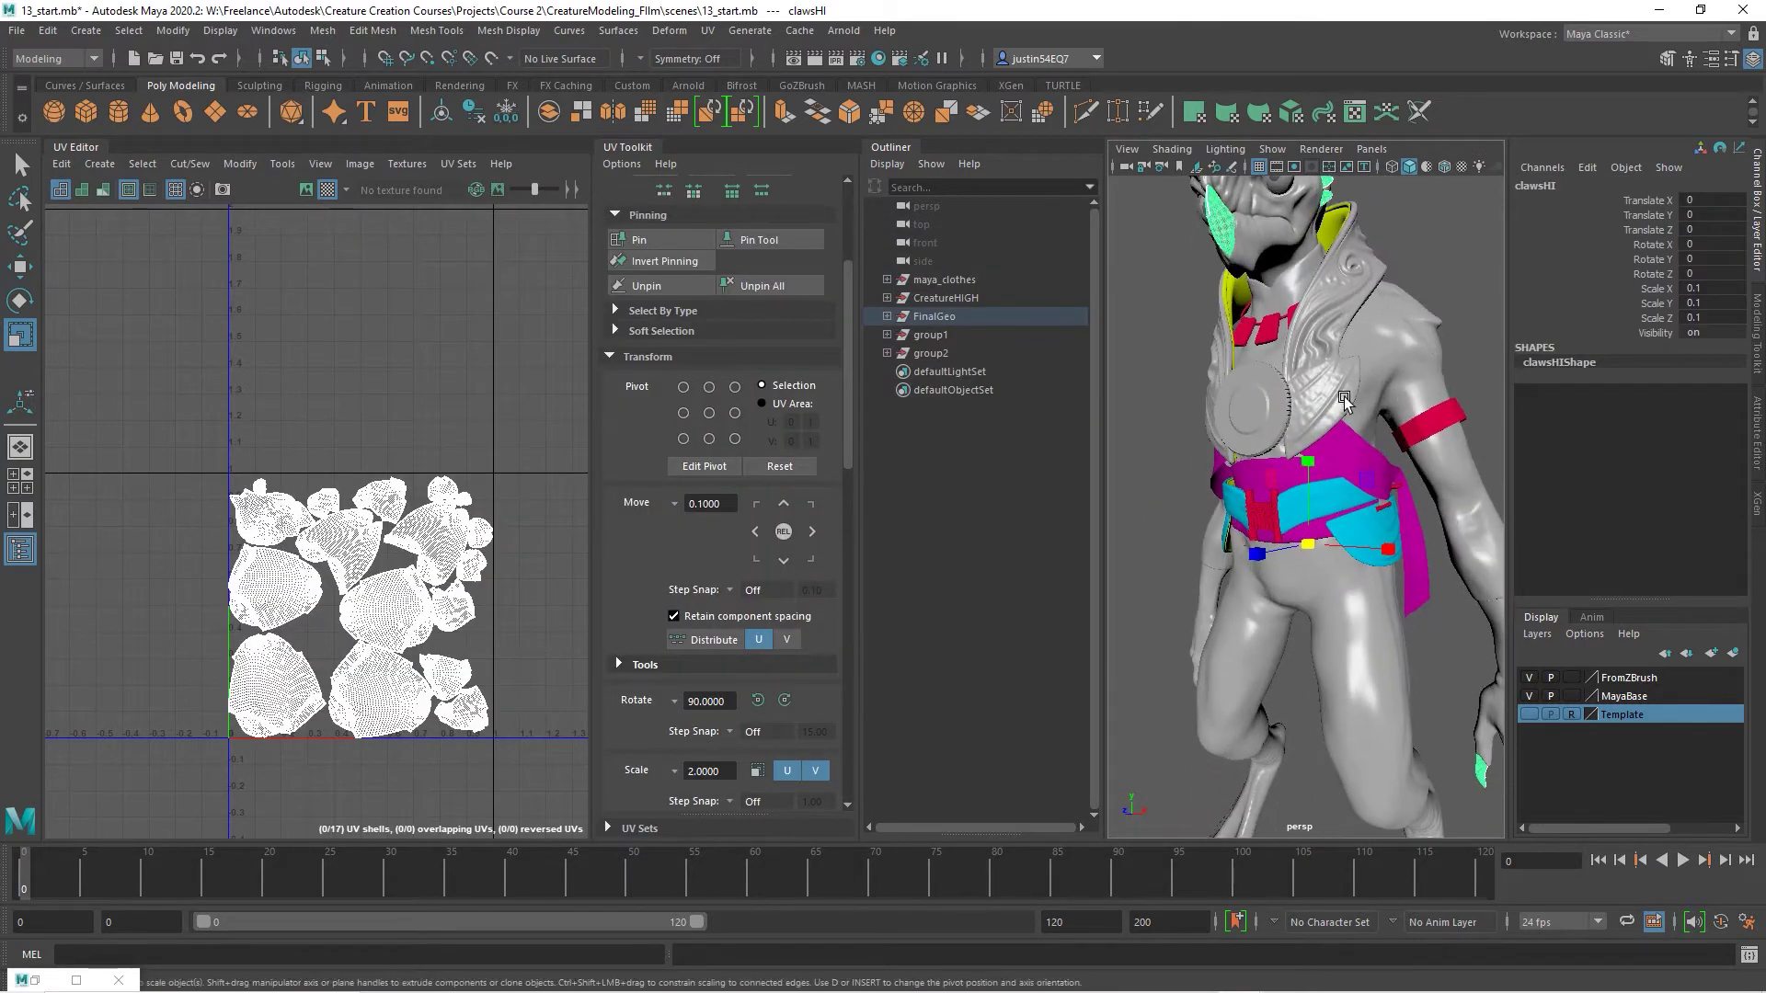
right_click_drag(299, 565, 207, 536)
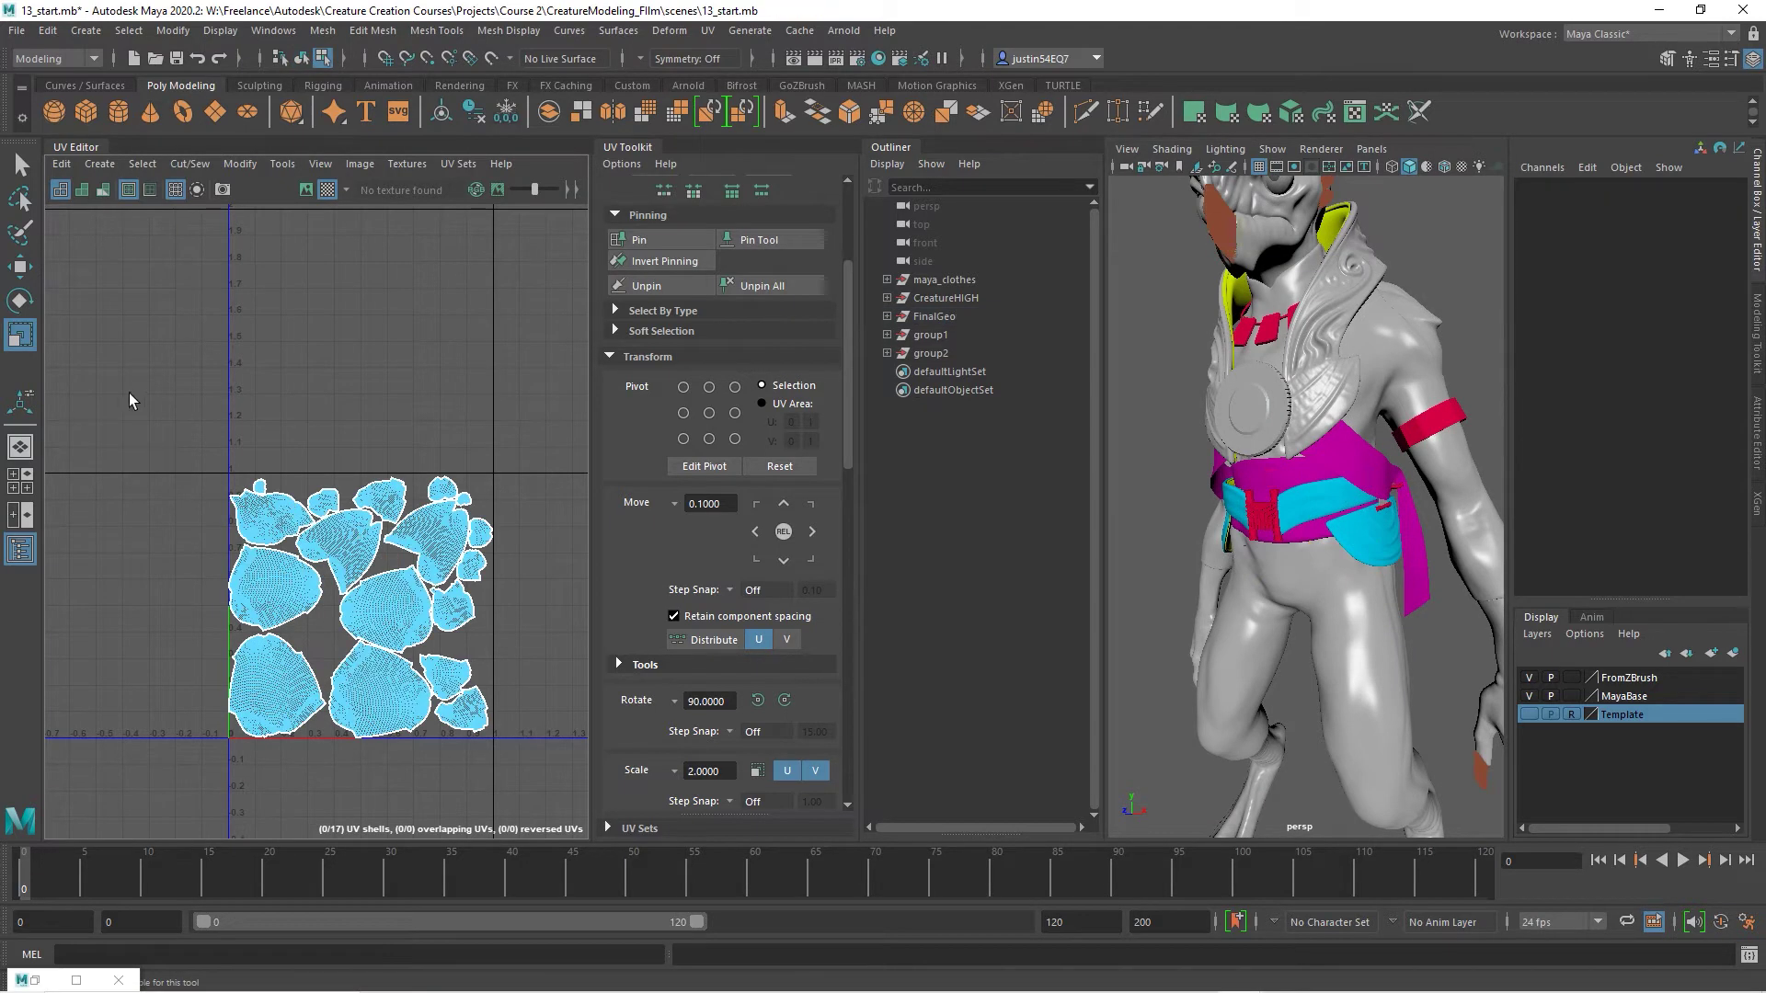
left_click_drag(130, 393, 577, 816)
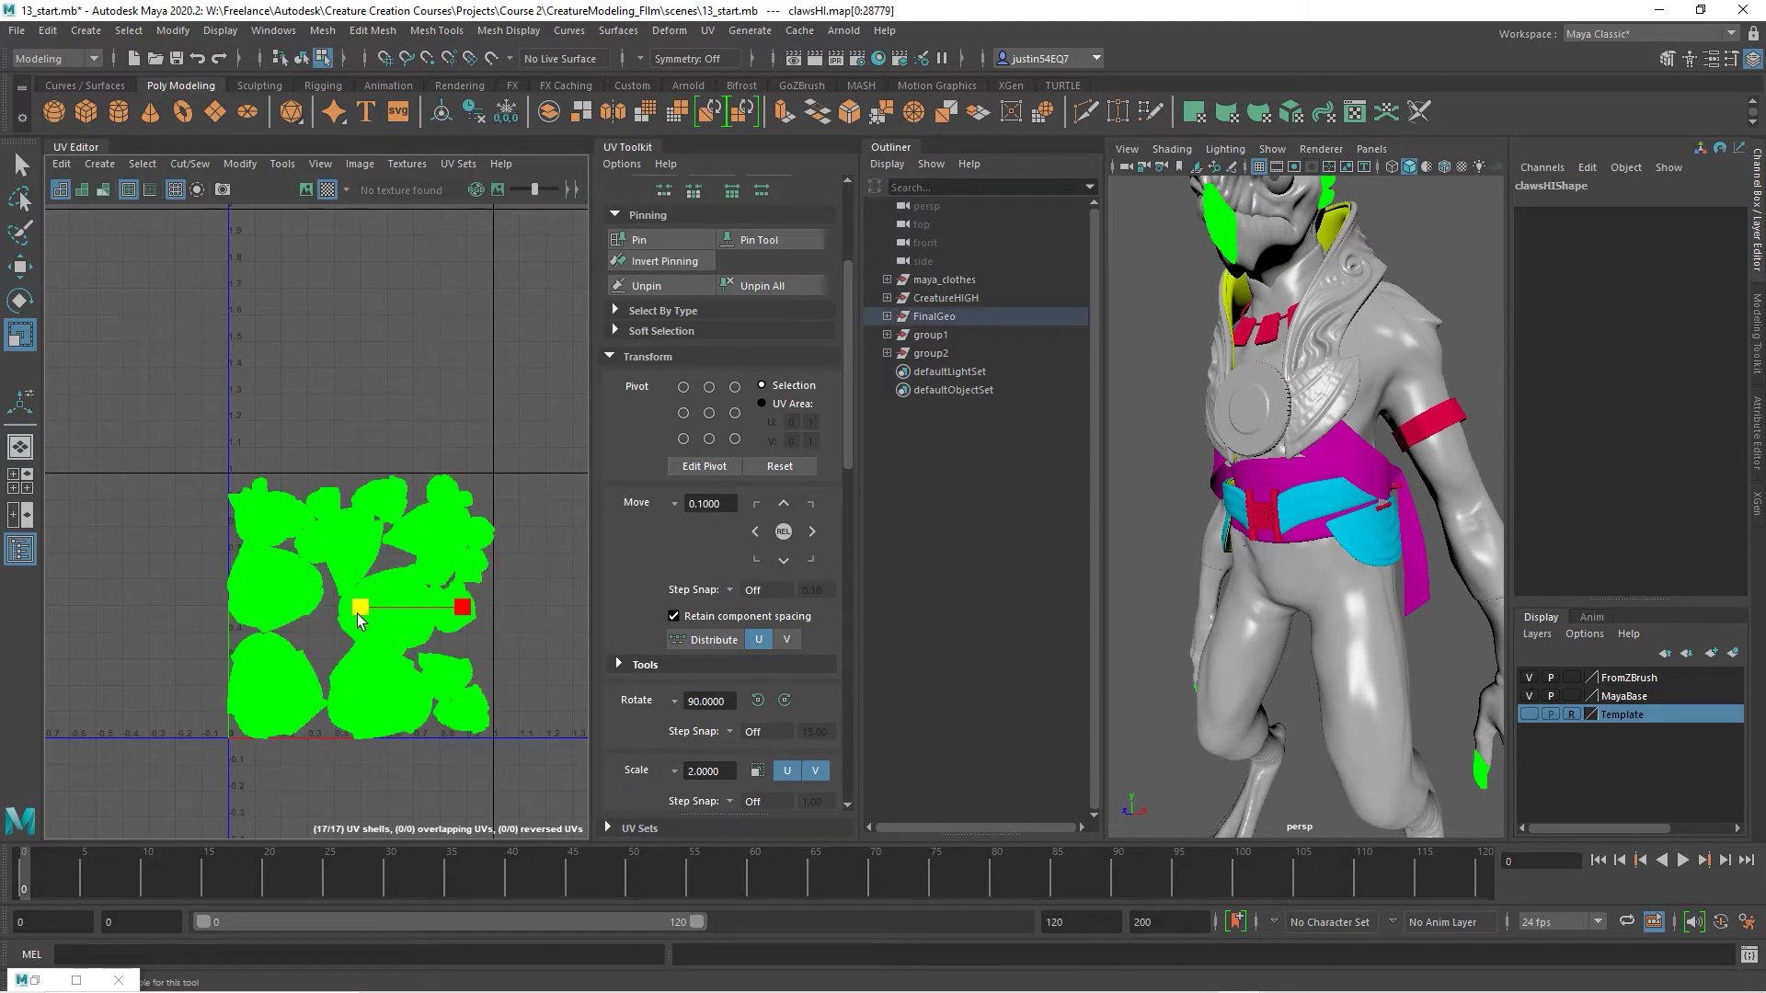
left_click_drag(359, 620, 356, 622)
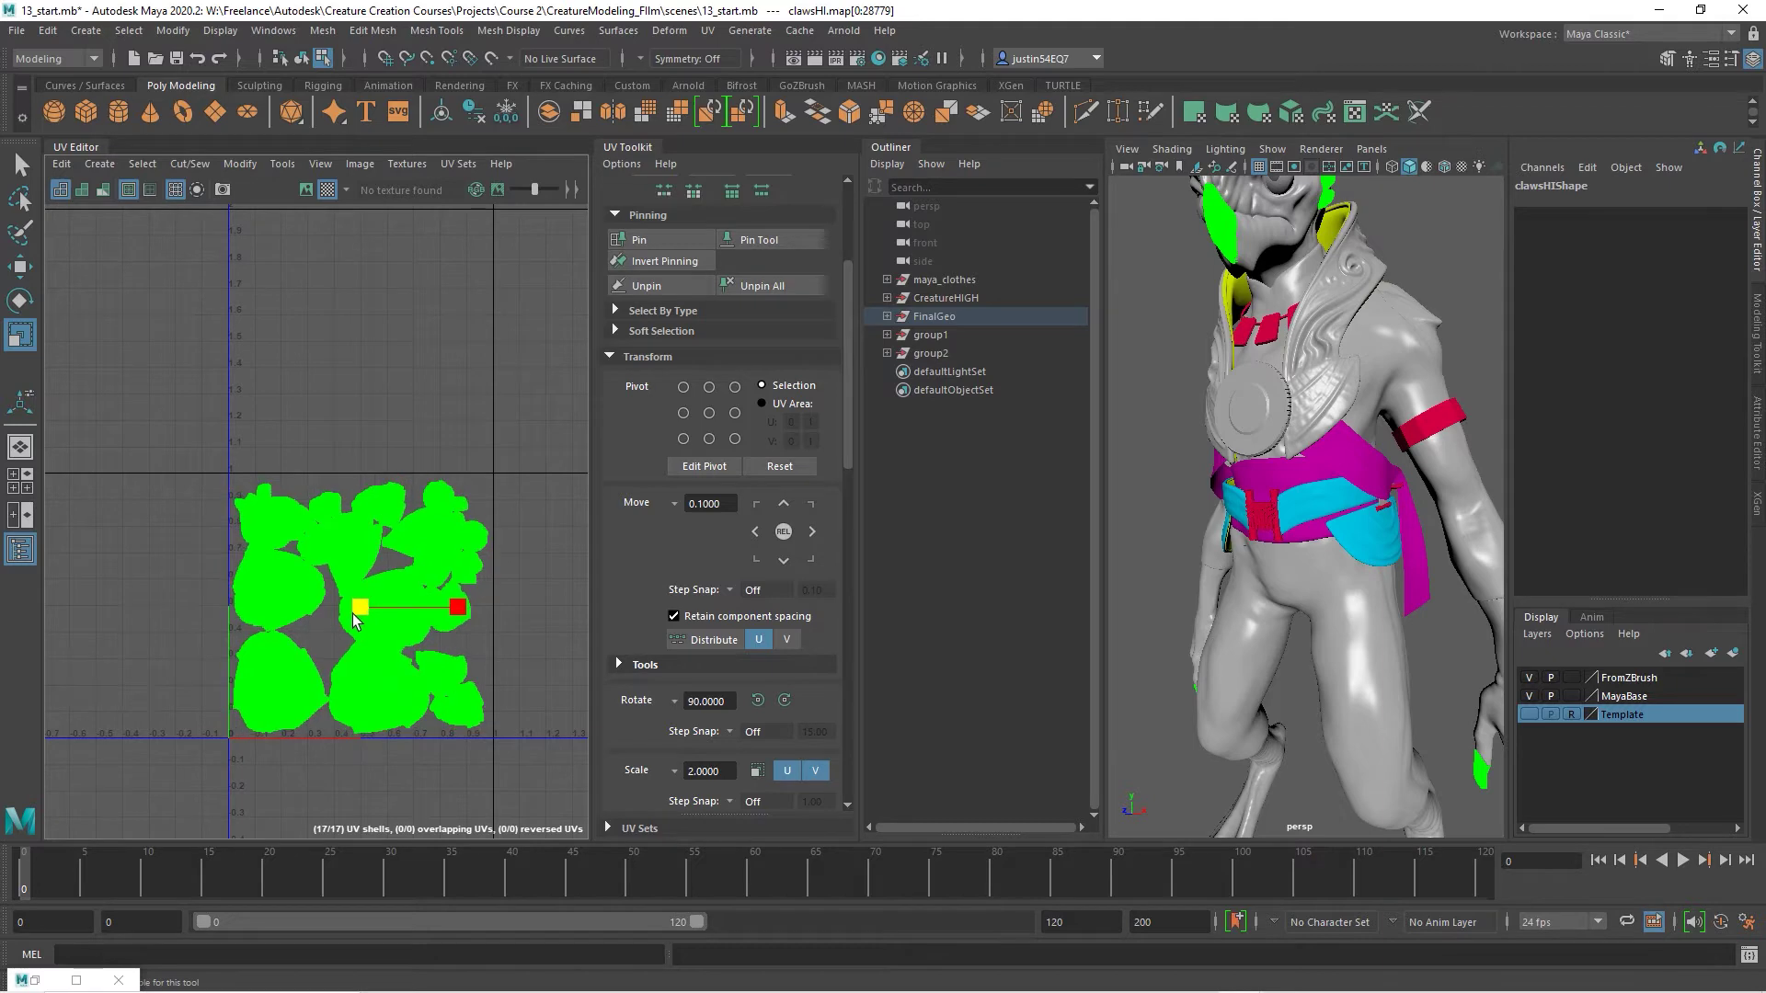
right_click_drag(502, 584, 555, 524)
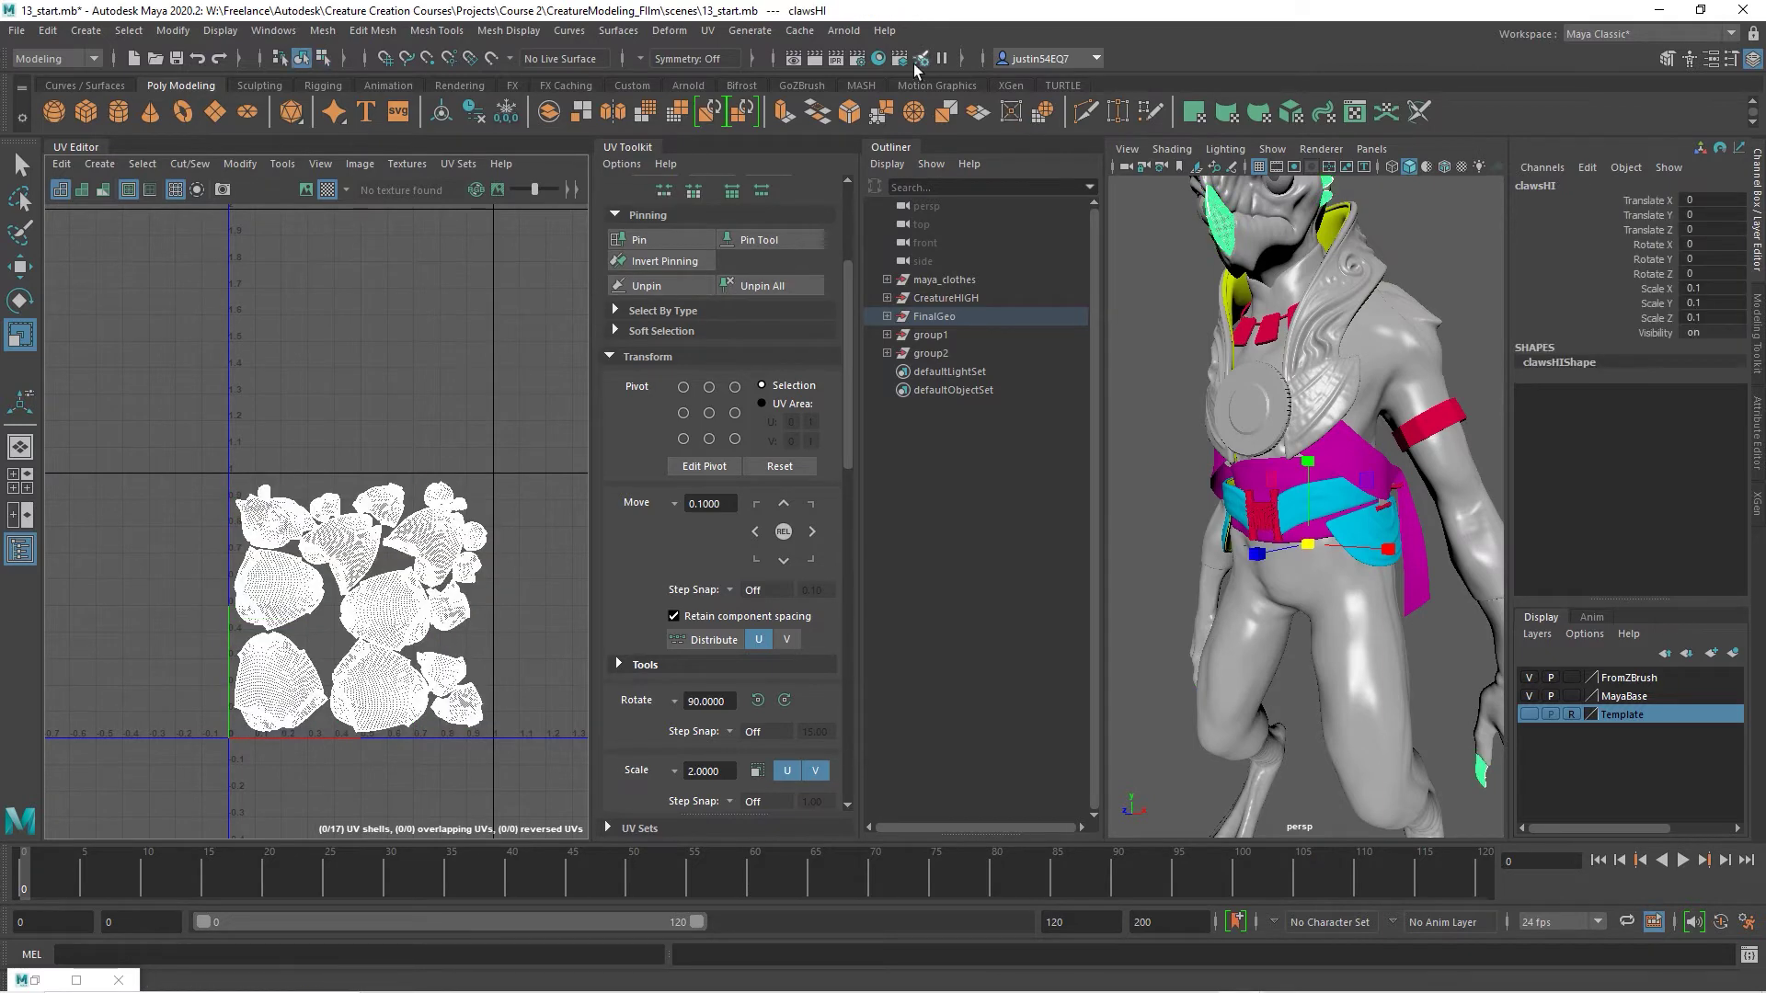
Assign the CLAWTemp material to clawsHI.
left_click(883, 60)
right_click(164, 368)
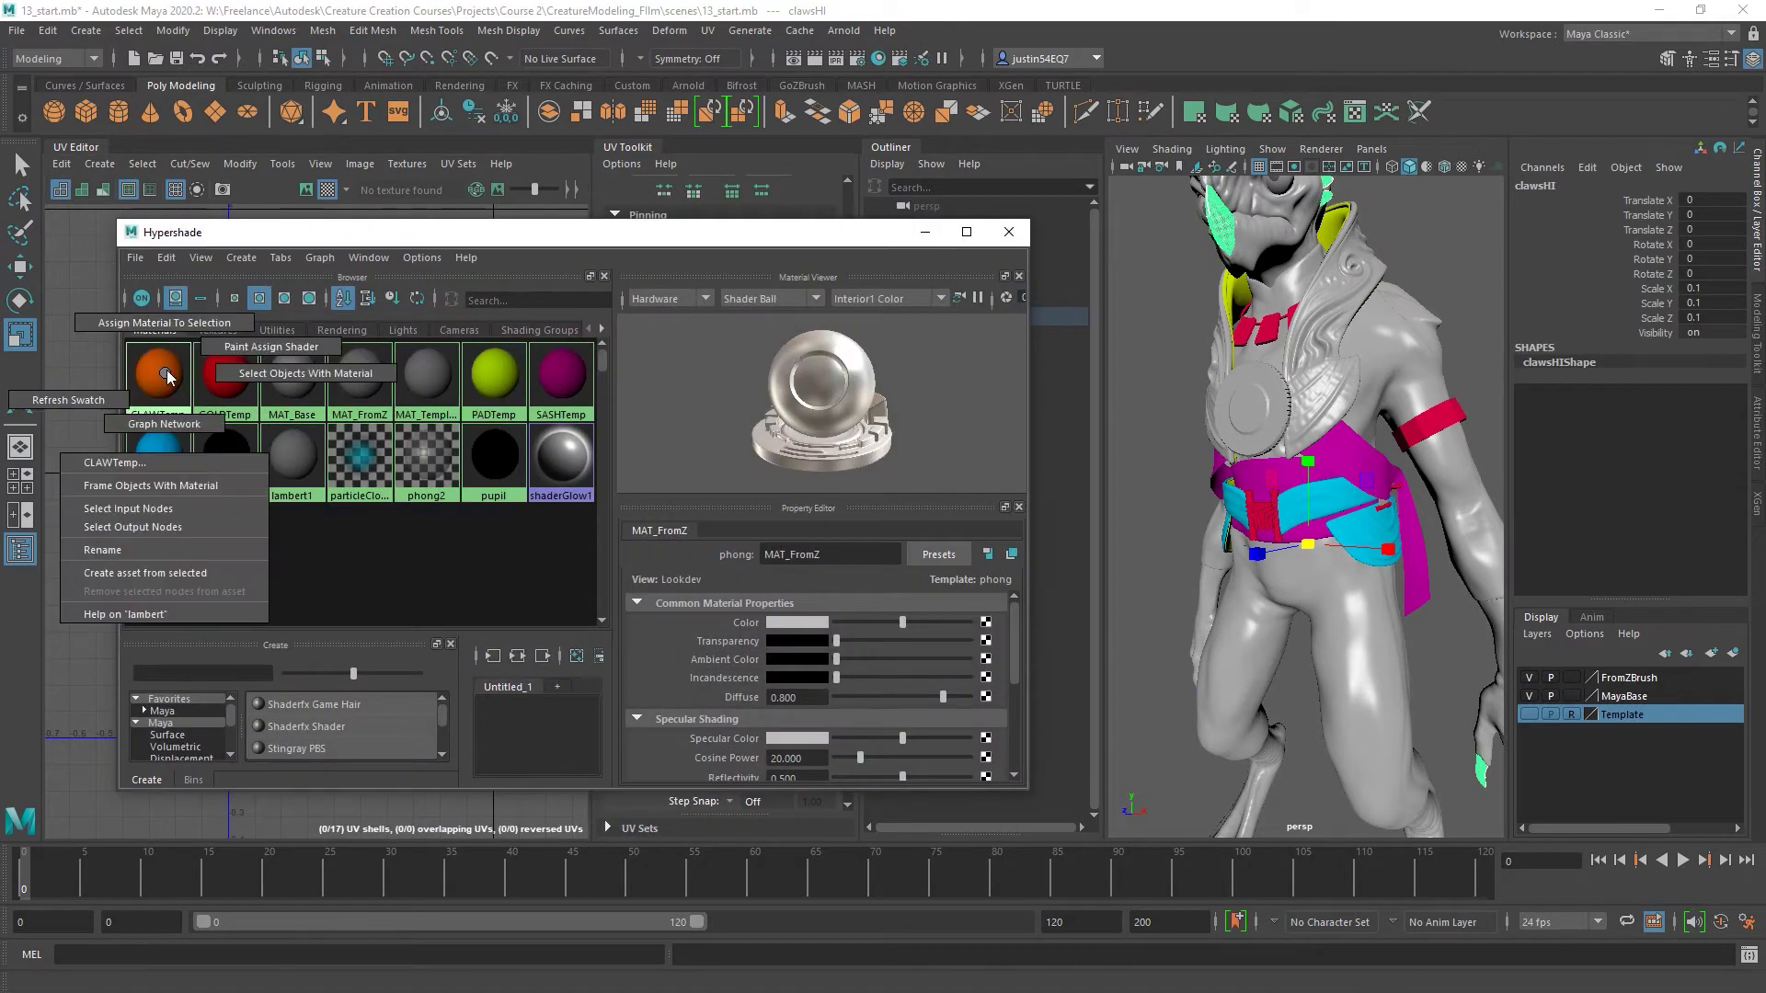
right_click_drag(161, 341, 163, 322)
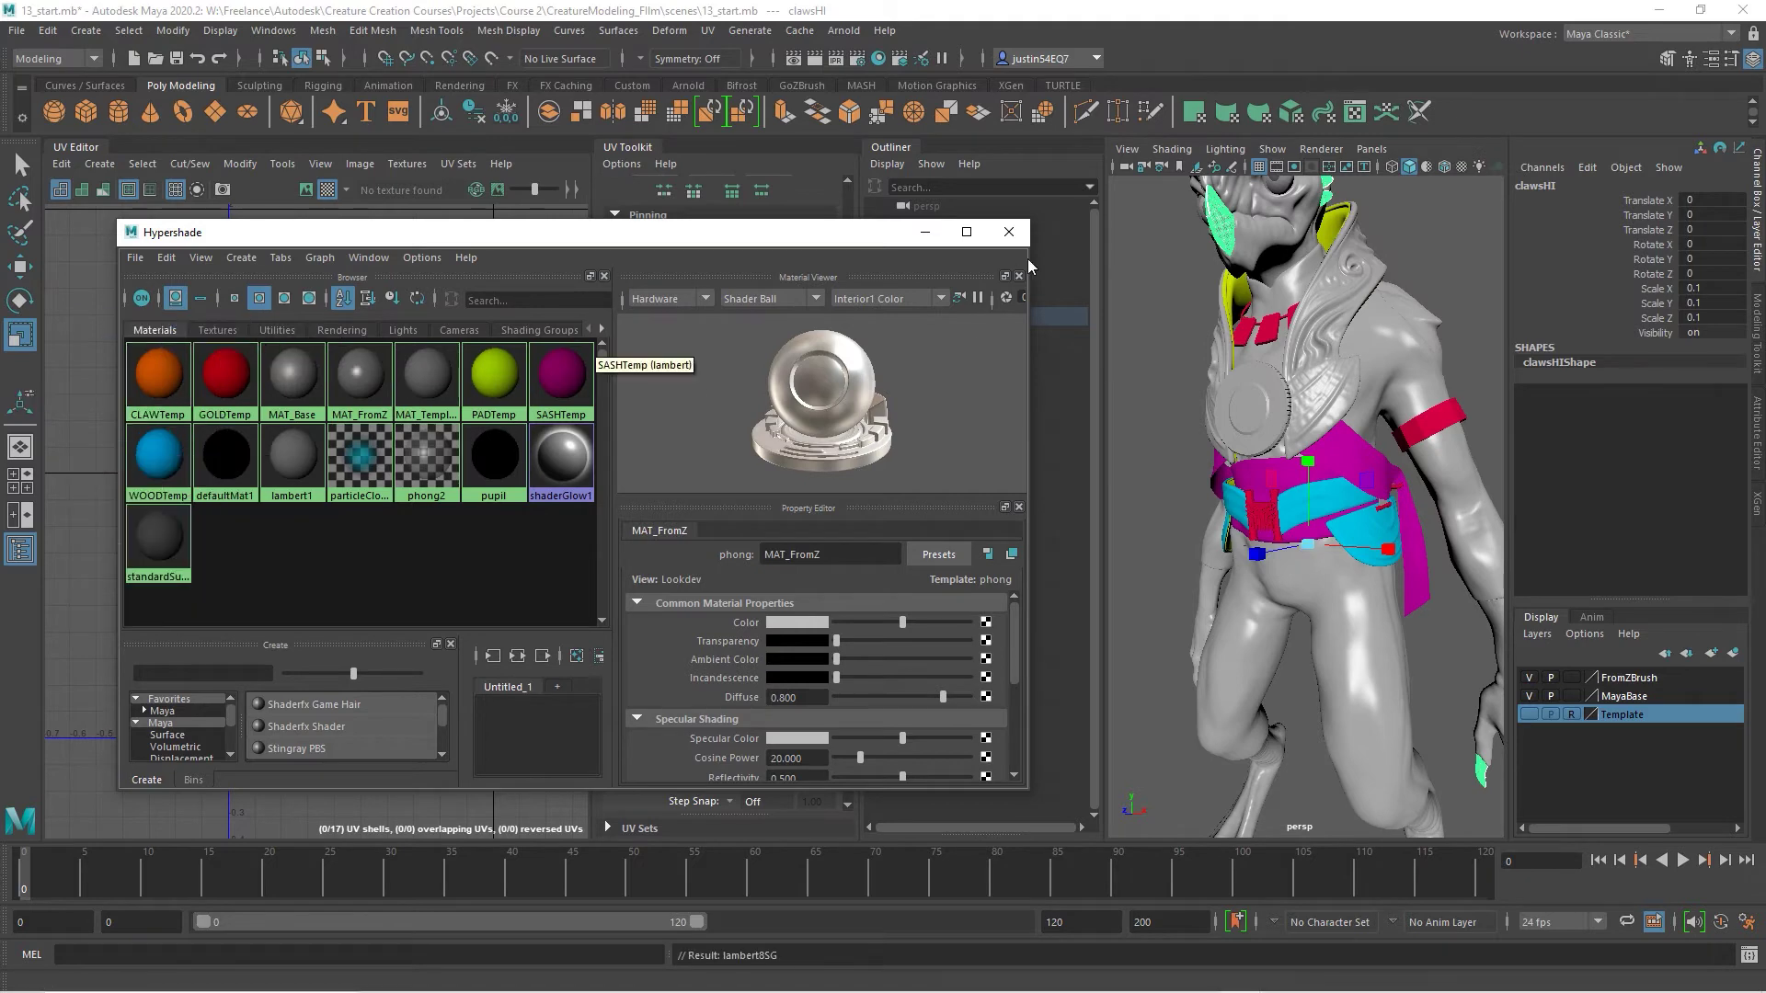
Select the body mesh and examine how its hand, foot and other UV shells are laid out within the 0–1 tile.
left_click(1012, 236)
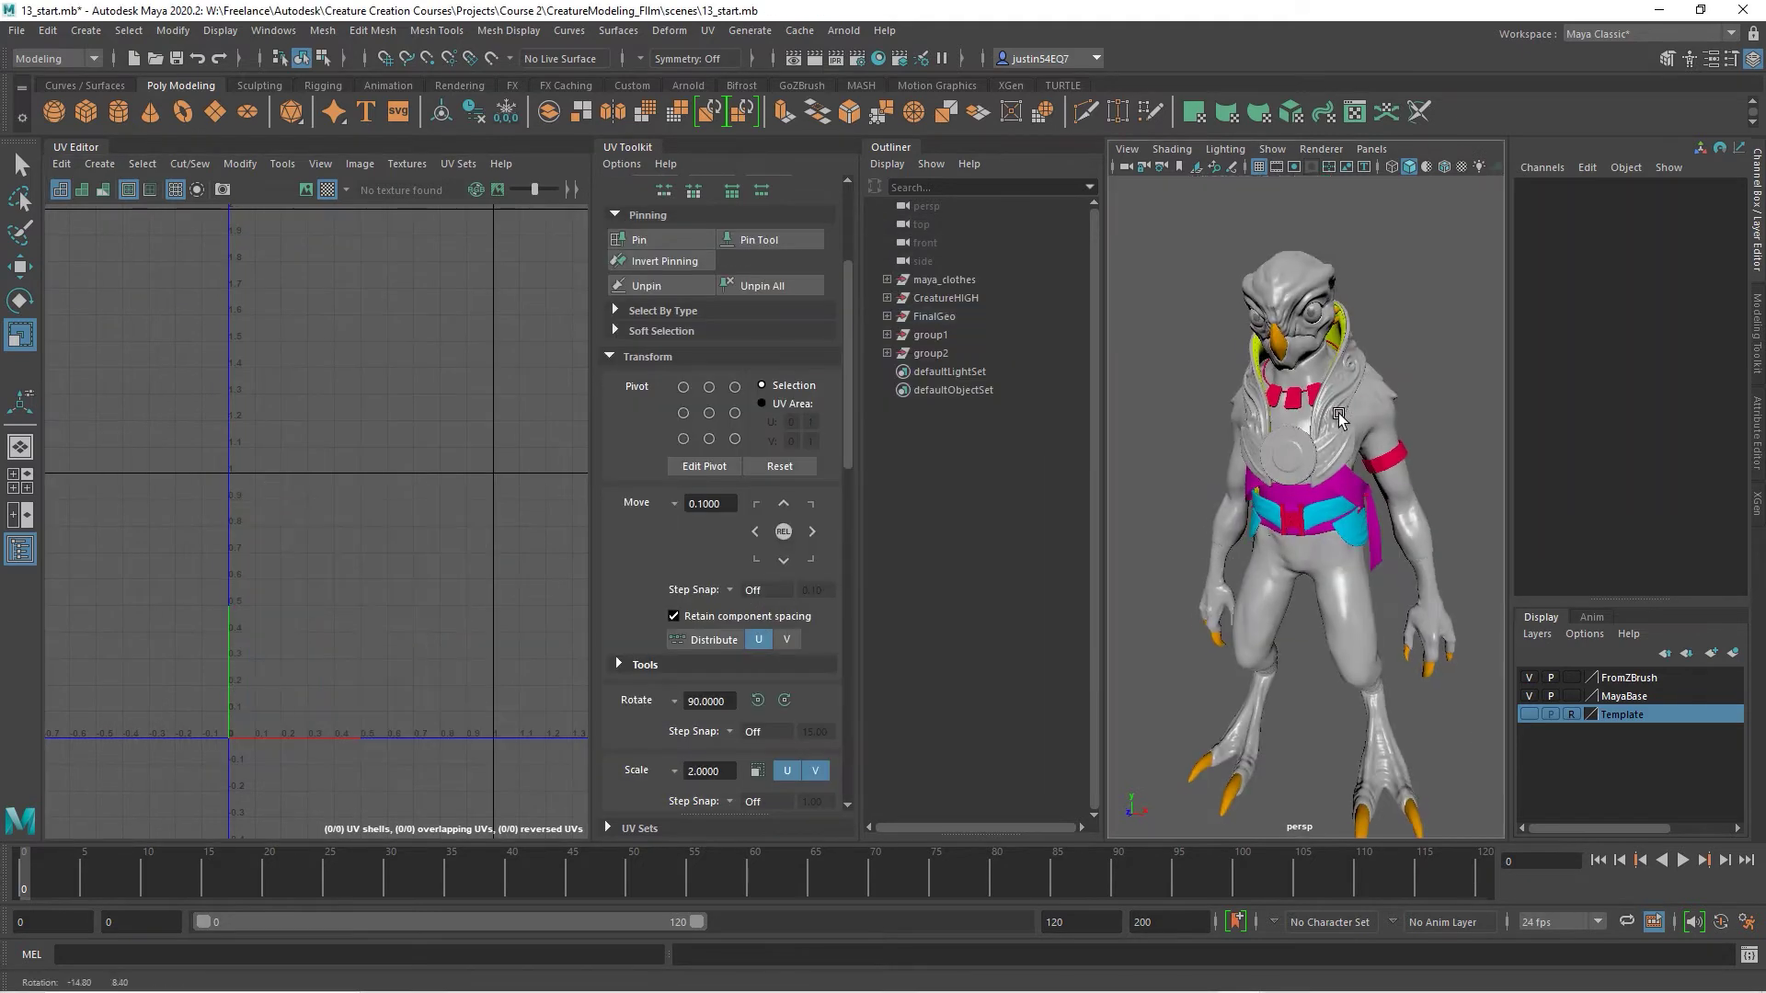
left_click_drag(1339, 419, 1317, 400, "alt")
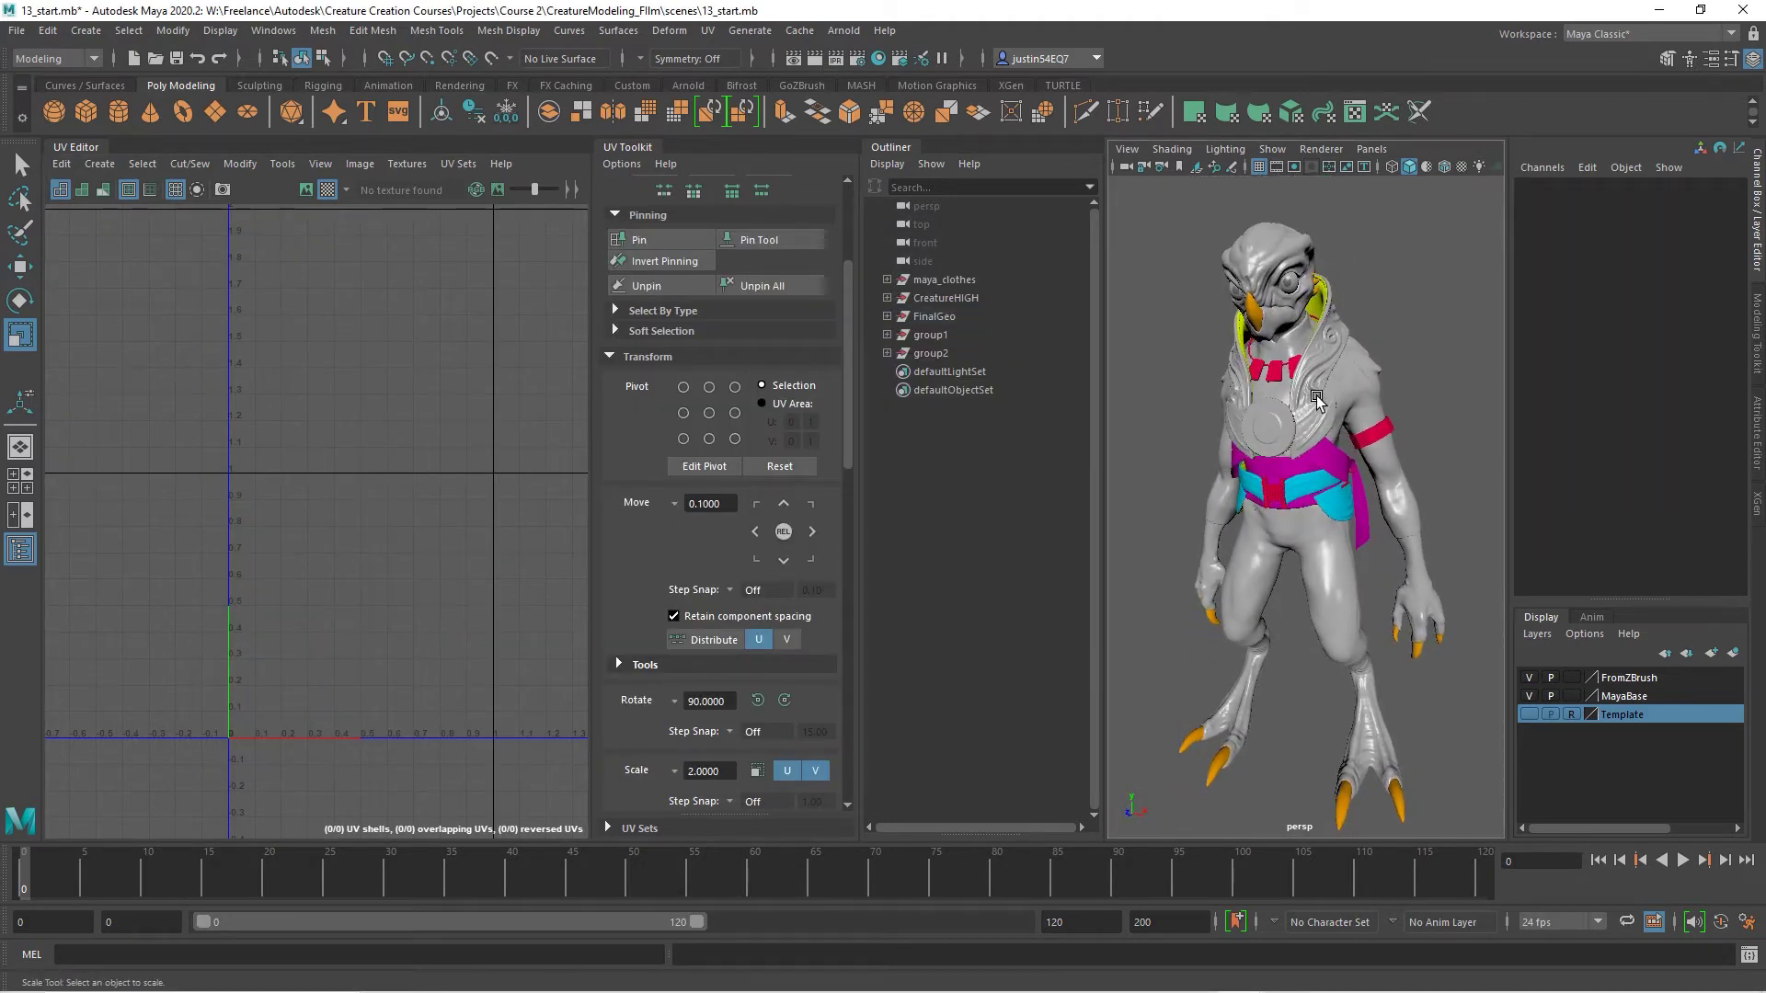
left_click(1385, 380)
scroll(467, 434, "up", 5)
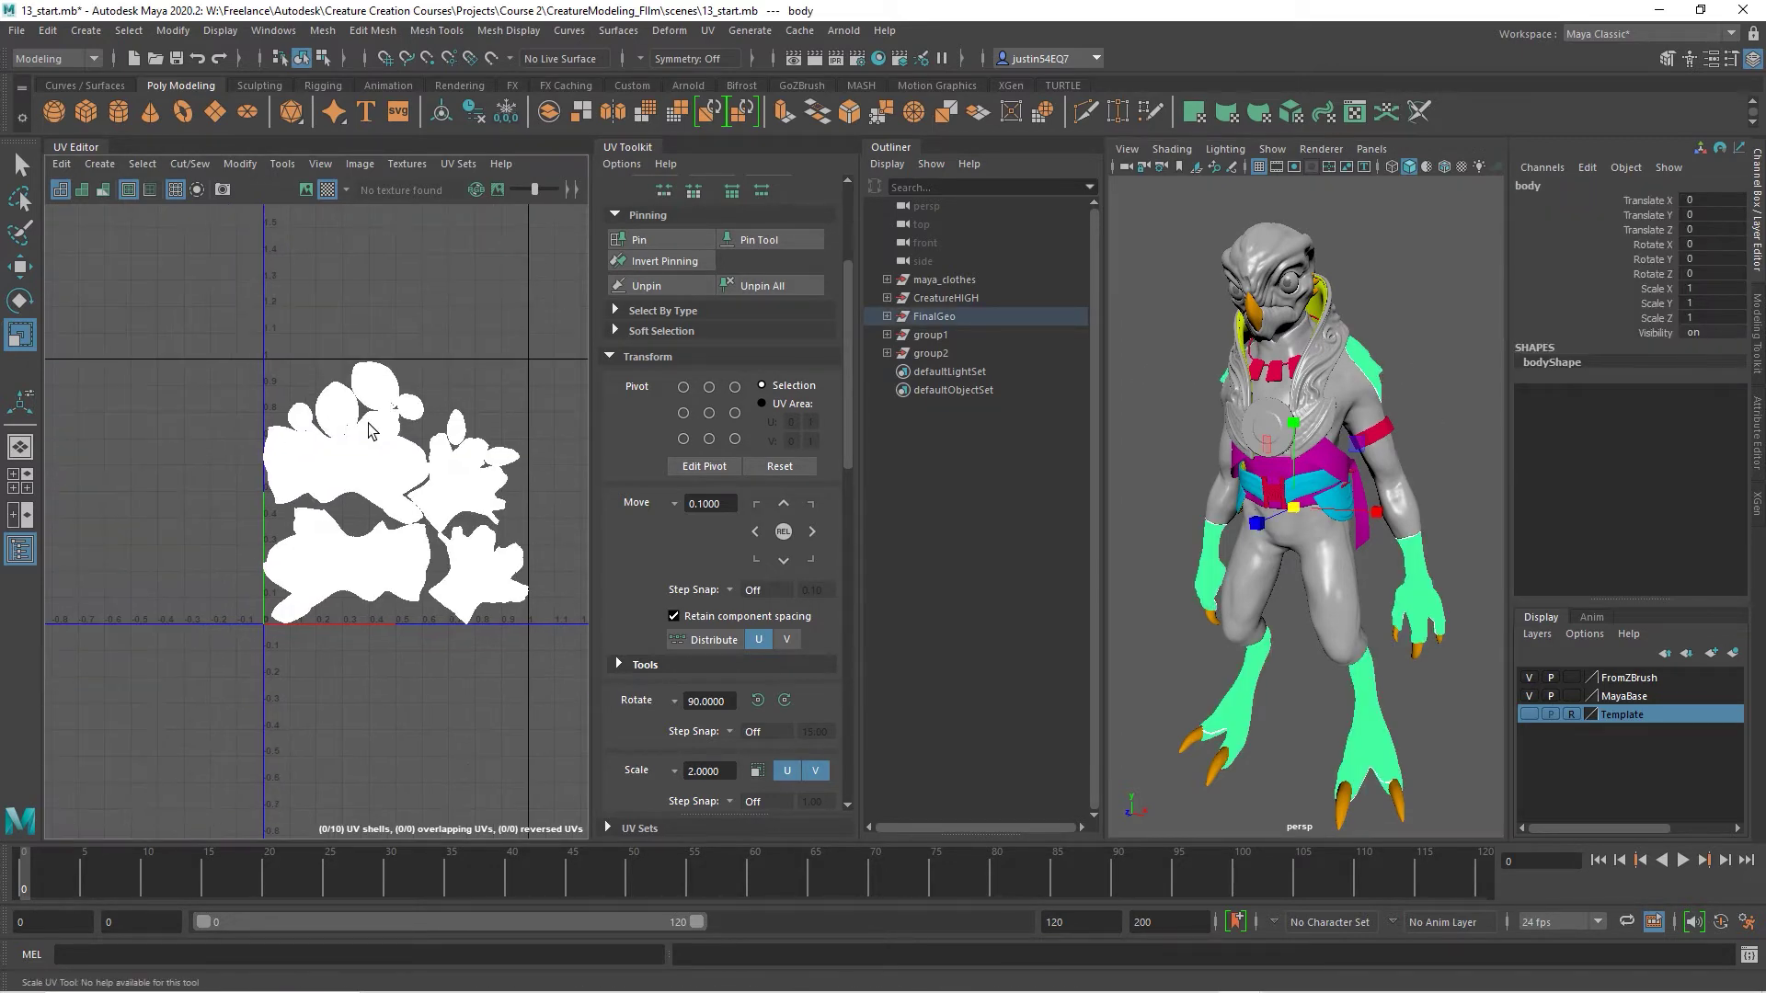
scroll(467, 434, "up", 6)
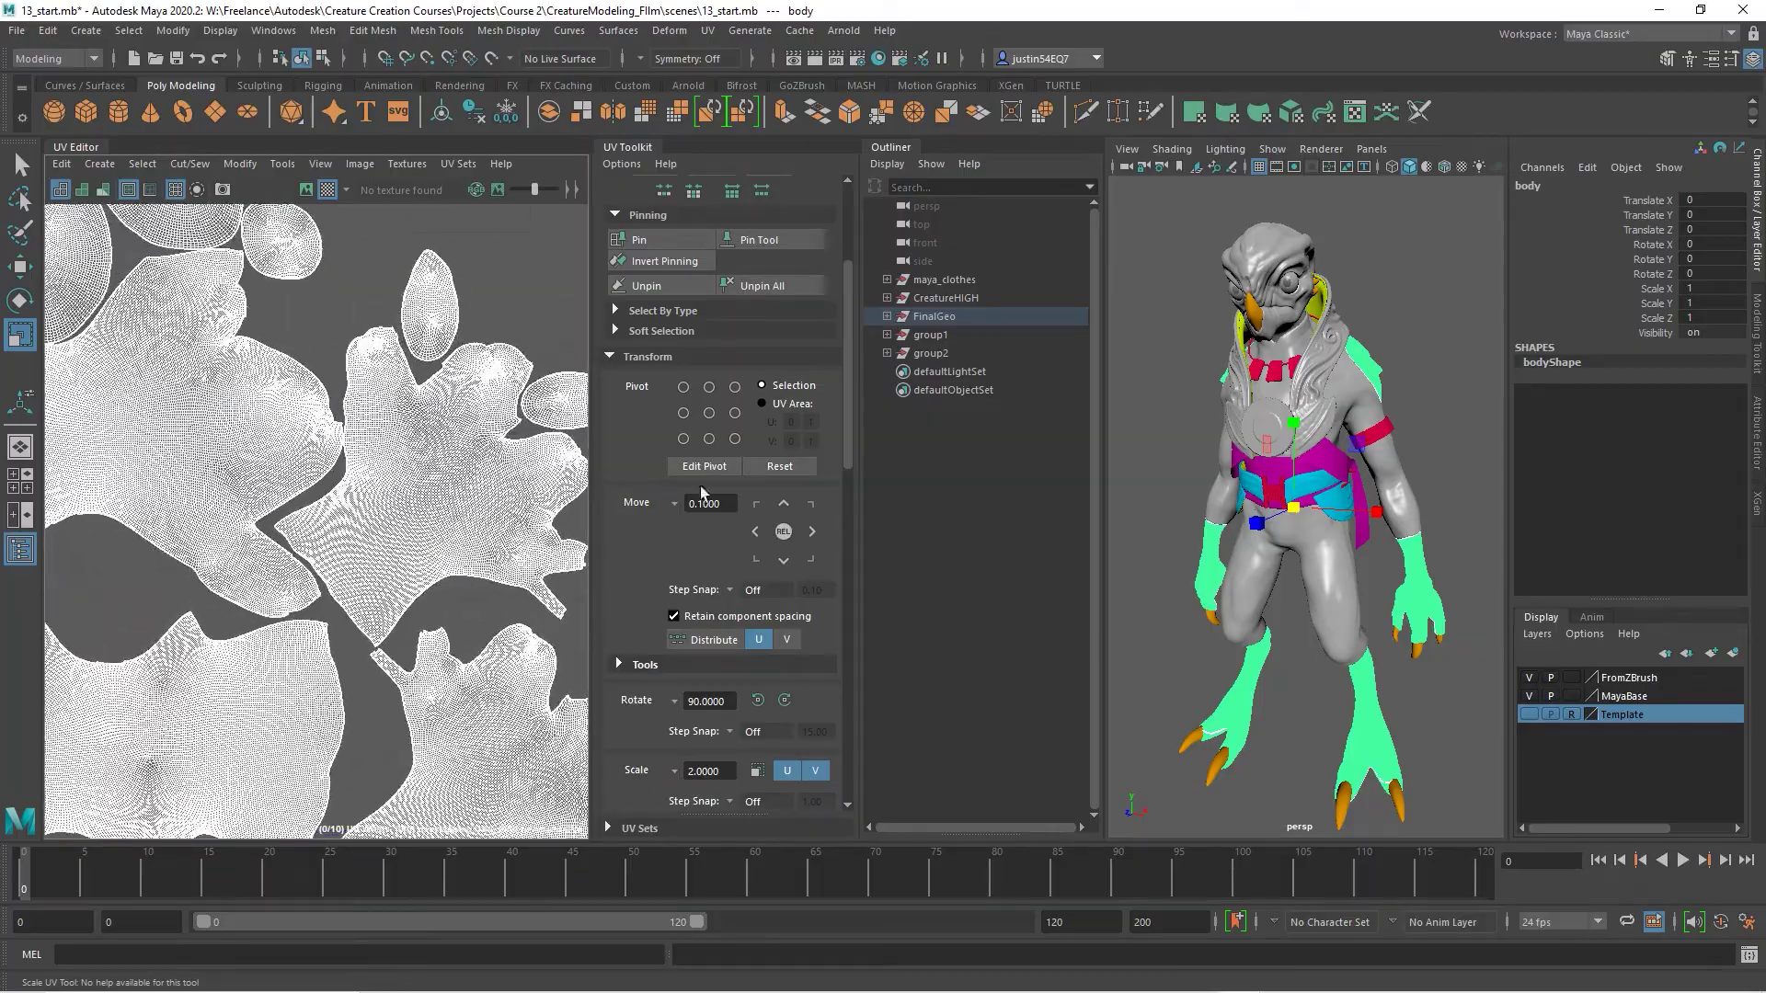
scroll(349, 522, "up", 1)
middle_click_drag(248, 543, 322, 515, "alt")
middle_click_drag(571, 512, 268, 394, "alt")
scroll(276, 396, "up", 3)
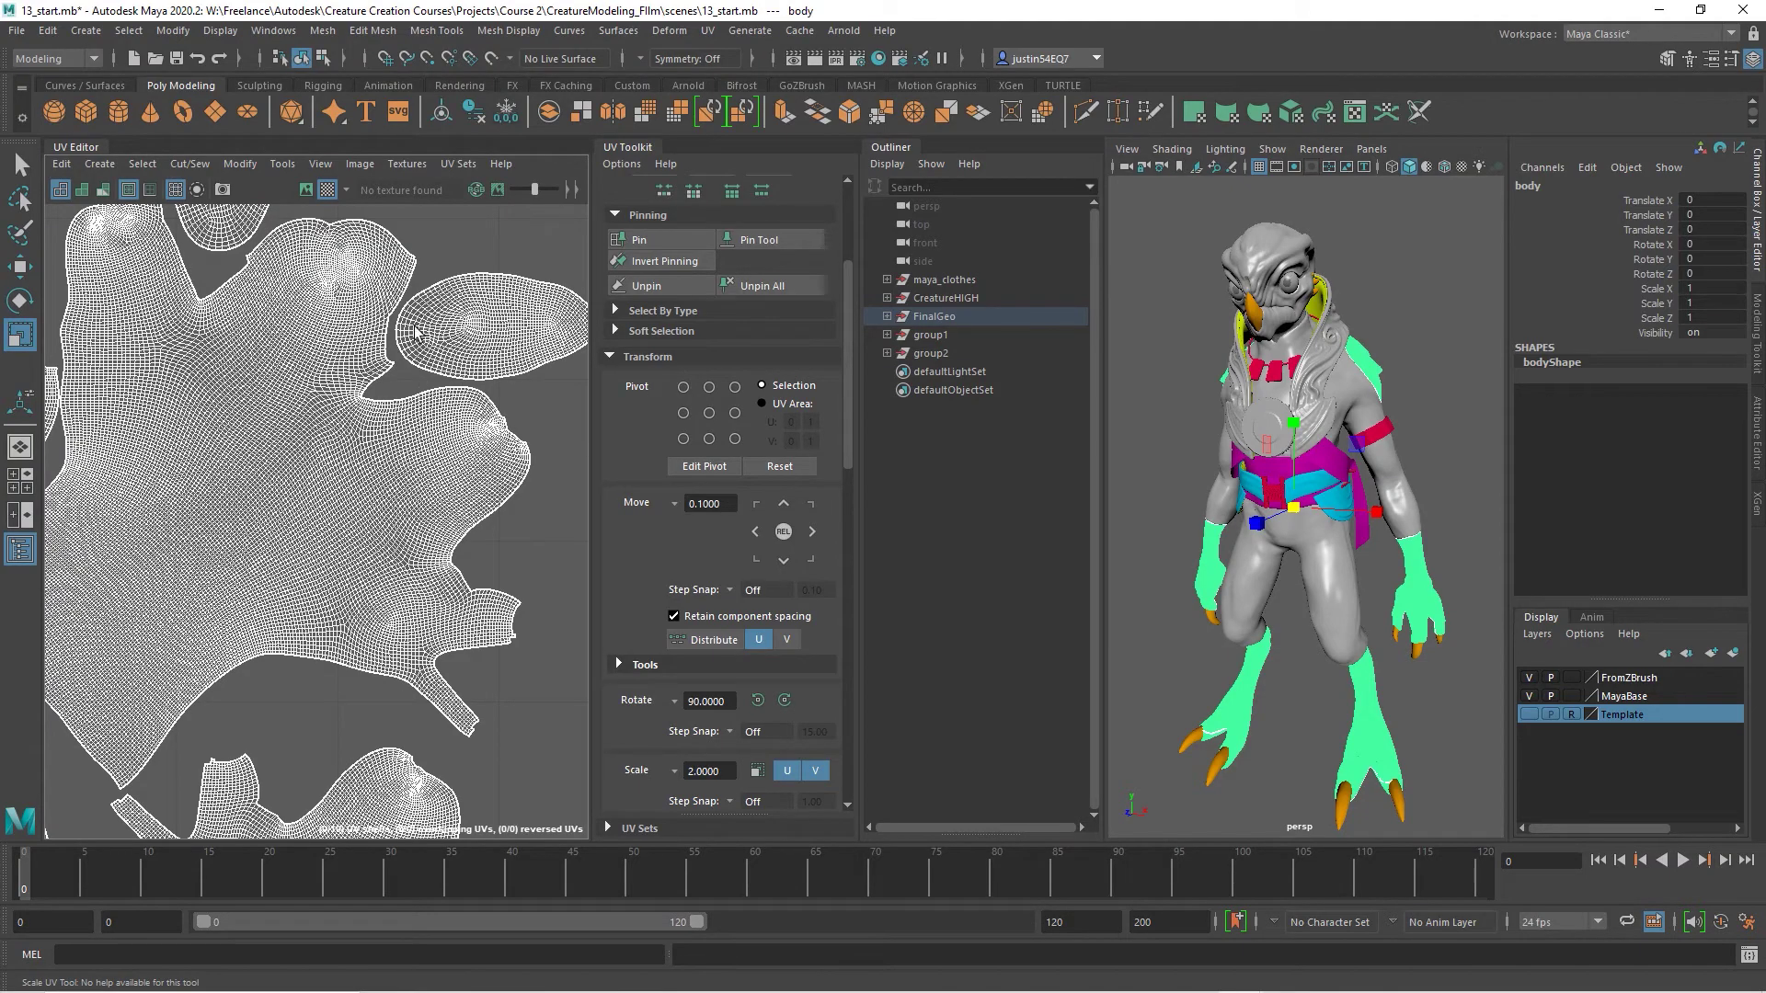
scroll(416, 331, "down", 8)
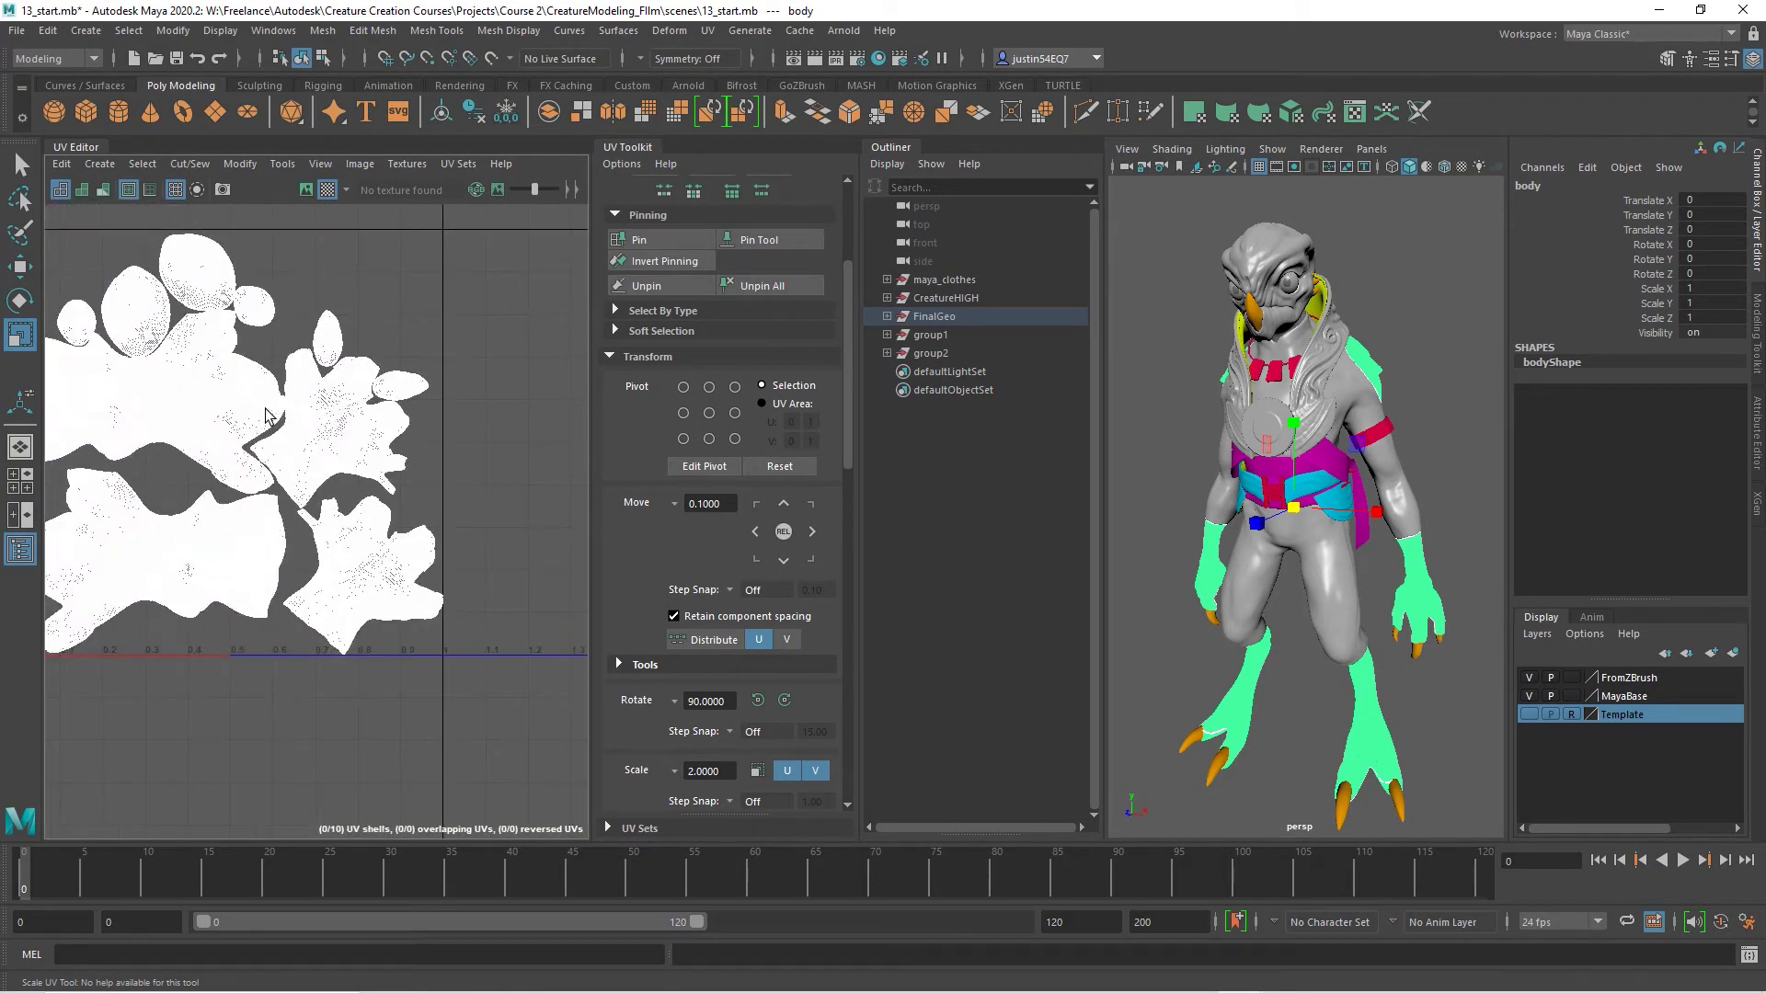
middle_click_drag(316, 383, 402, 358, "alt")
scroll(402, 357, "down", 2)
Scale all UV shells of the body mesh down slightly so they sit inside the 0–1 tile borders.
right_click_drag(274, 368, 391, 359)
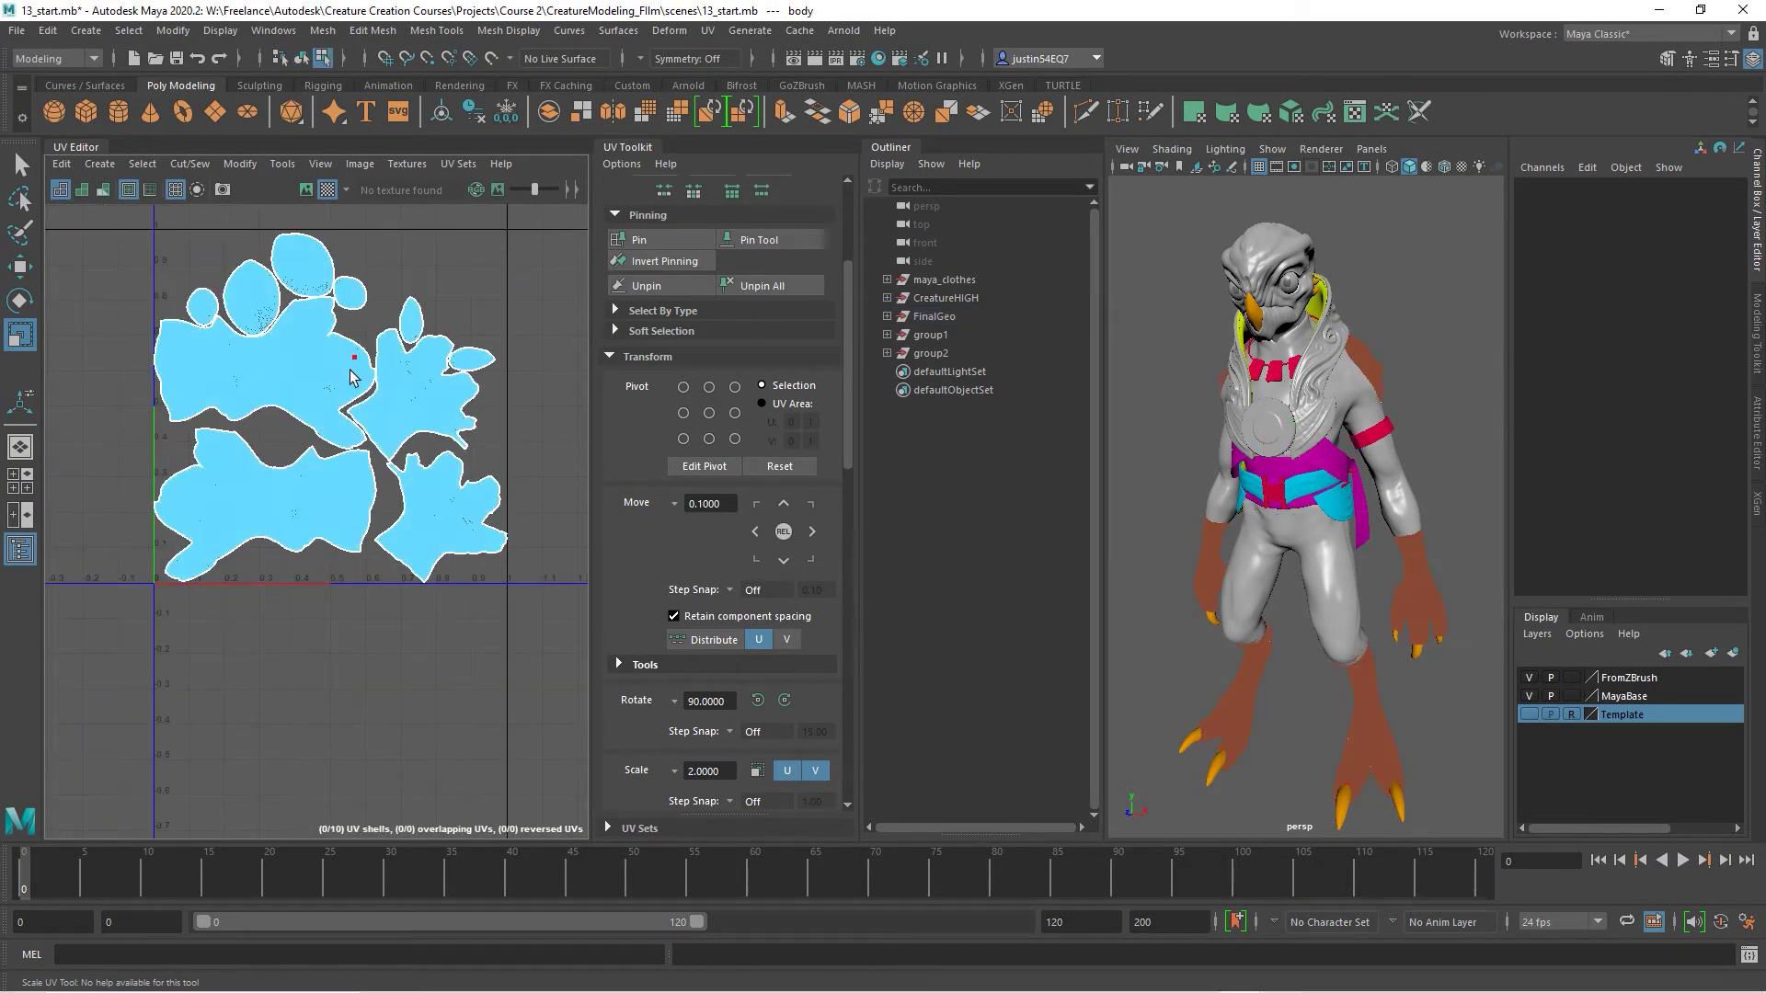
left_click_drag(149, 226, 542, 626)
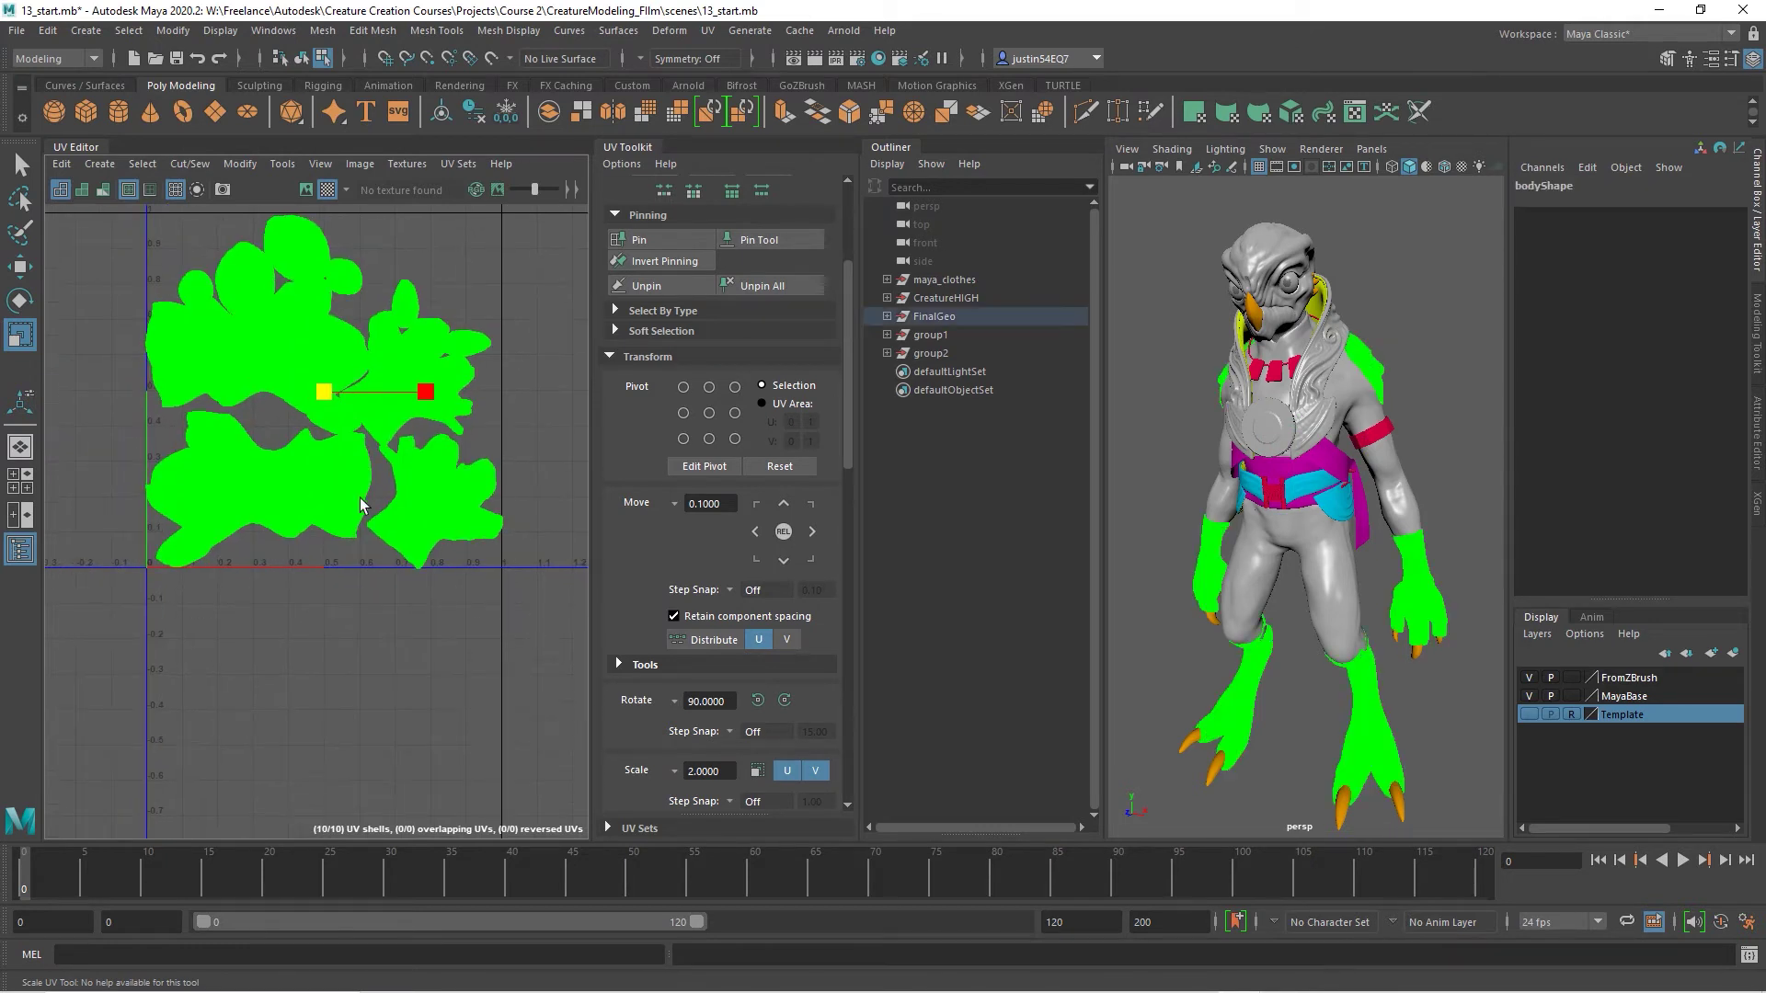
left_click_drag(322, 400, 297, 402)
middle_click_drag(407, 631, 396, 692, "alt")
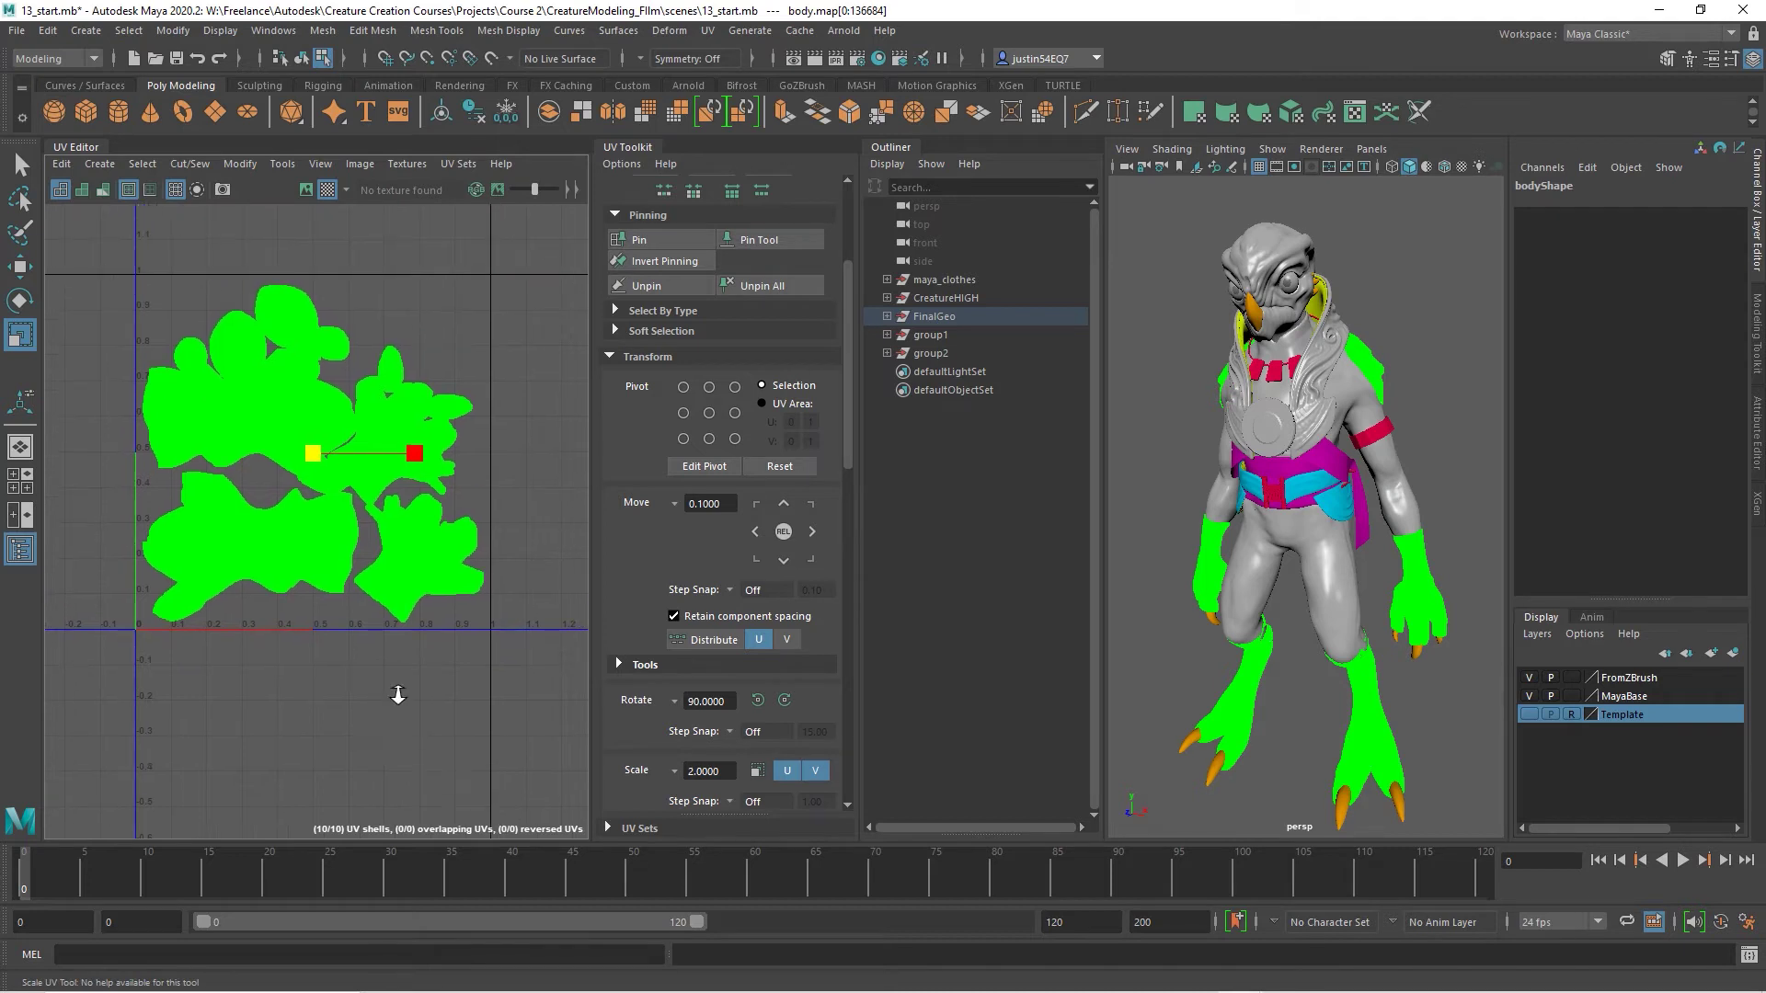
scroll(395, 691, "up", 2)
left_click(302, 58)
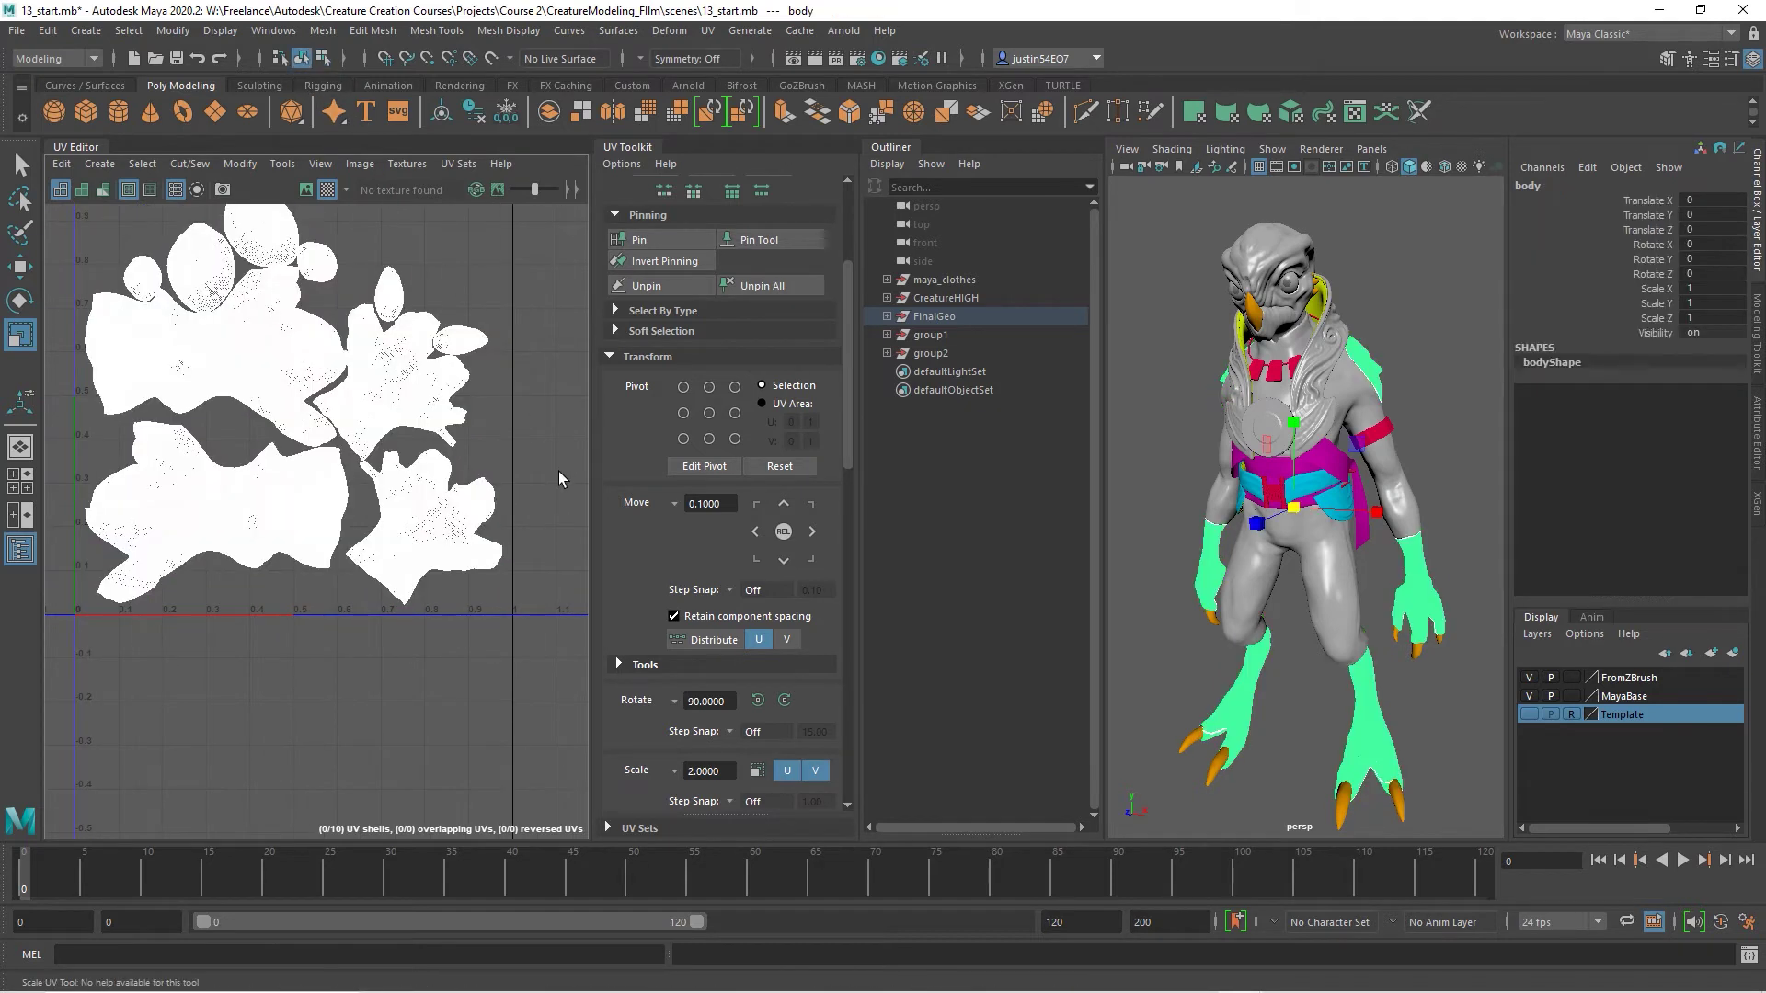
middle_click_drag(541, 517, 541, 642, "alt")
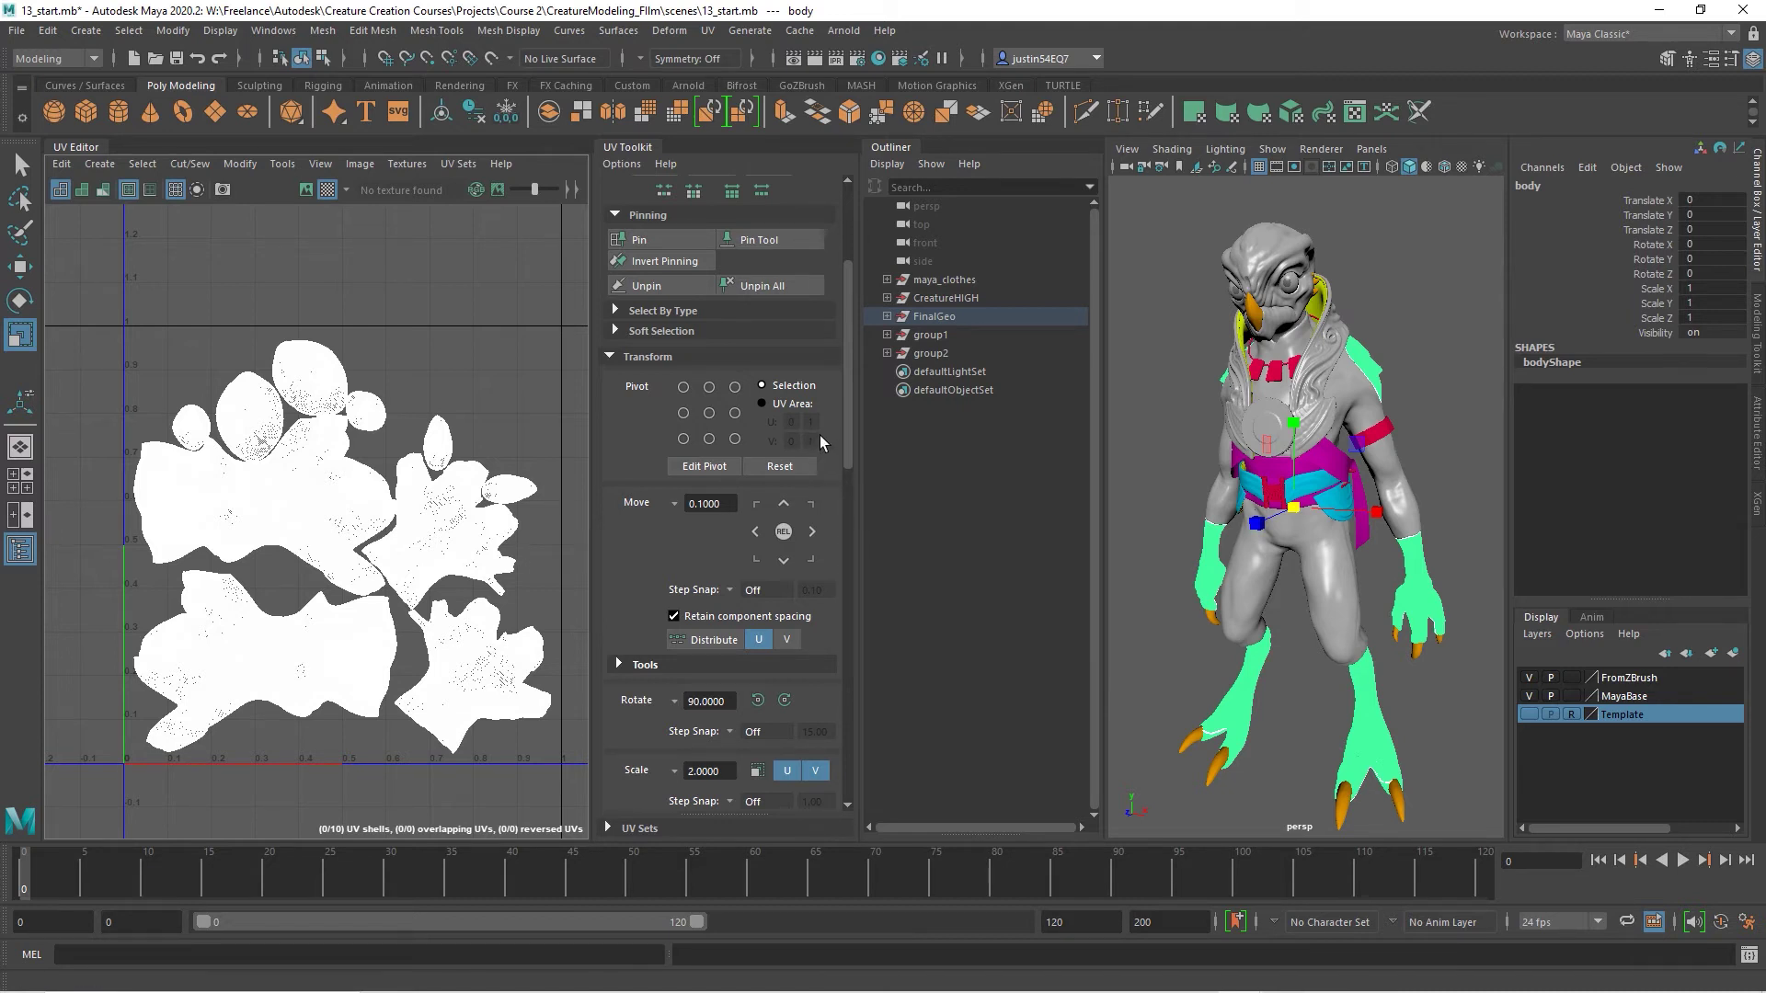
Duplicate the CLAWTemp material in the Hypershade.
left_click(878, 58)
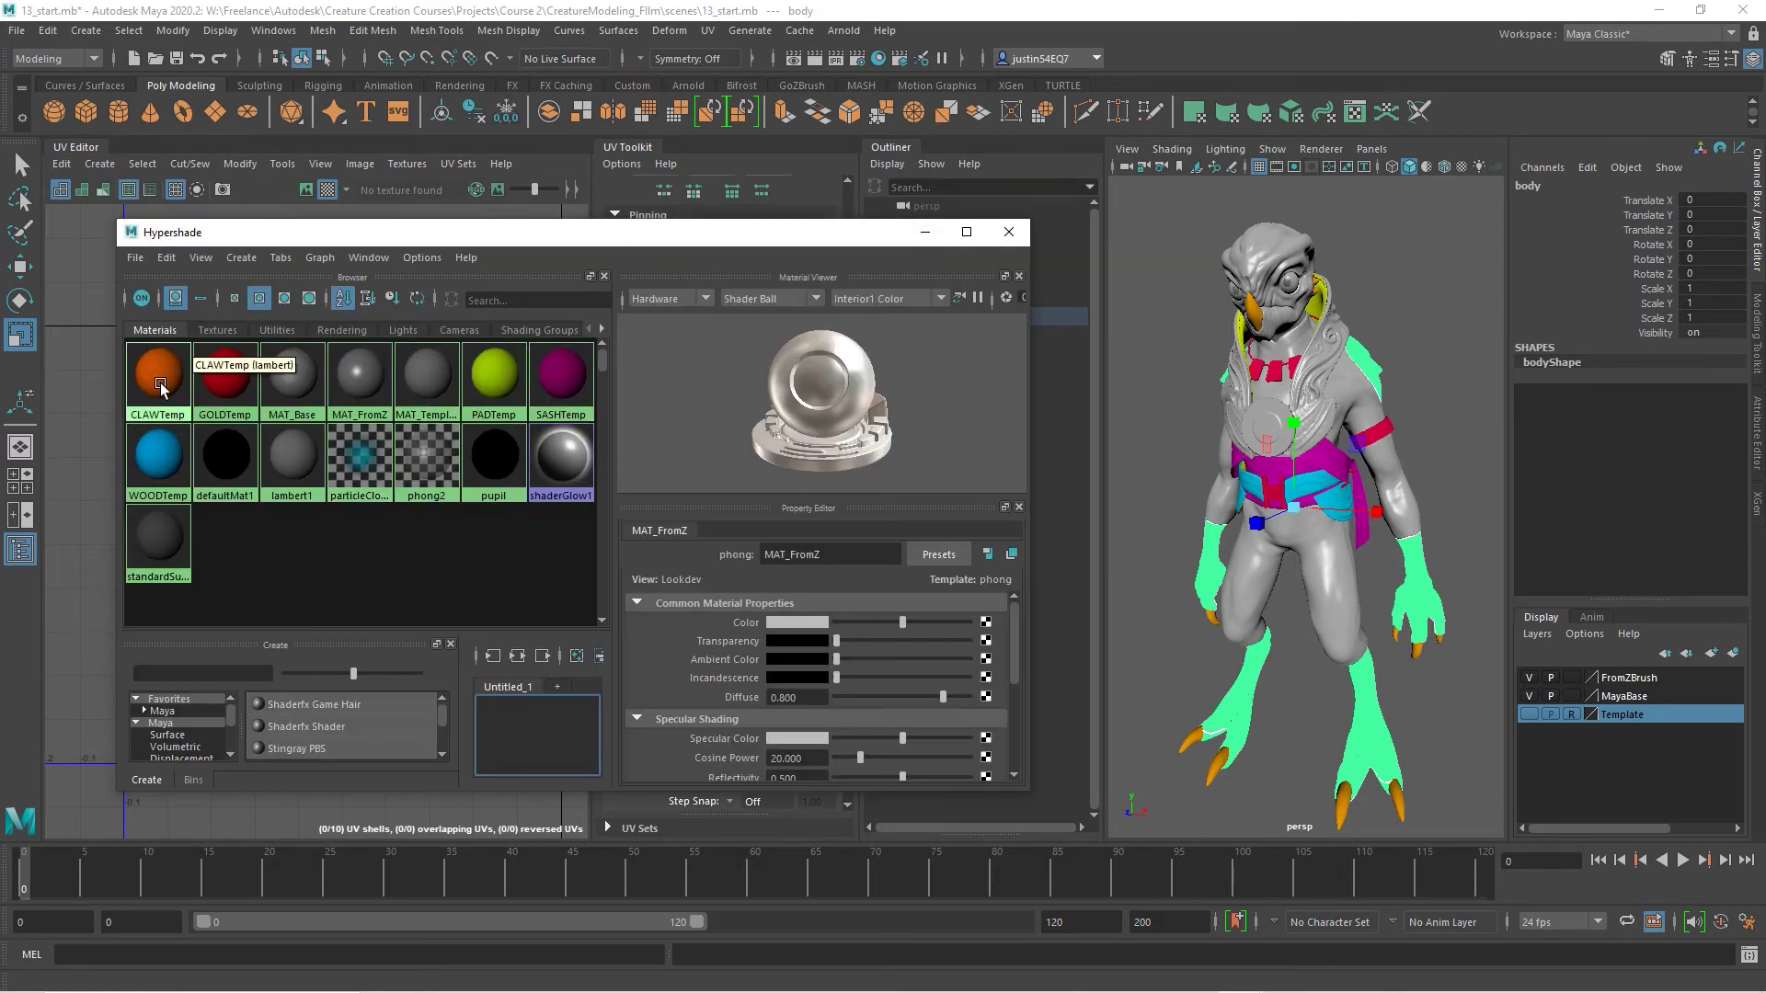
left_click(161, 387)
right_click(162, 378)
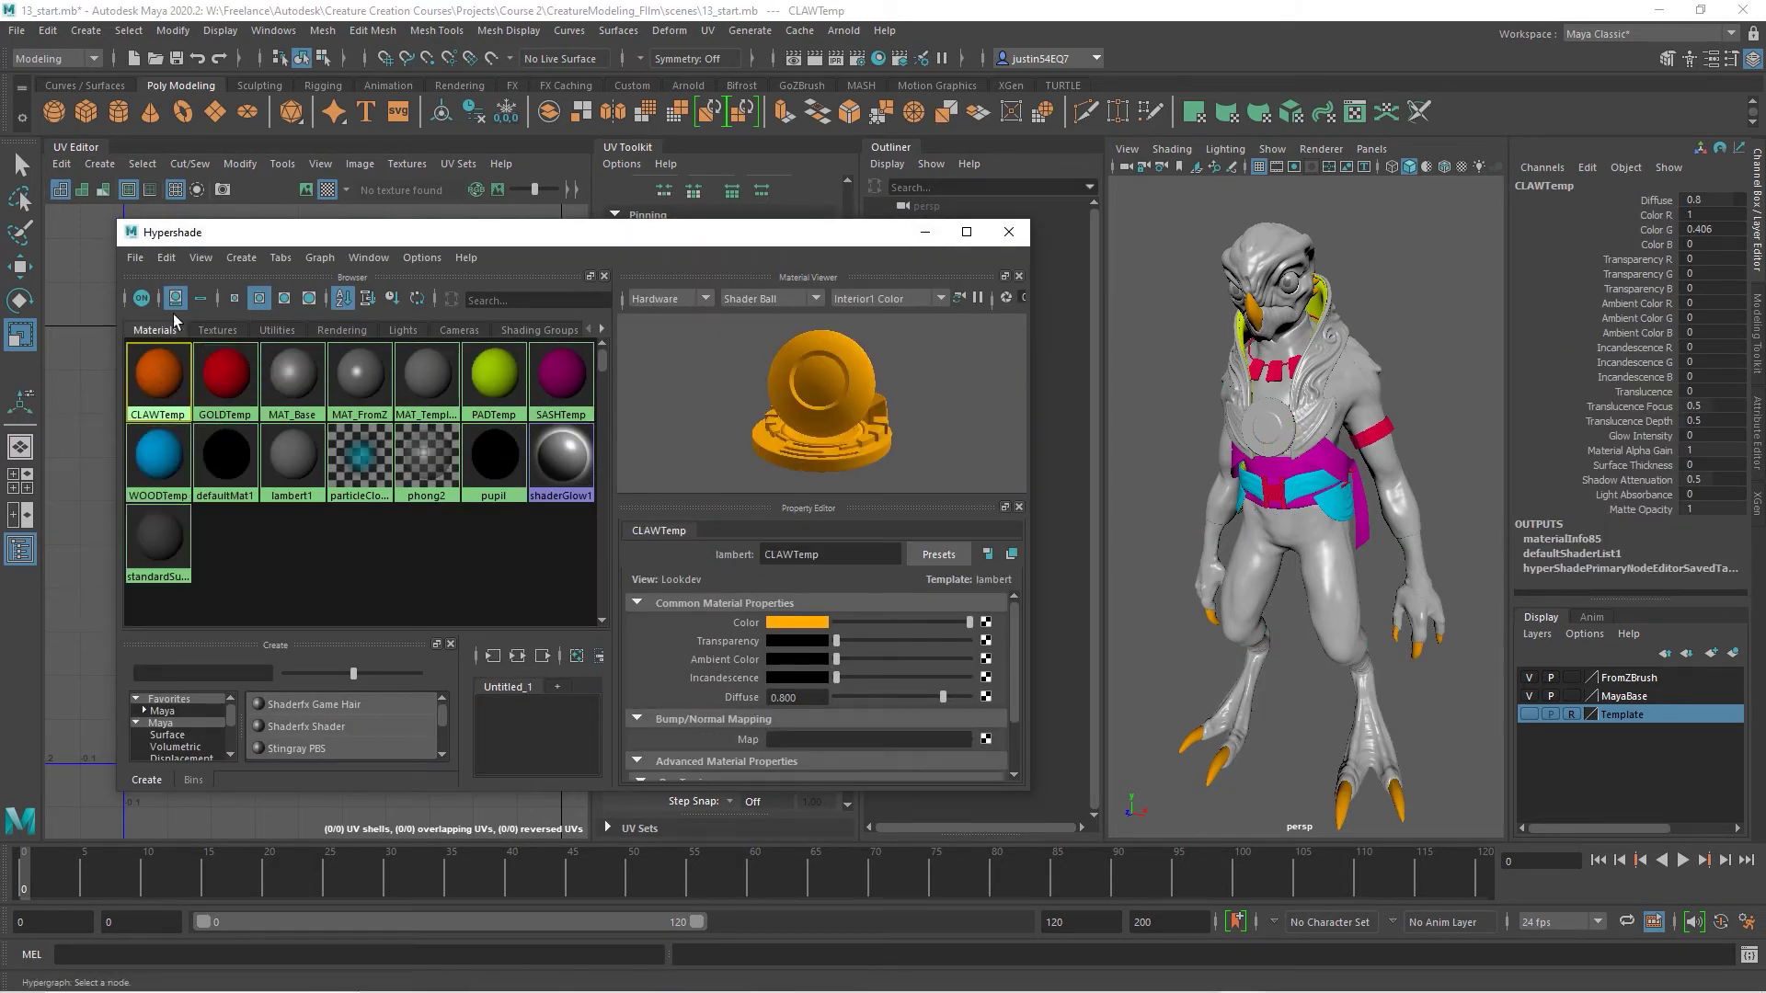
right_click(168, 357)
mouse_move(368, 450)
left_click(438, 458)
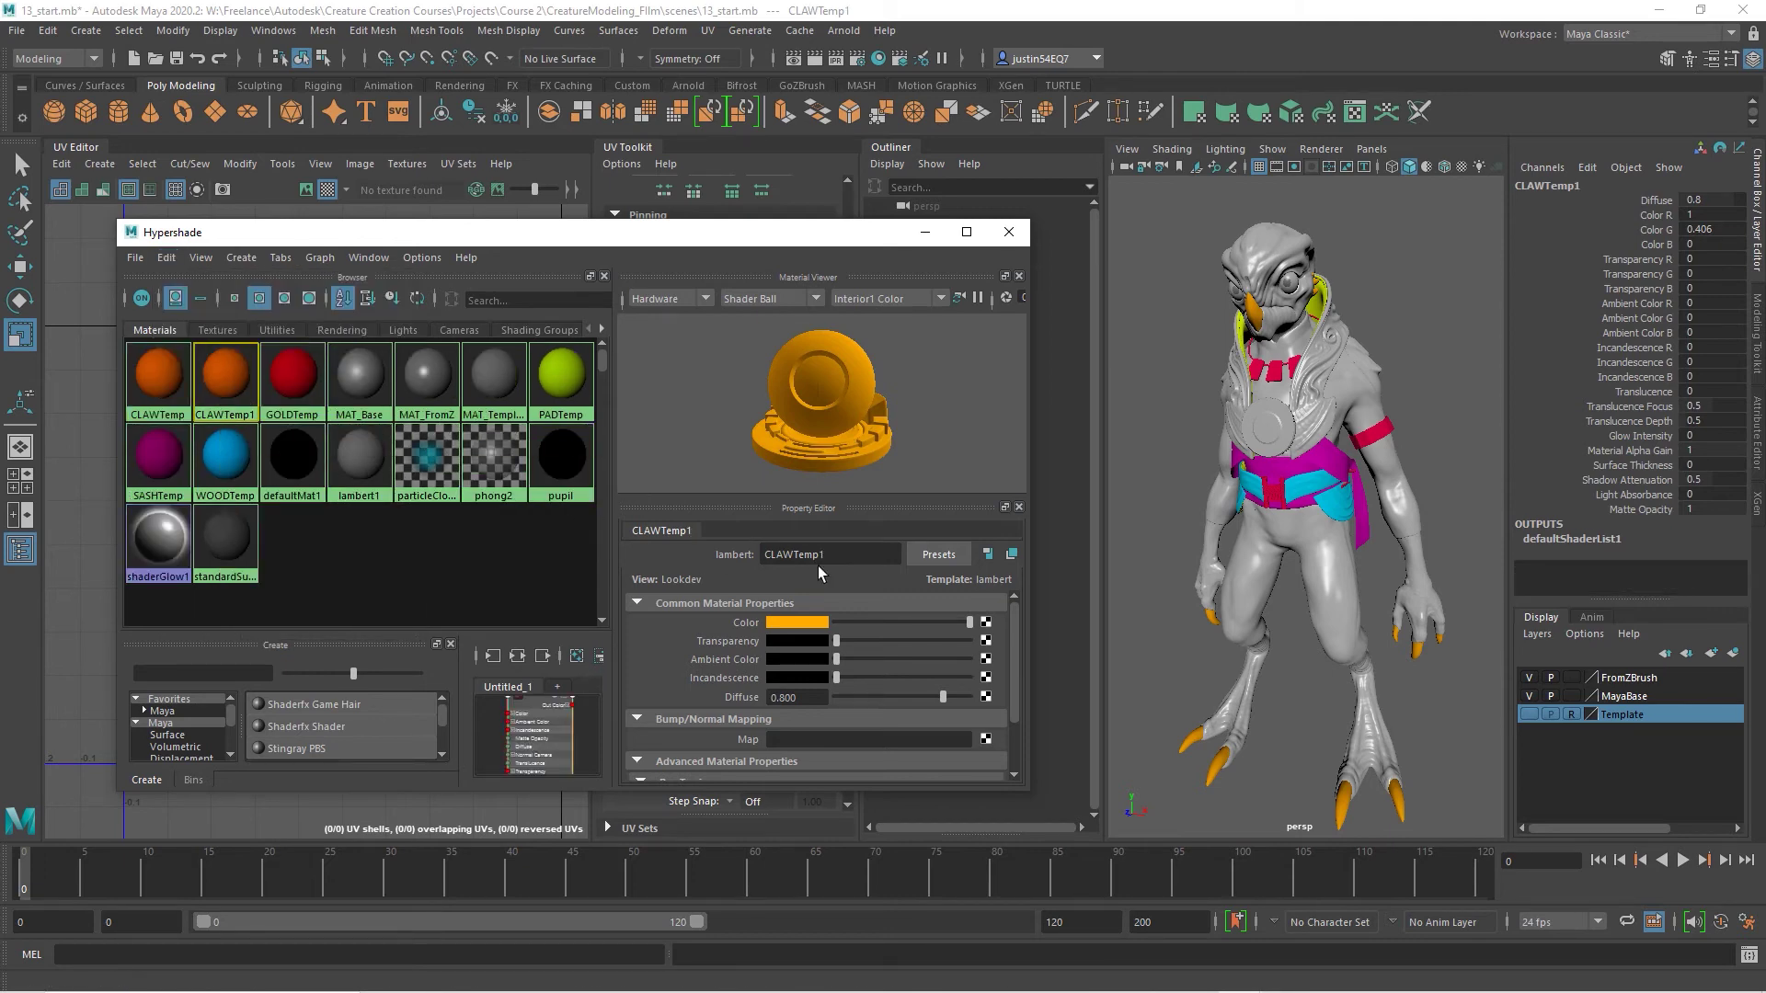
Rename the duplicated claw material BODYTemp and assign it to the body mesh.
left_click_drag(793, 555, 726, 558)
type("BODY")
key("Right")
key("Right")
key("BackSpace")
key("Return")
left_click(1428, 566)
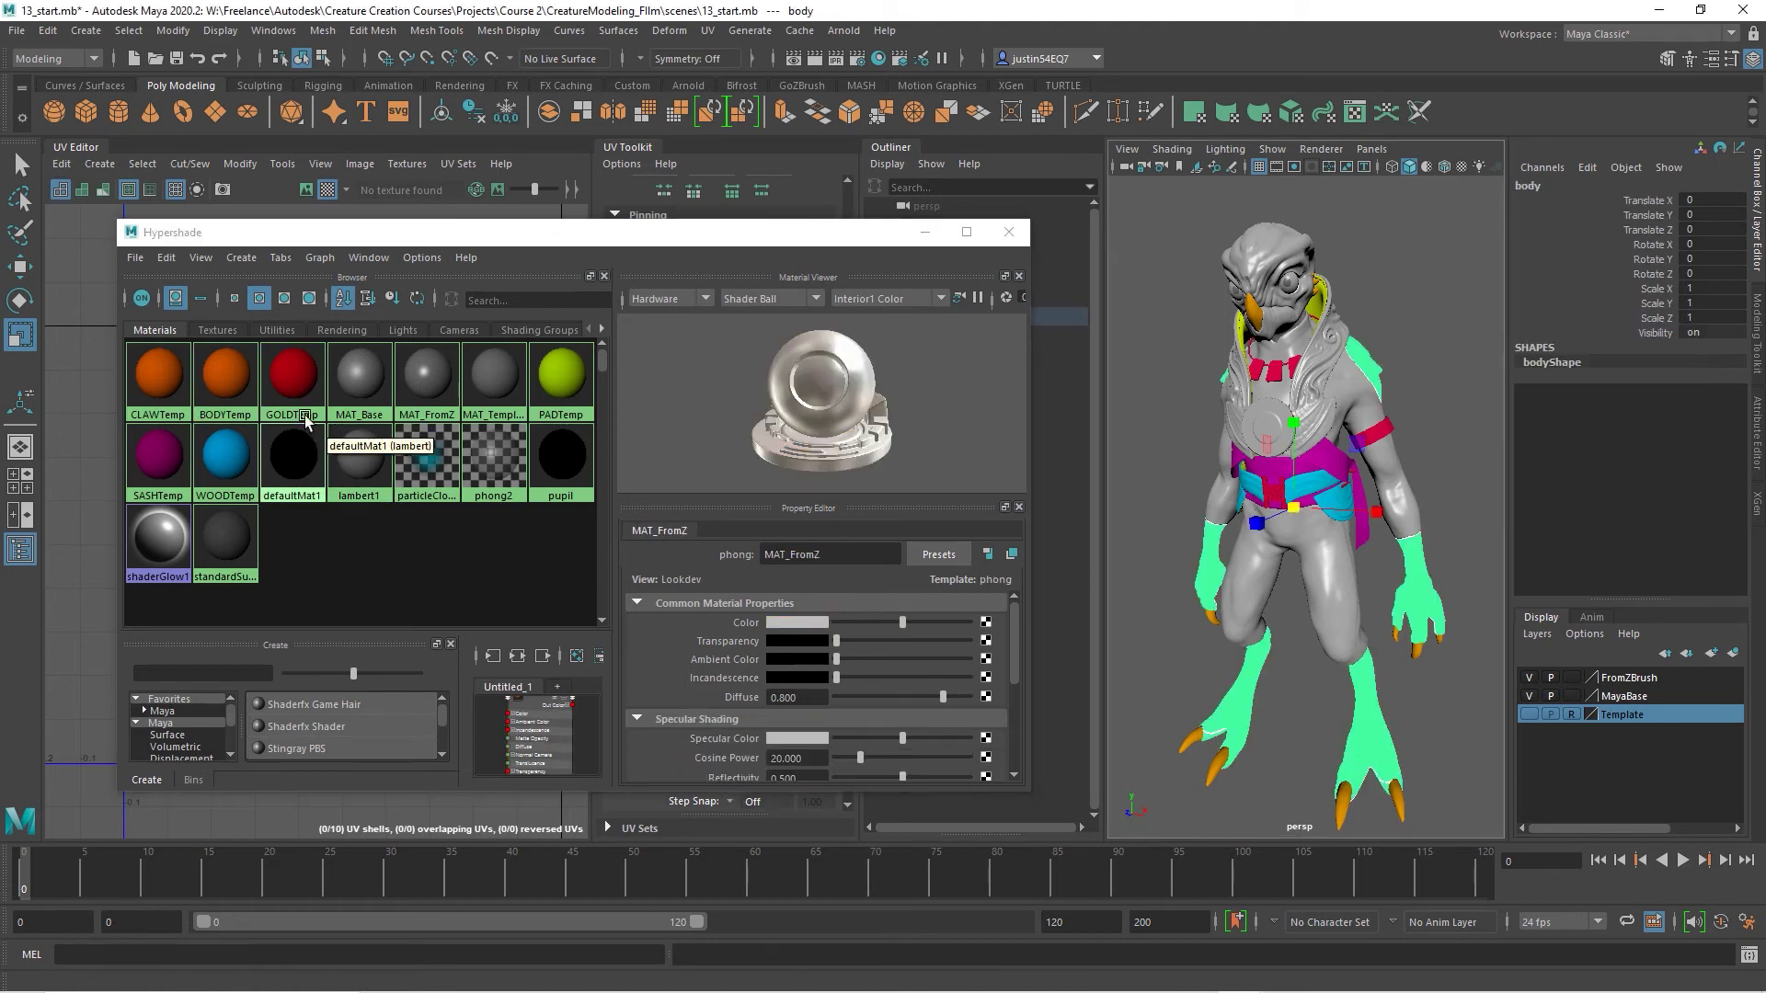
left_click(797, 623)
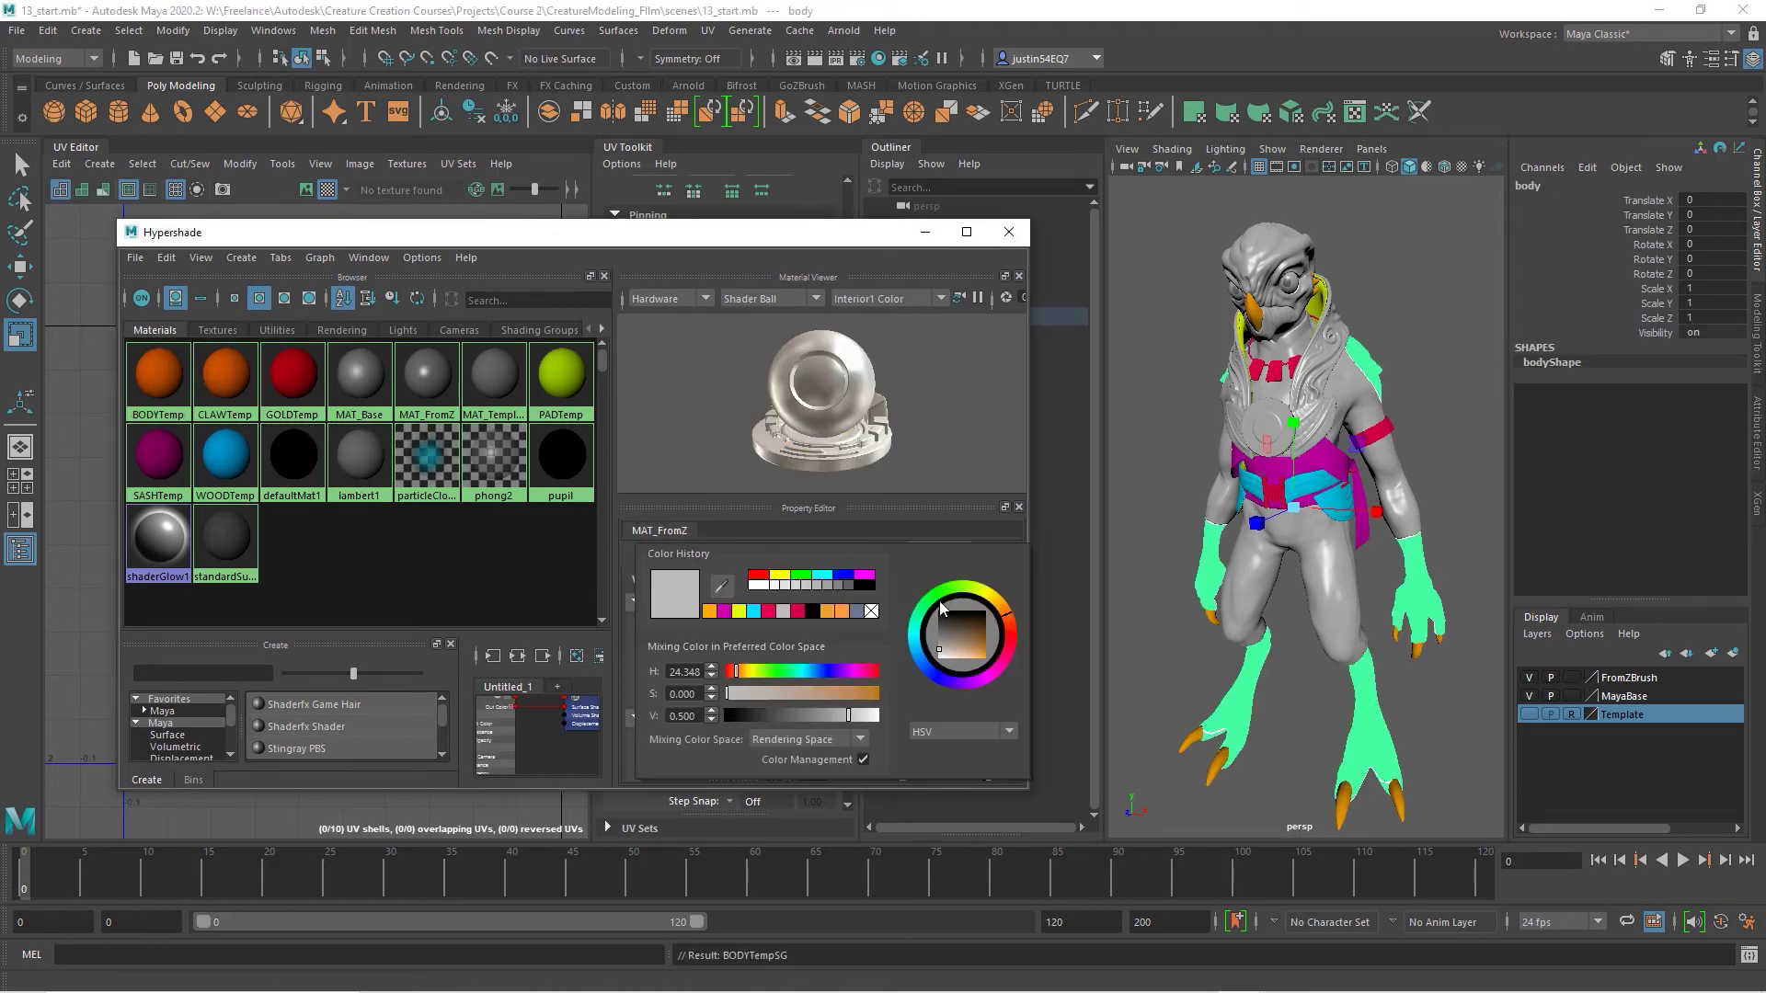
left_click(963, 651)
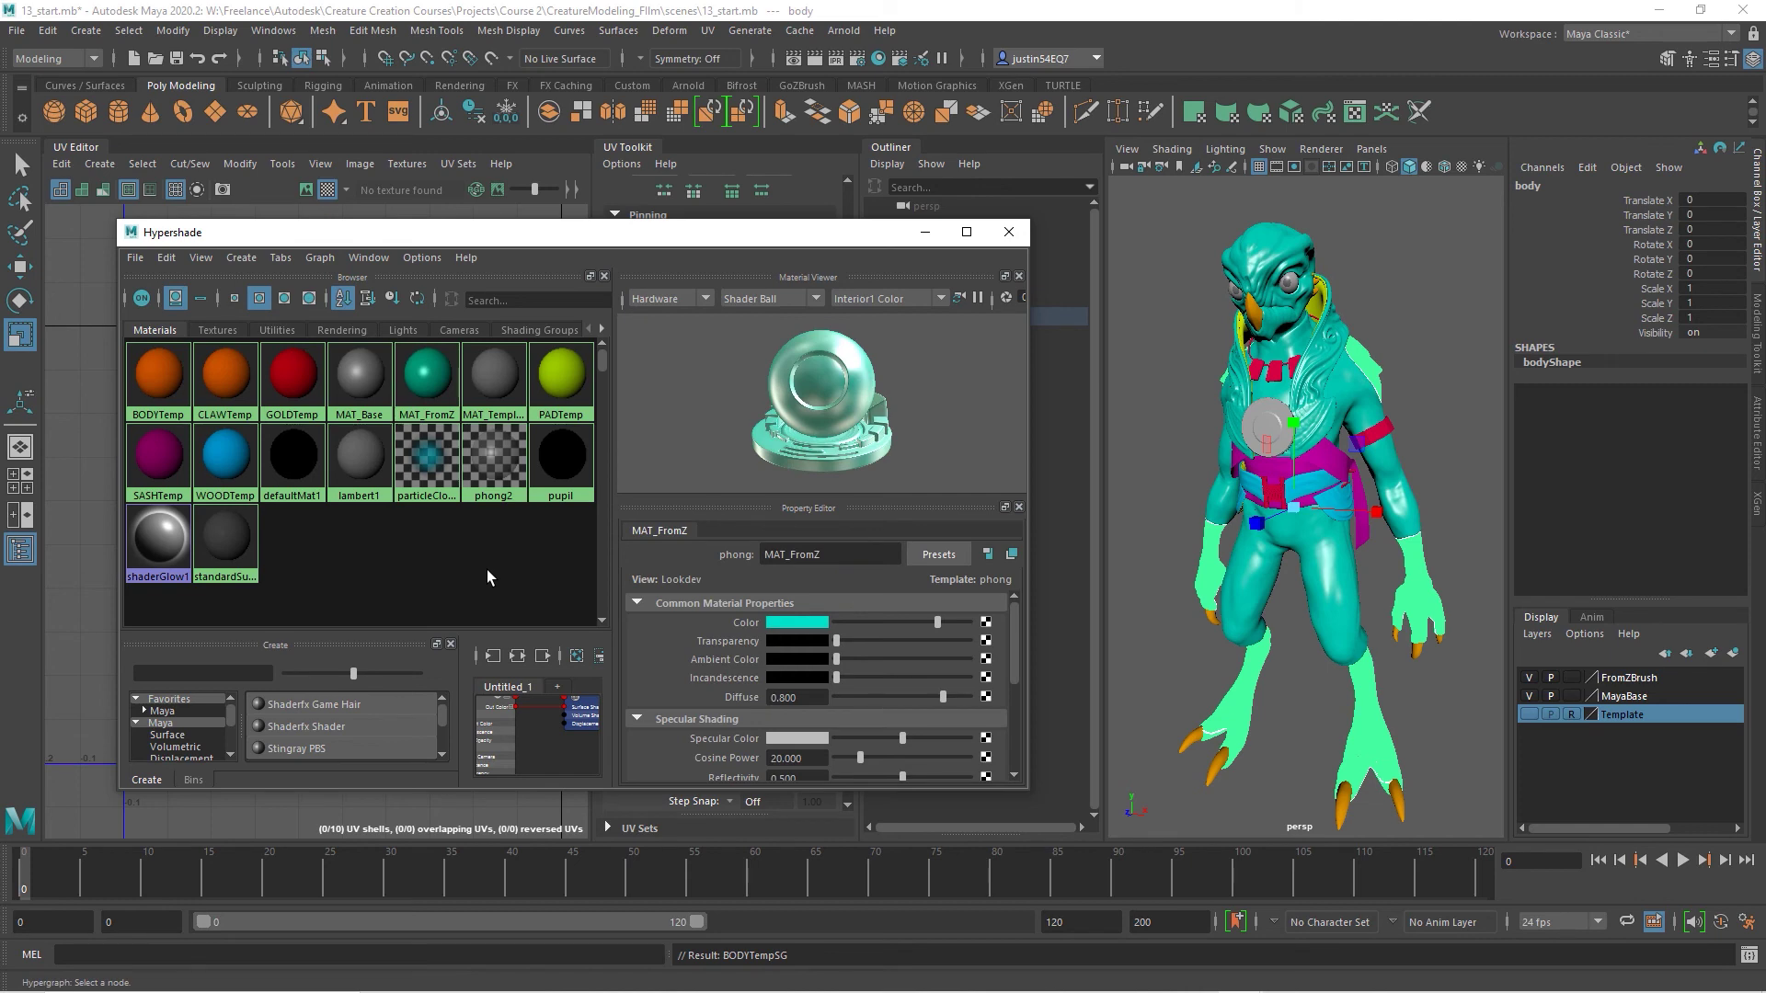
key("ctrl+z")
Set the BODYTemp material's color to cyan with hue 180, saturation 1 and value 1, and close the Hypershade.
left_click(229, 382)
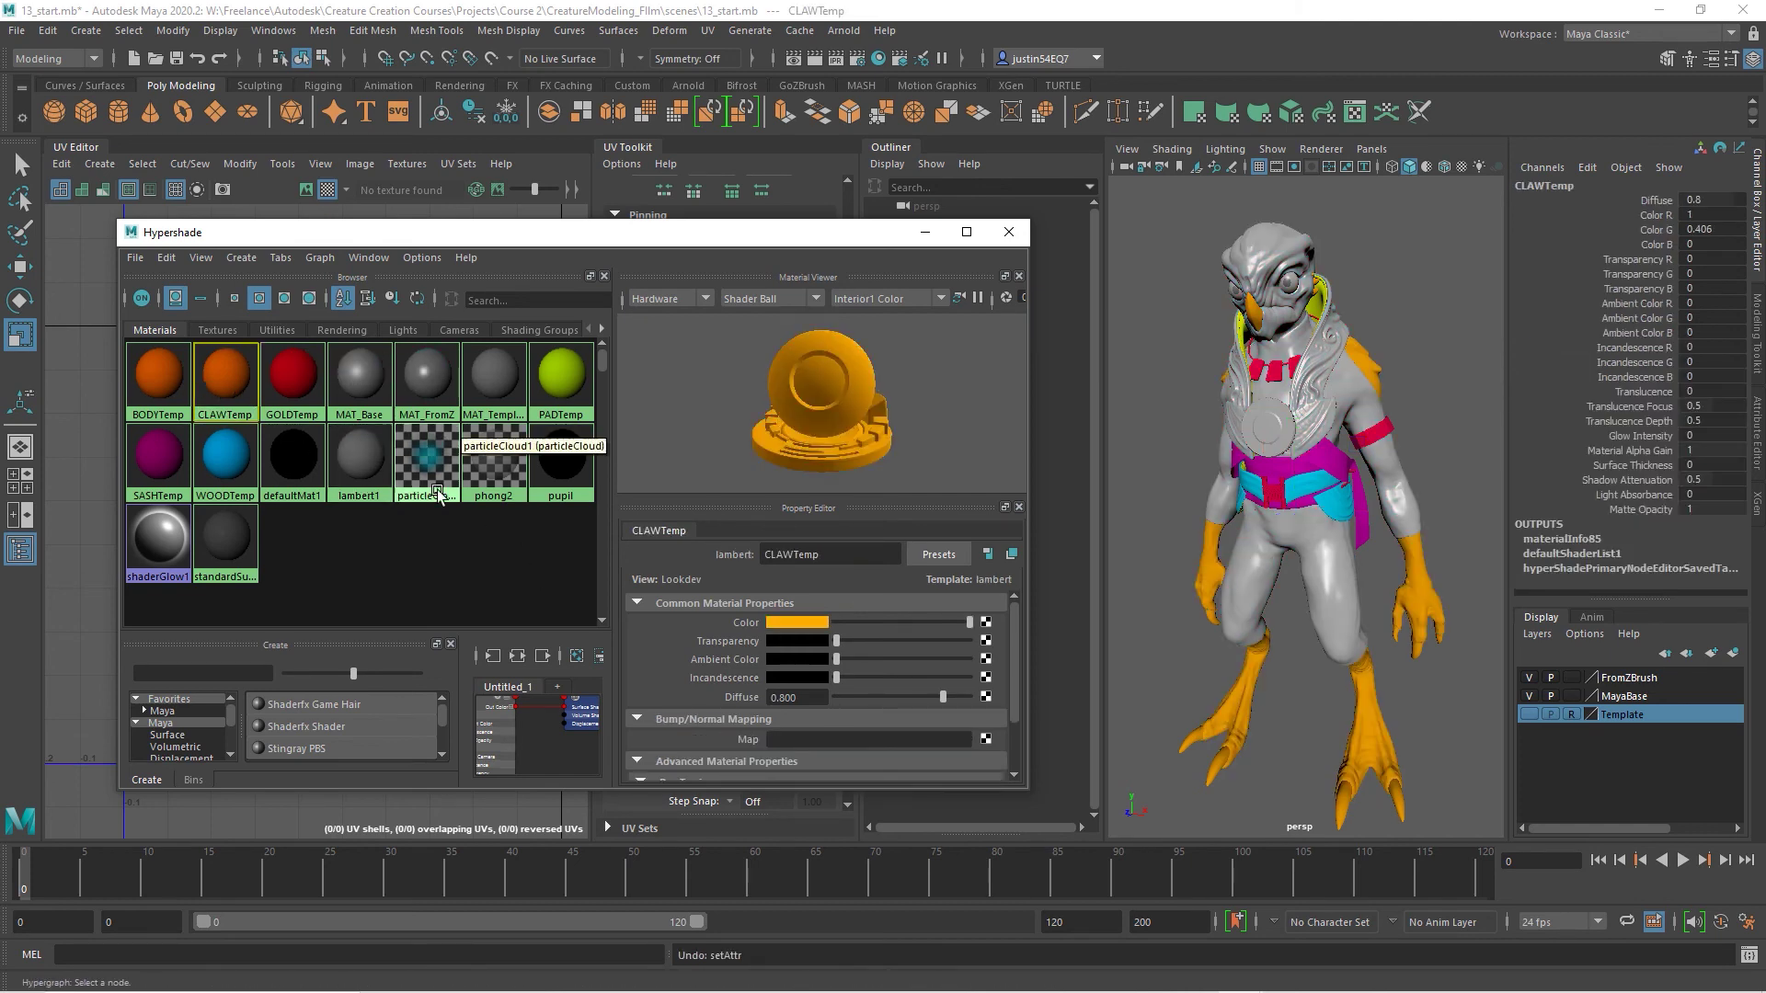
left_click(159, 379)
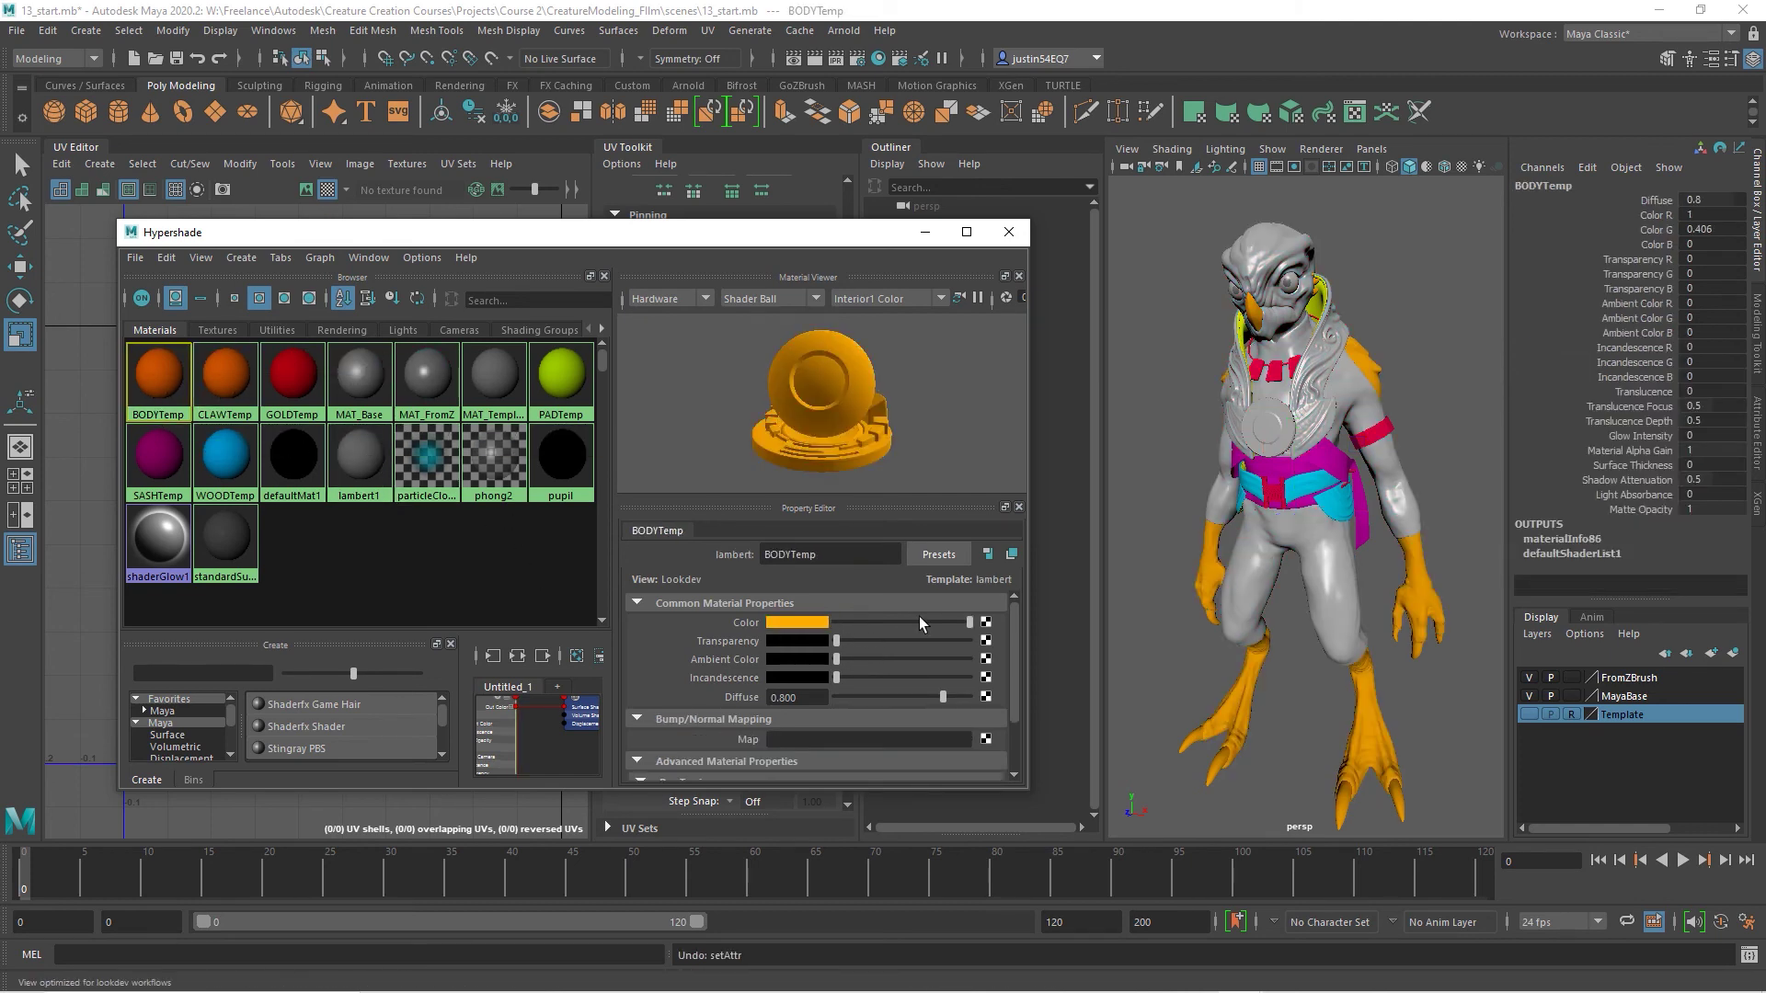
left_click(806, 624)
left_click(1060, 686)
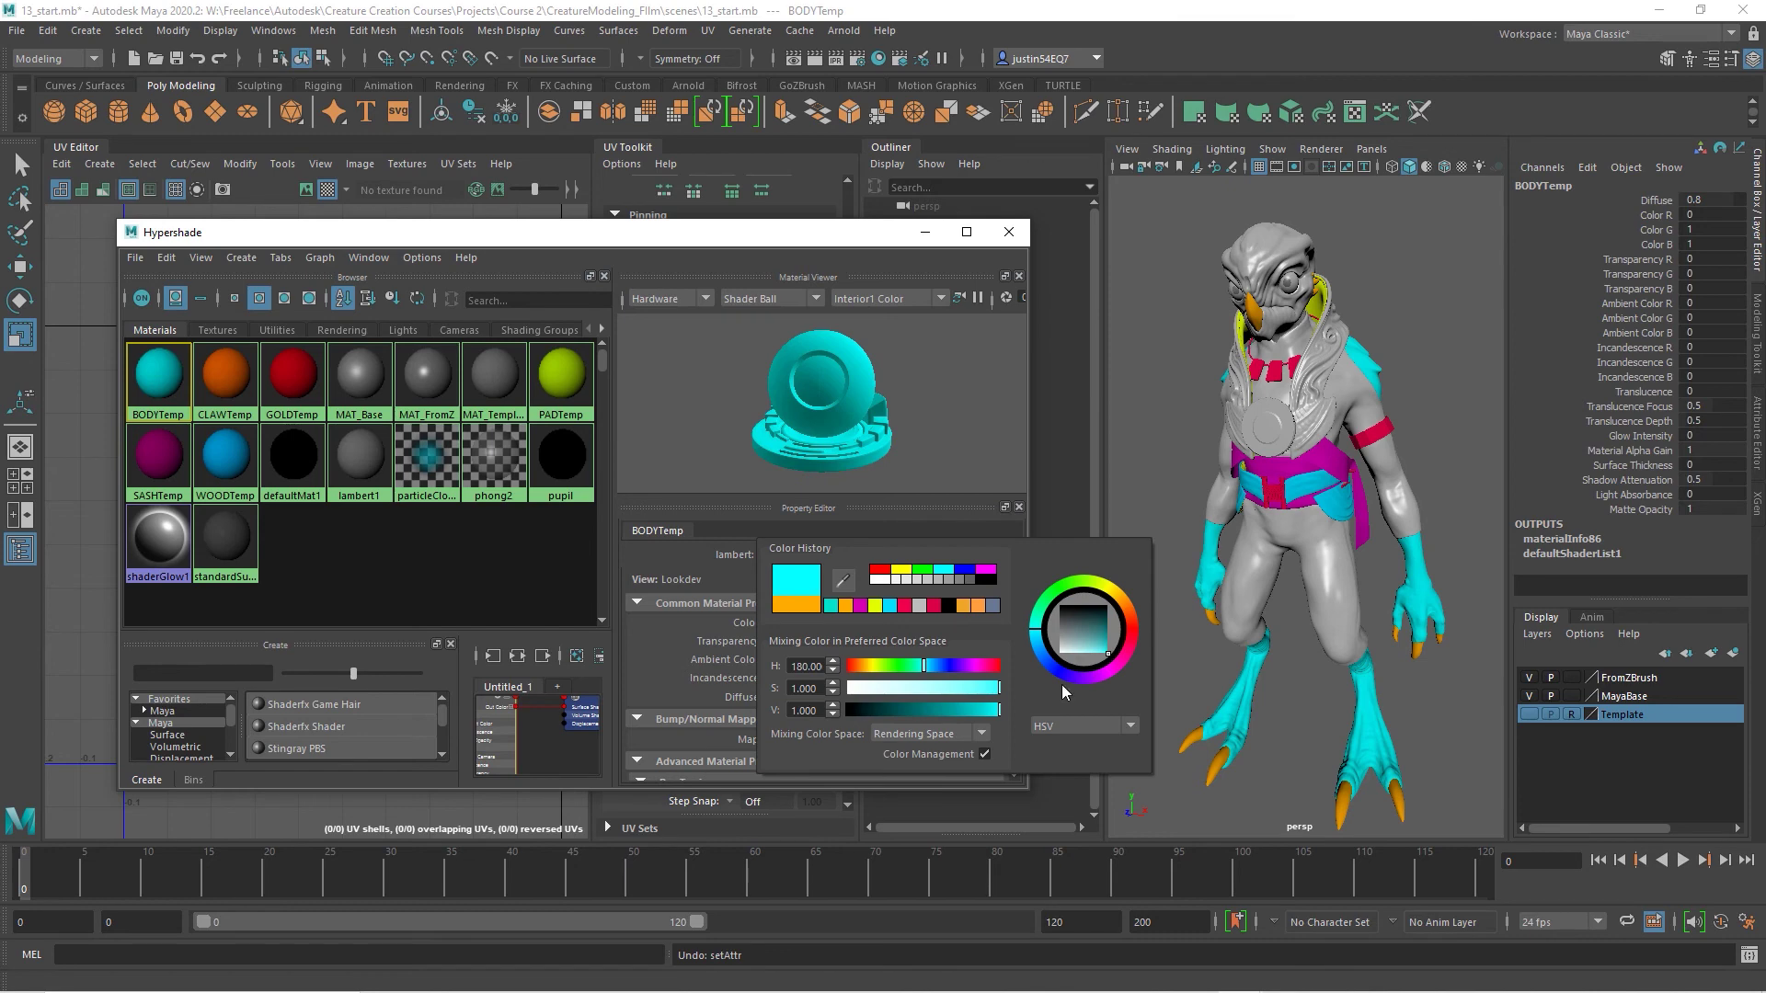
left_click(1009, 232)
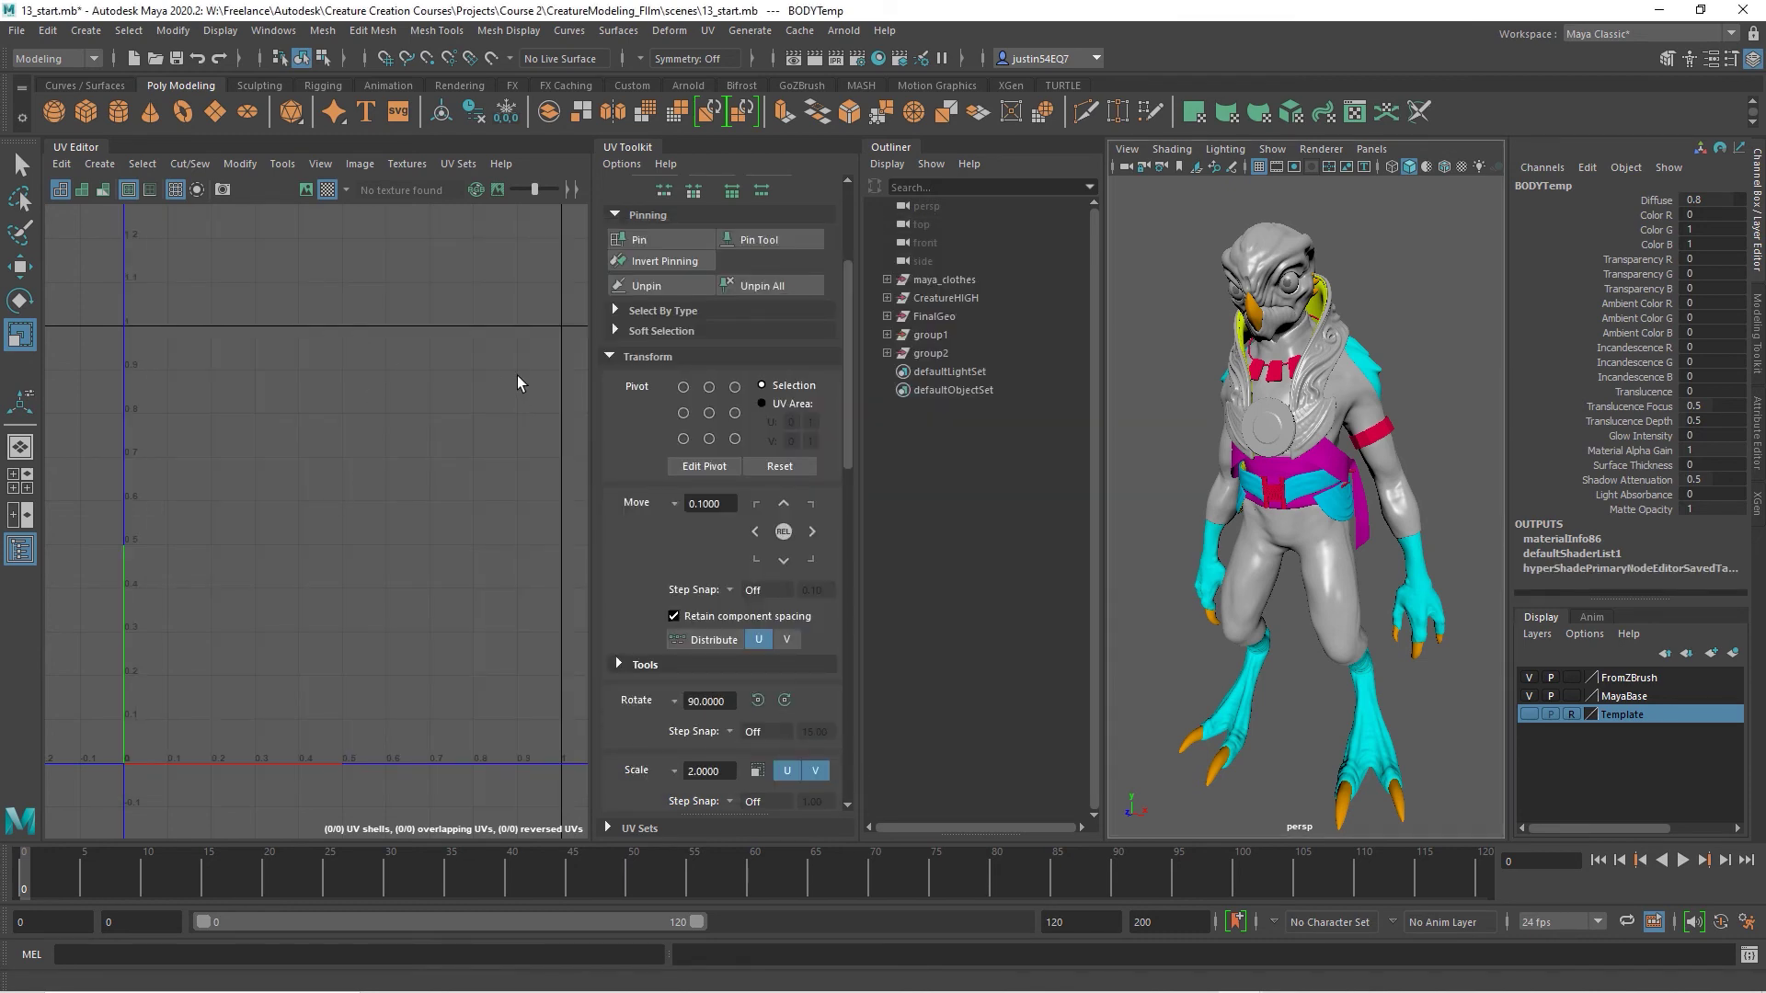